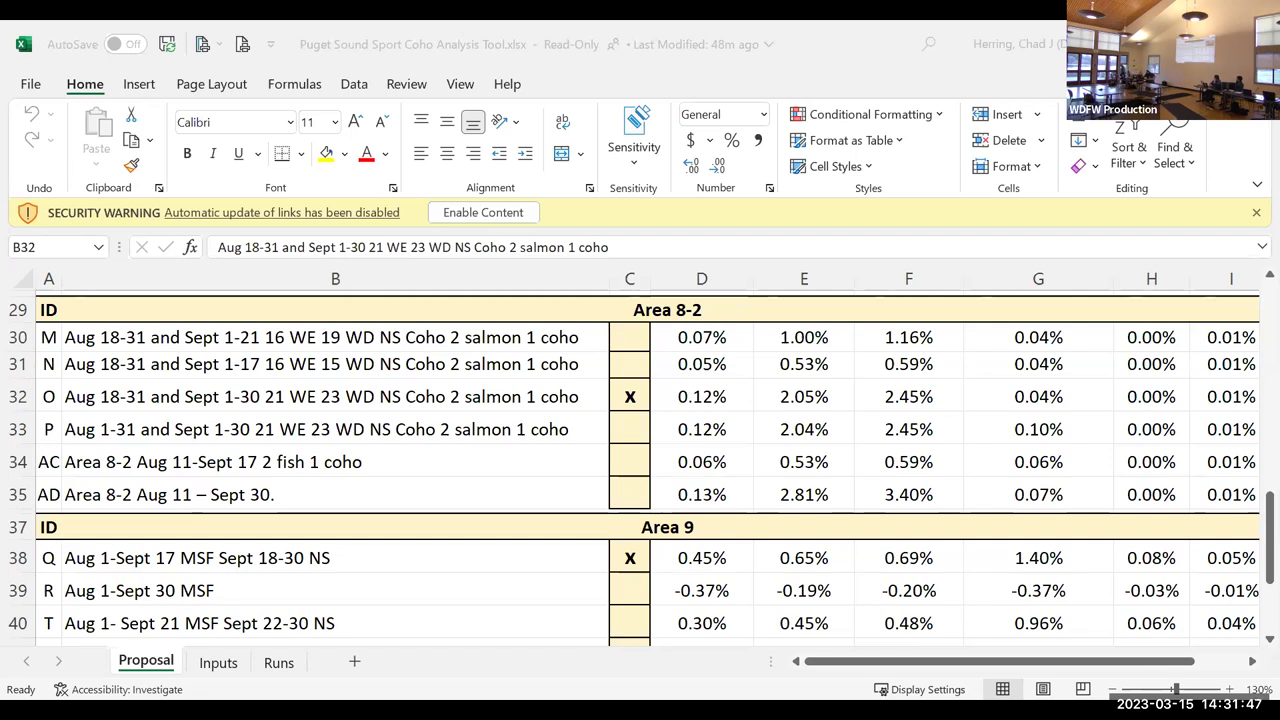
- Reduce the Proposal sheet's zoom to 108% and return to the summary table above Area 5
click(1176, 689)
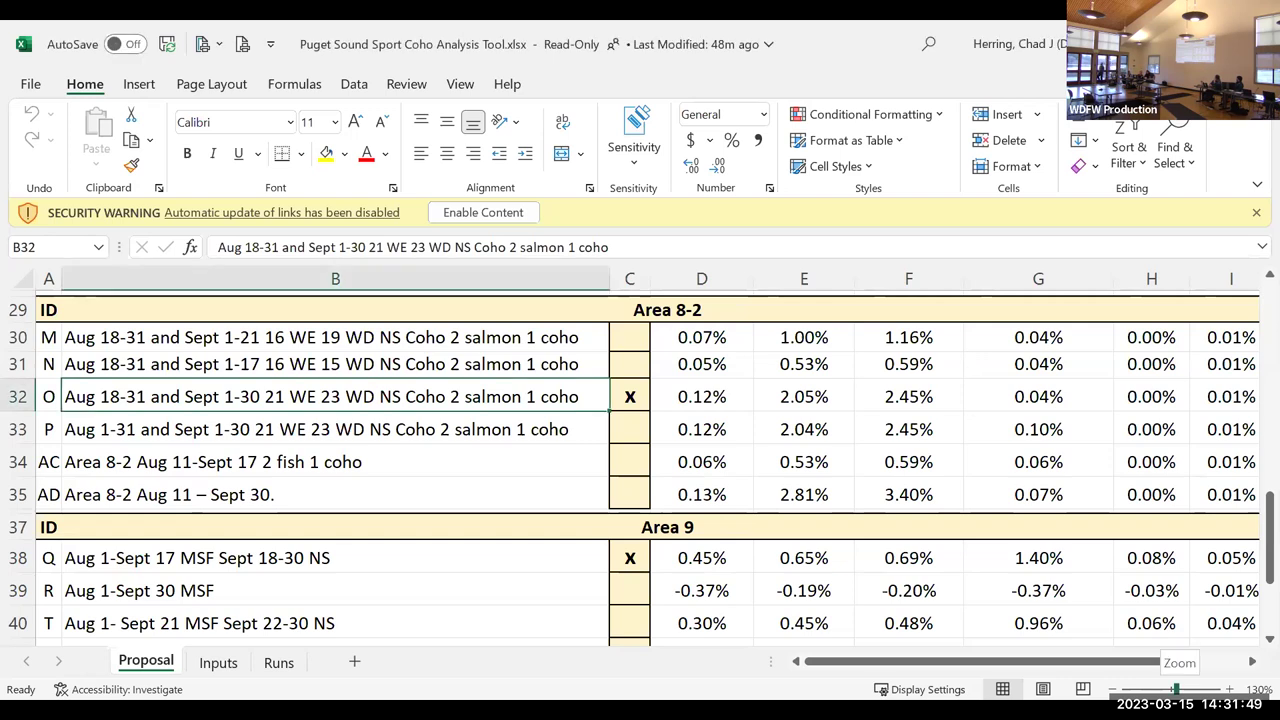
drag(1176, 689, 1172, 689)
drag(1251, 560, 1252, 353)
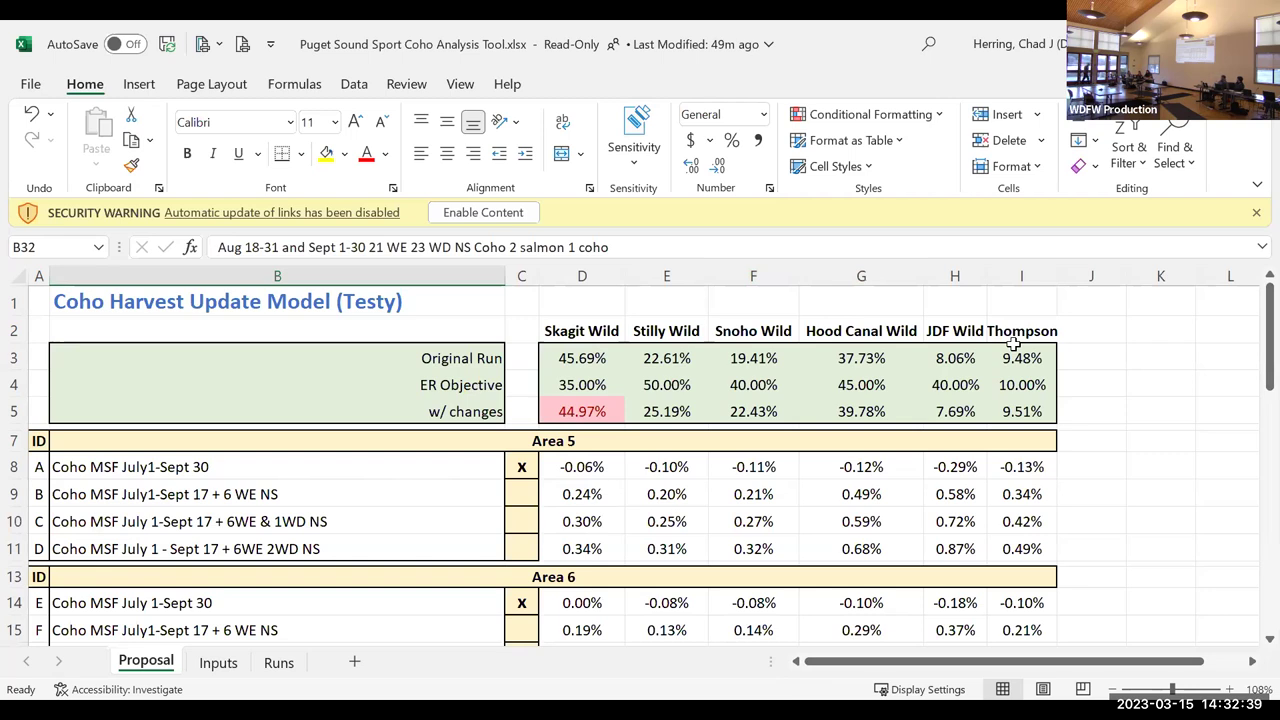
- Move the Area 5 selection mark "x" from option A to option B, Coho MSF July1-Sept 17 + 6 WE NS
click(157, 468)
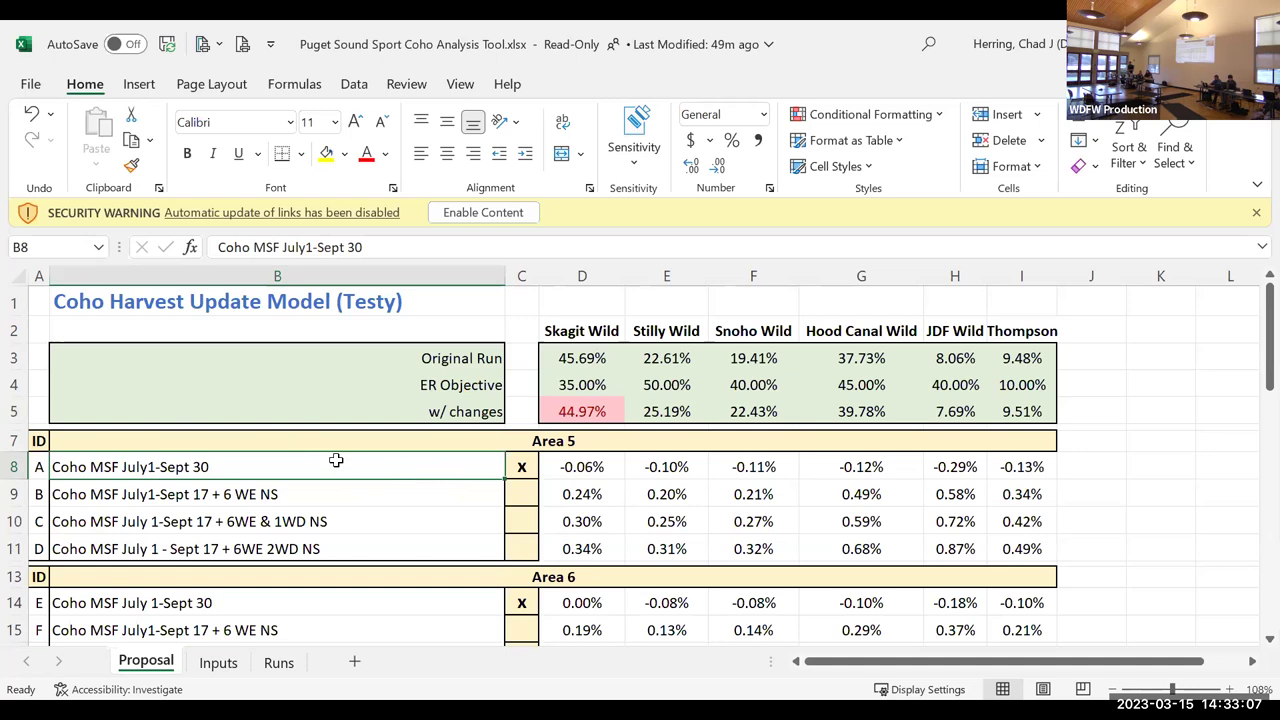
click(525, 467)
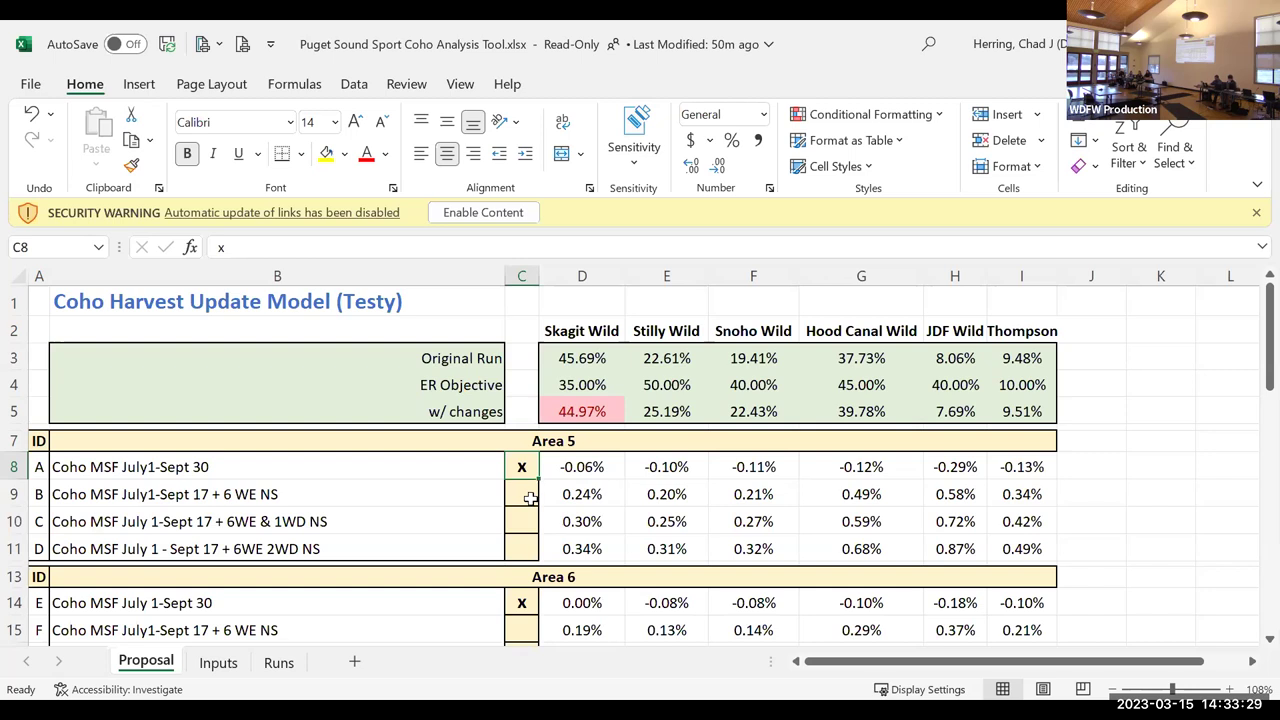
click(529, 493)
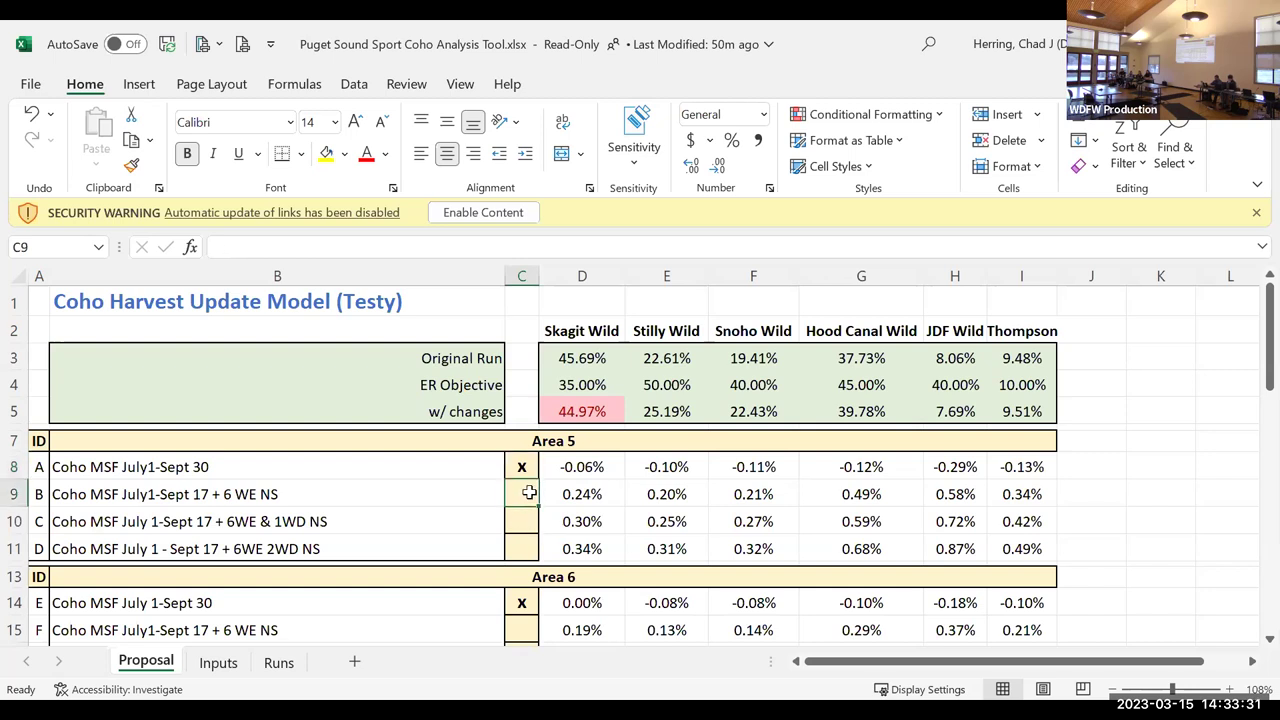
click(529, 479)
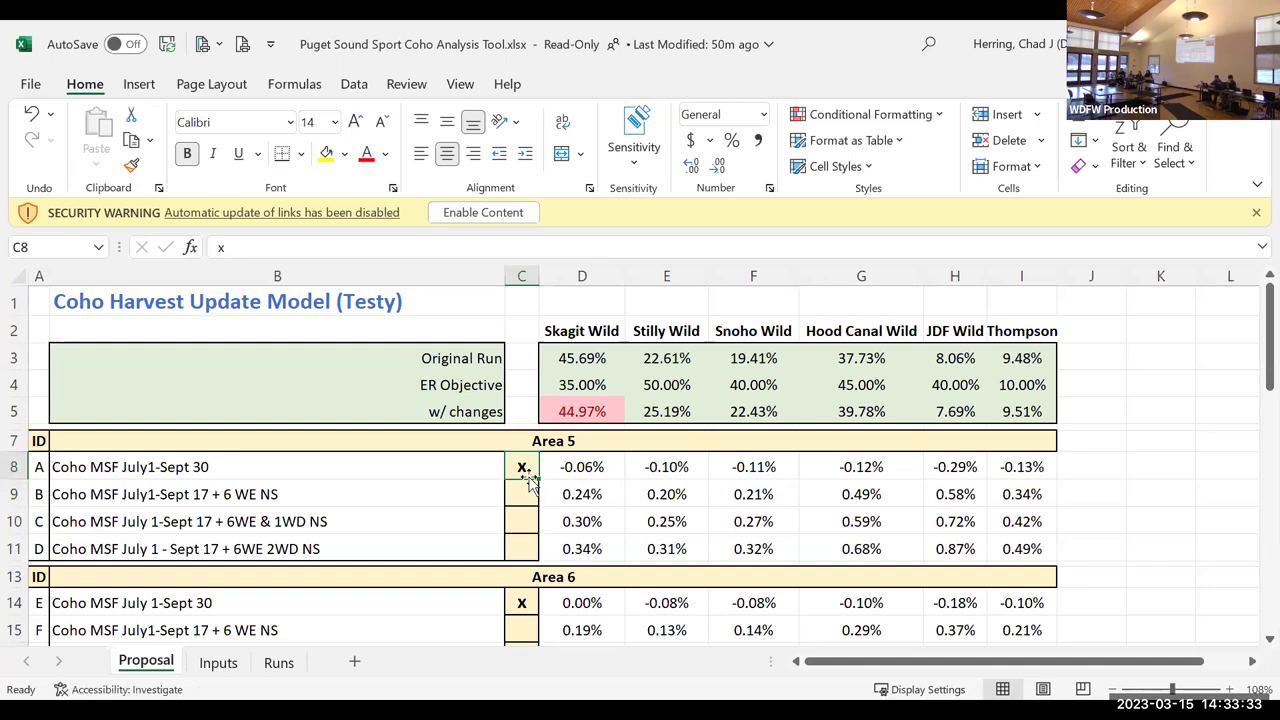
key(Delete)
click(518, 494)
text(x)
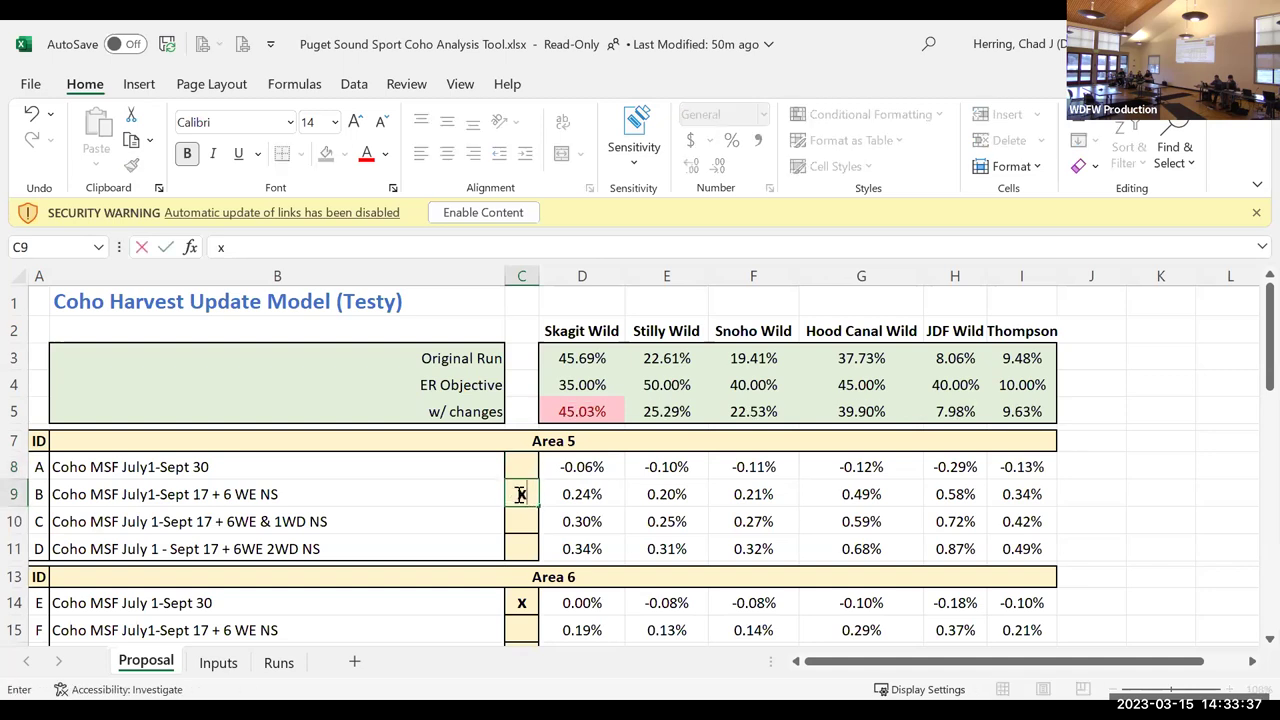
click(600, 494)
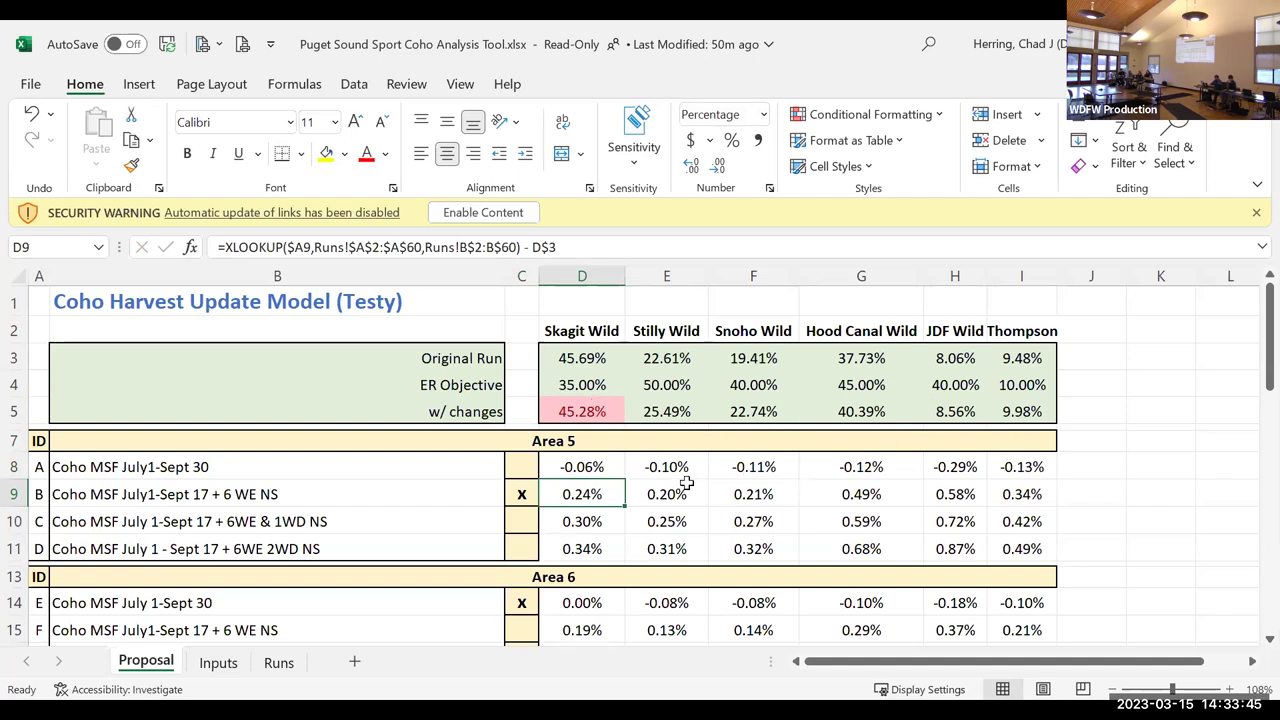
right_click(1254, 336)
click(1254, 300)
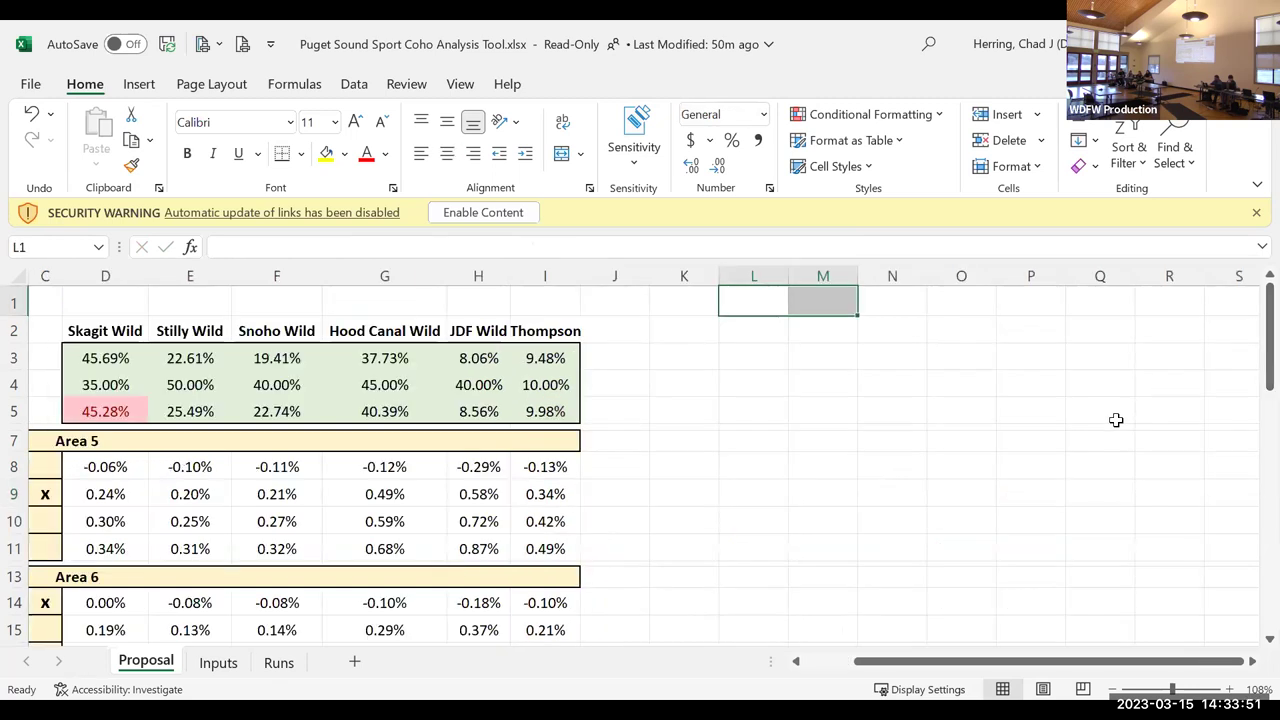
drag(873, 666, 825, 666)
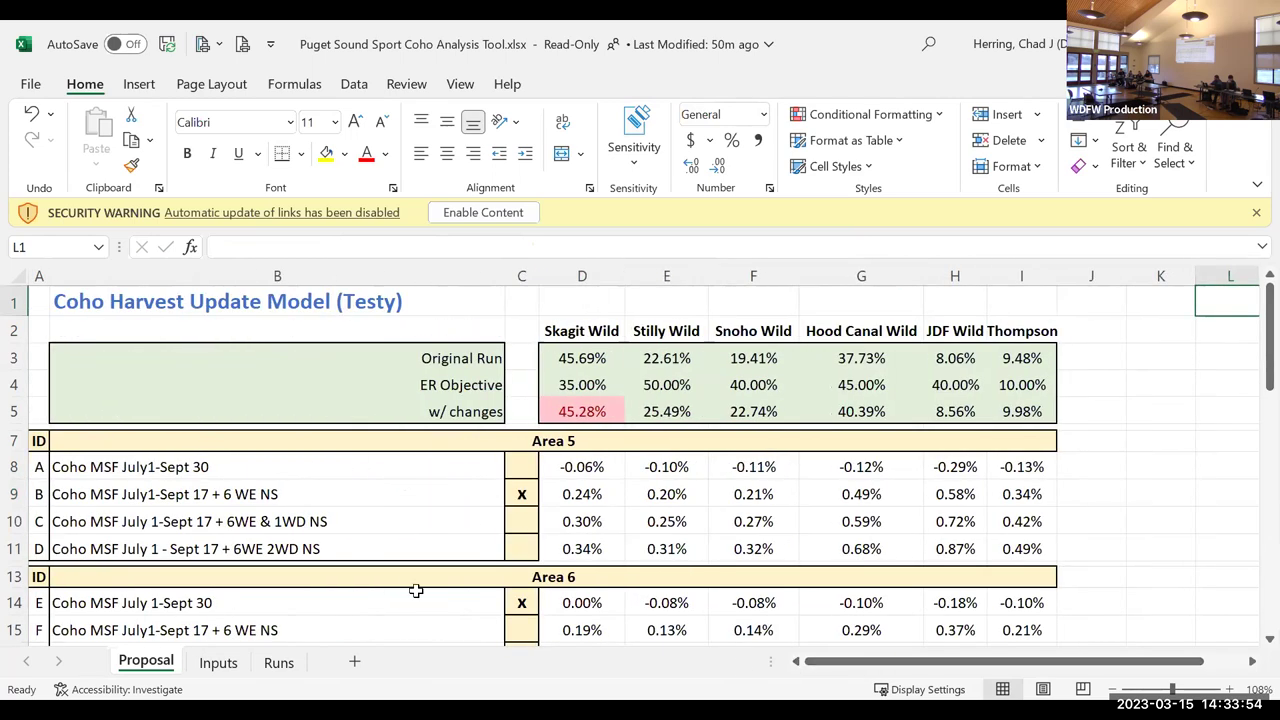
- Review the Area 5 season options A to D and the Area 6 options G and H with their stock impacts
click(280, 463)
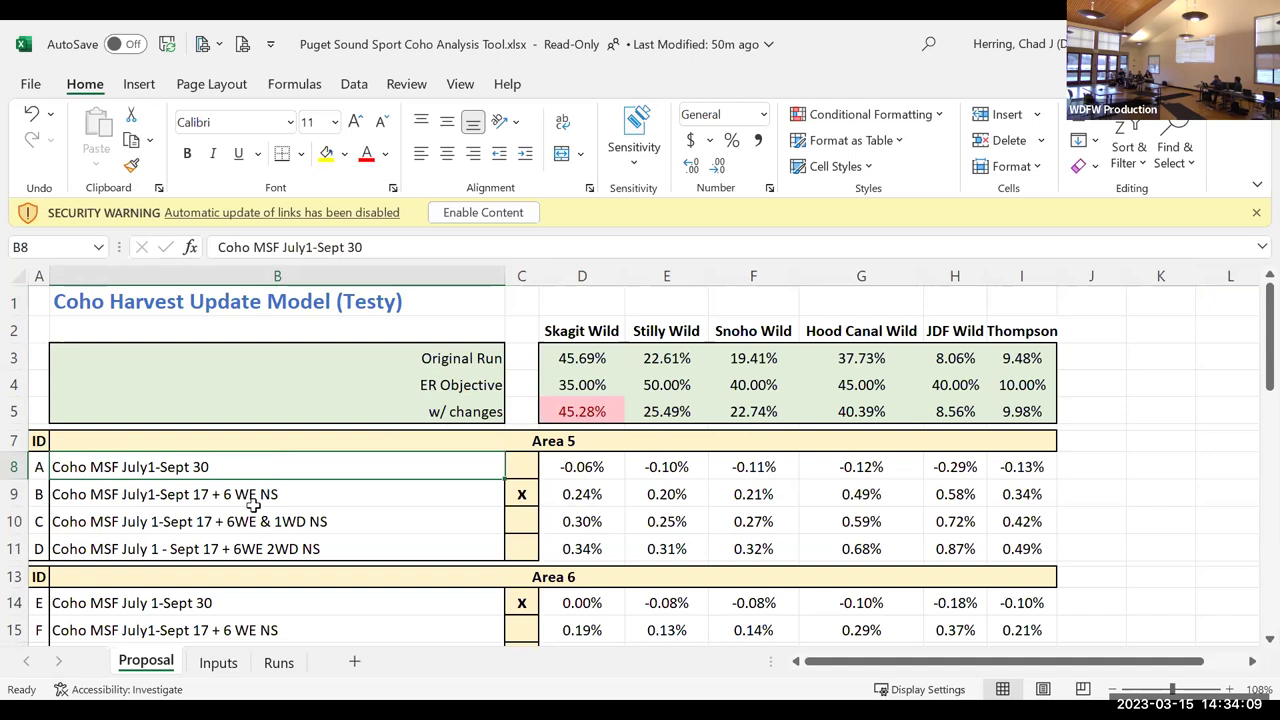
click(254, 495)
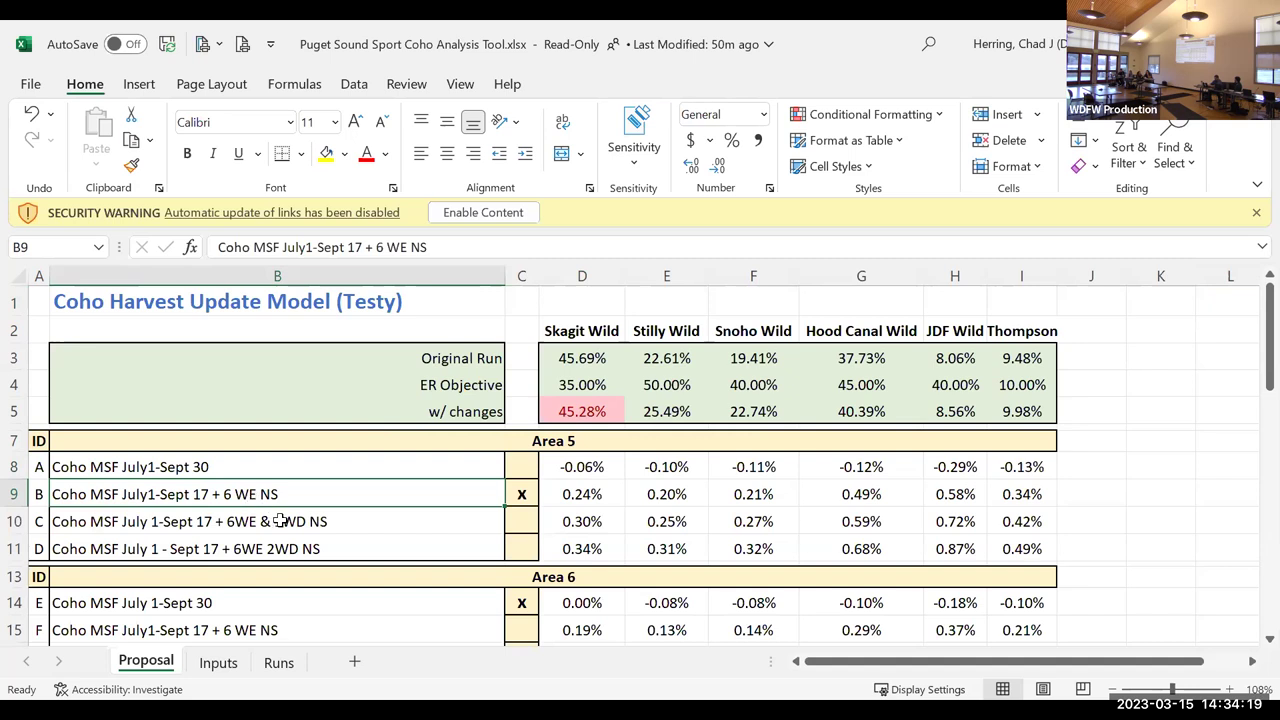
click(281, 521)
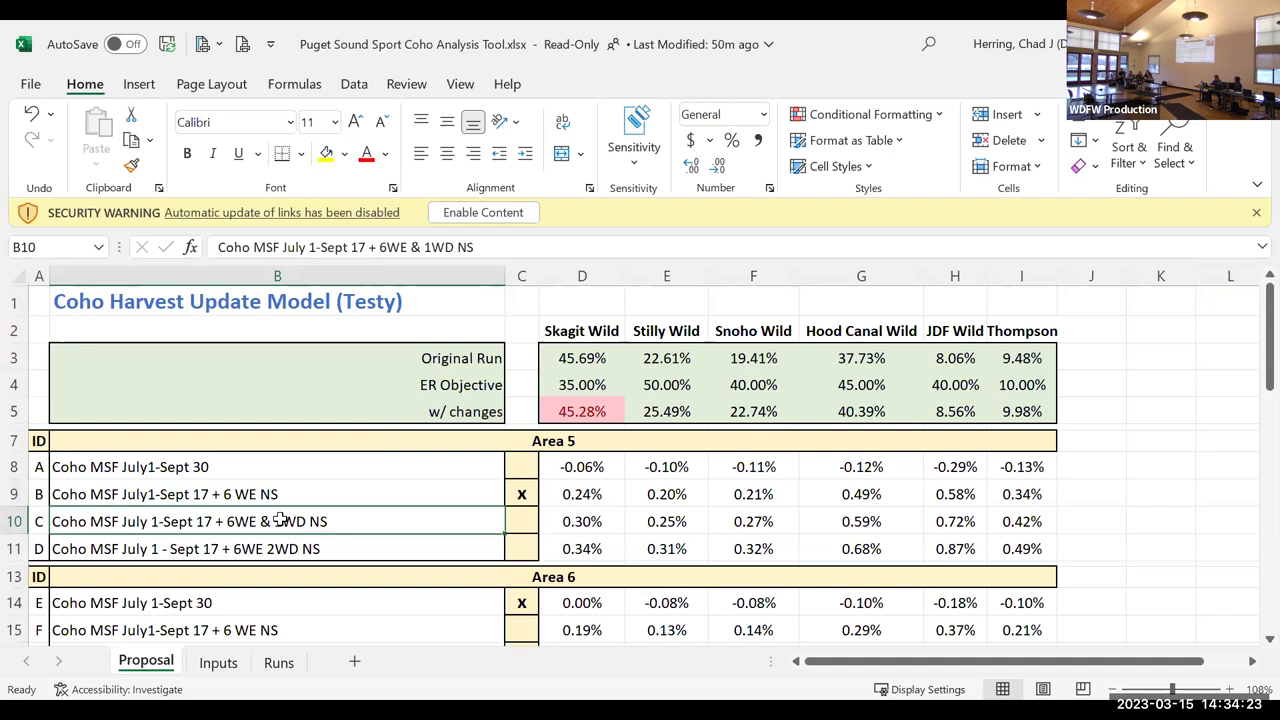
click(39, 524)
click(146, 525)
click(293, 552)
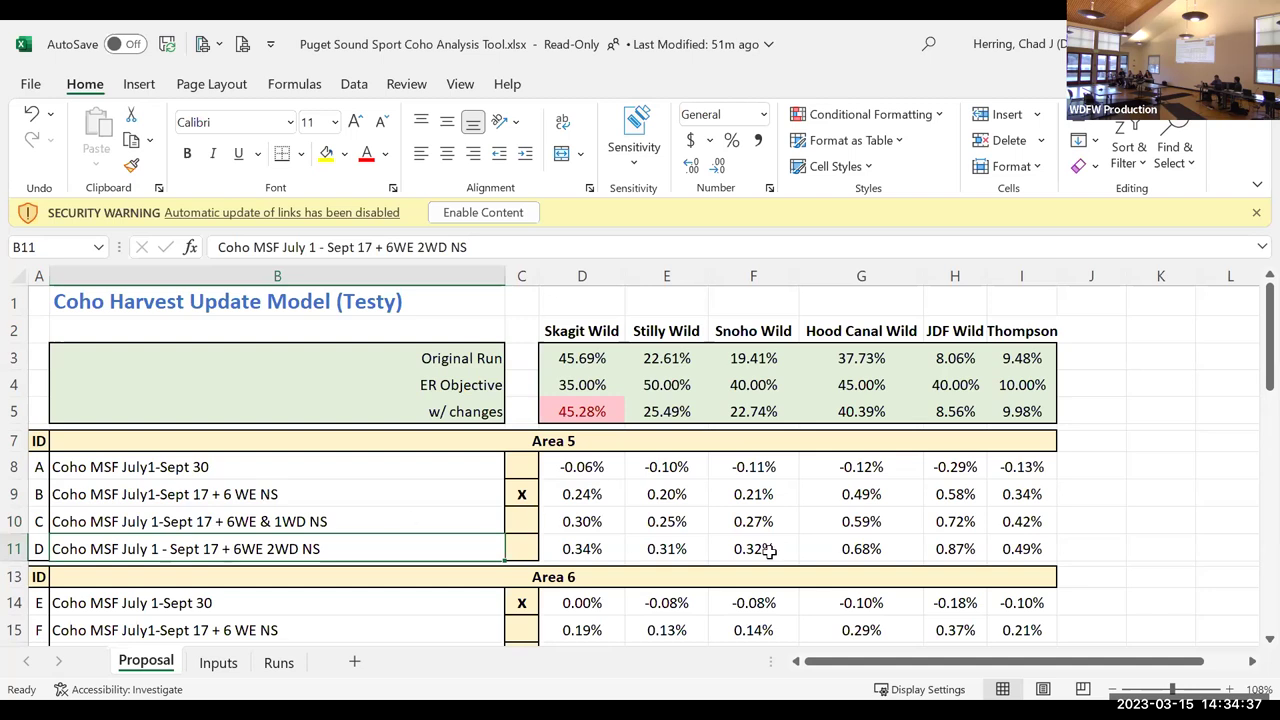
drag(1250, 329, 1250, 374)
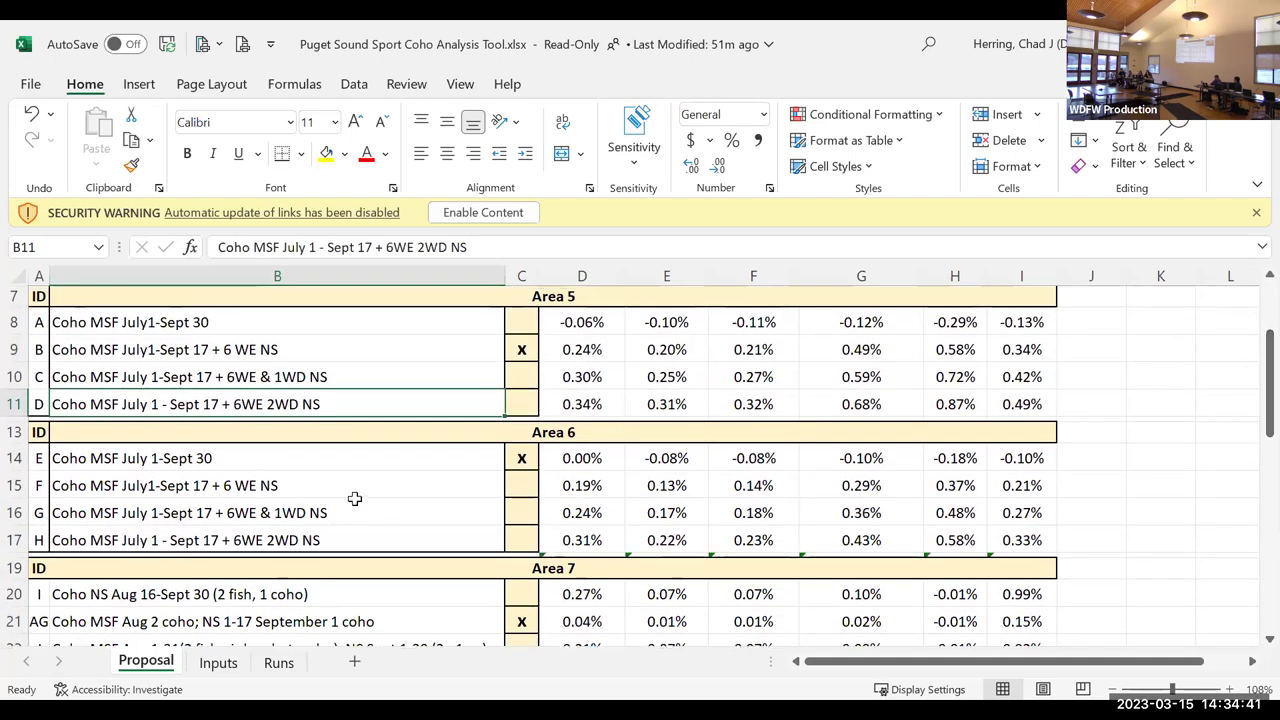
click(287, 513)
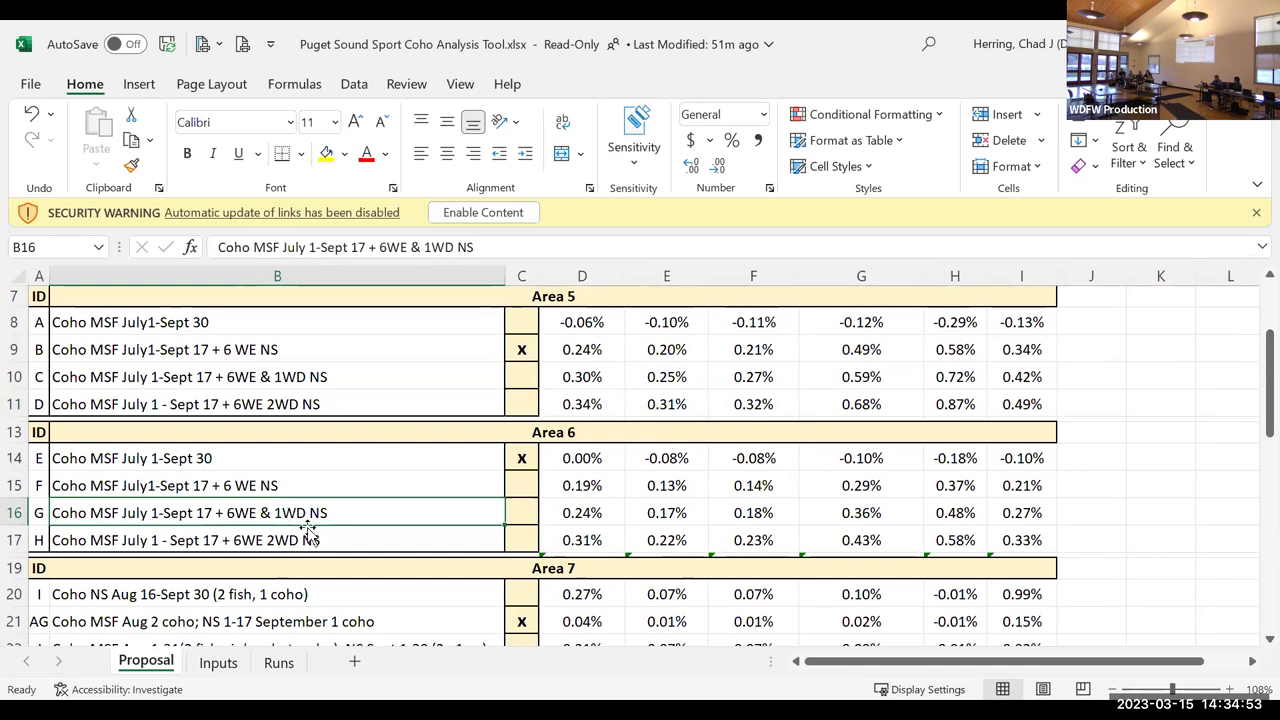
click(311, 540)
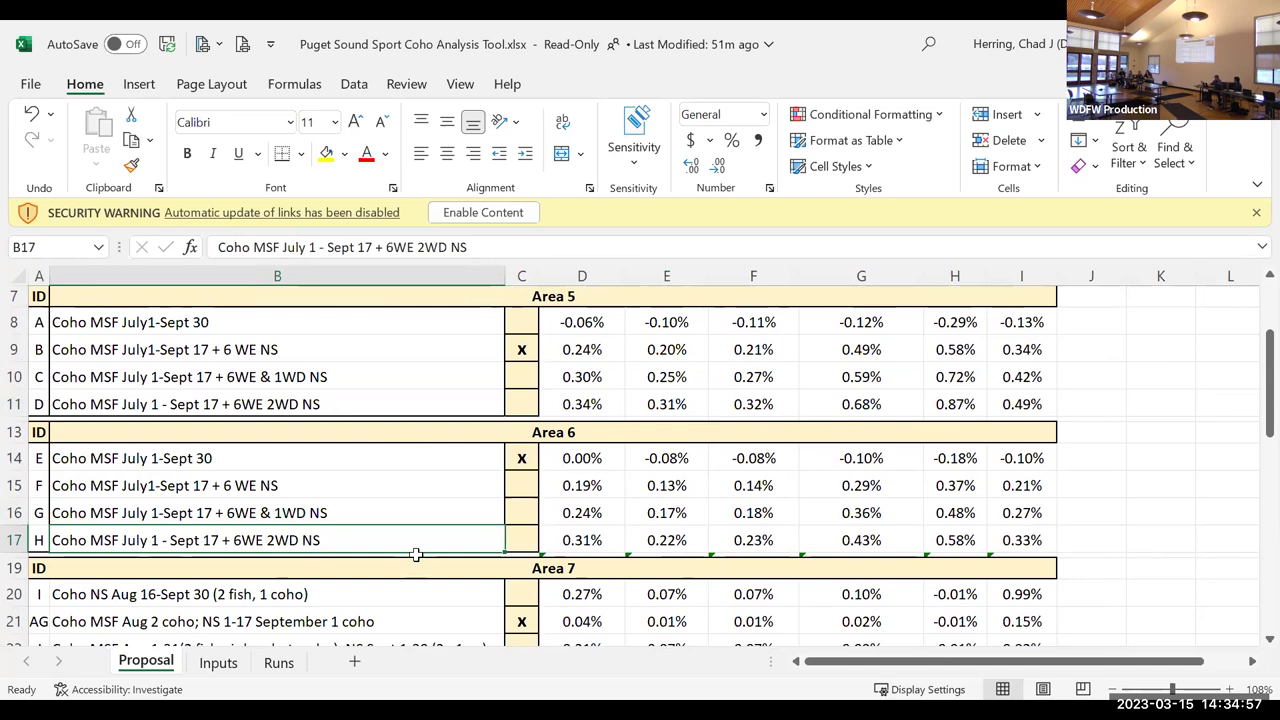
- Examine the Area 7 season options, including option AA, and the single Area 8-1 option L
click(1268, 385)
drag(1252, 390, 1248, 450)
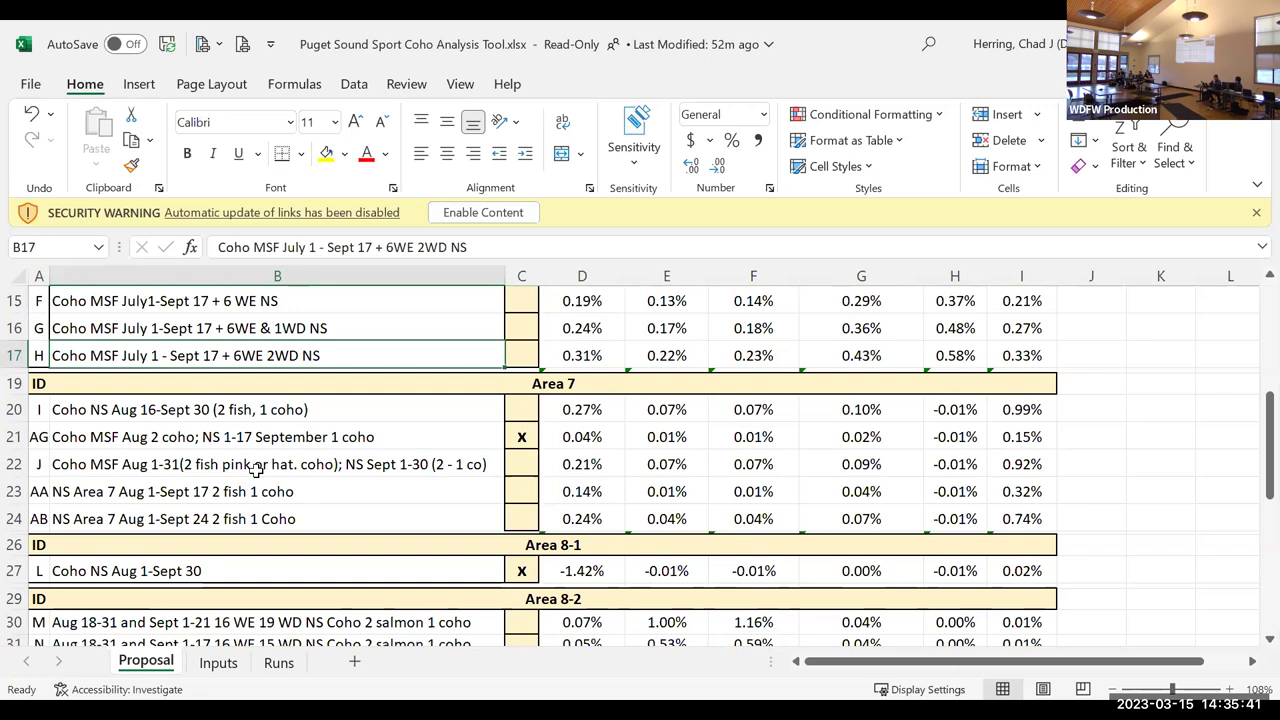
click(188, 503)
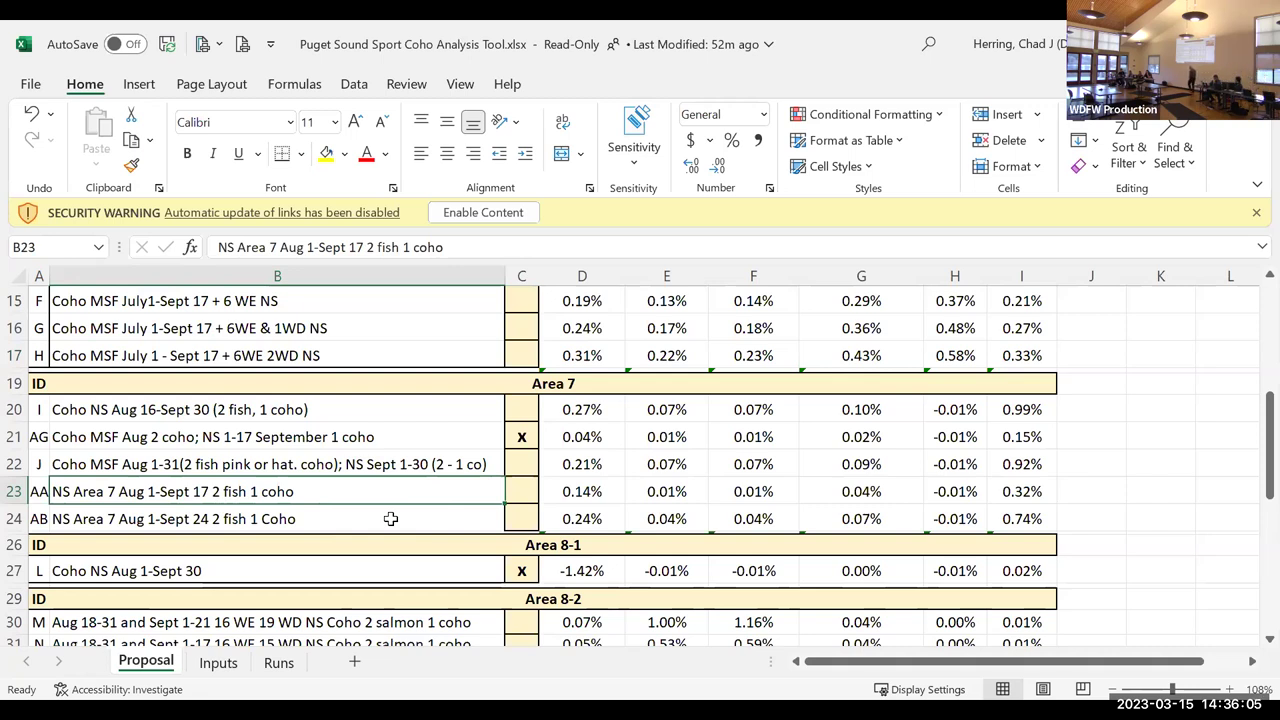
key(Down)
key(Down)
key(Down)
key(Down)
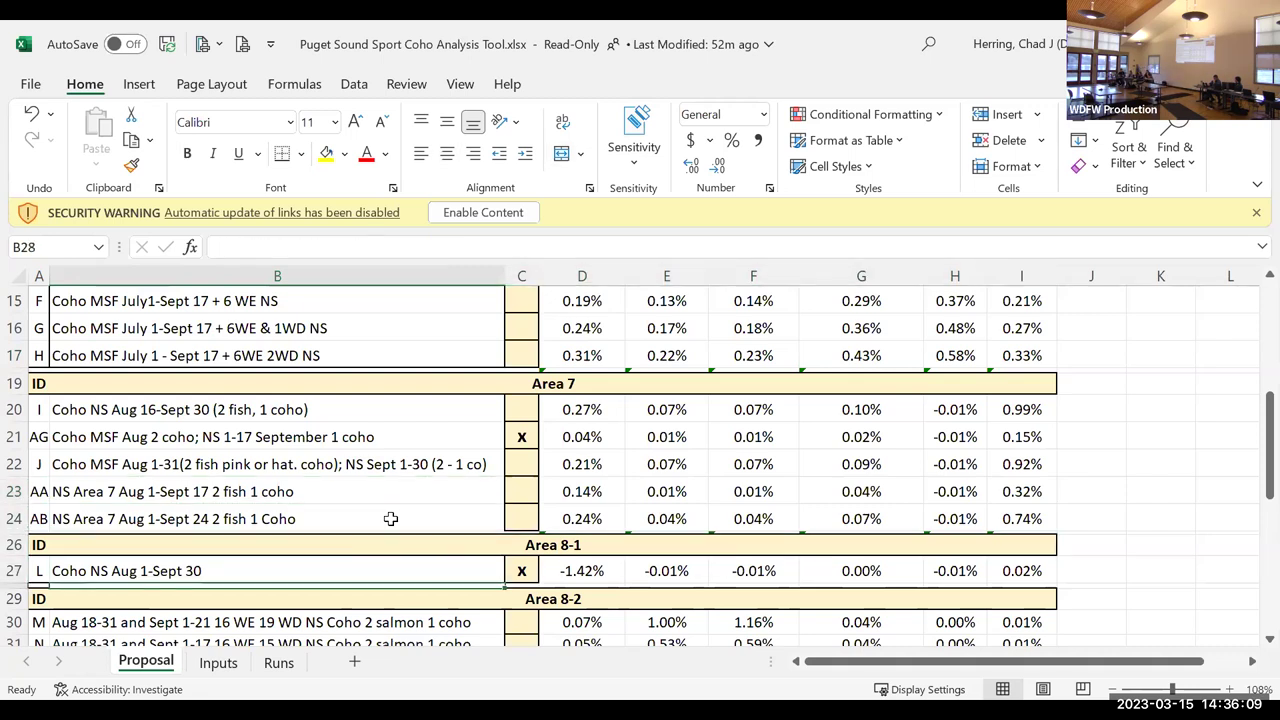
key(Up)
drag(1252, 464, 1254, 543)
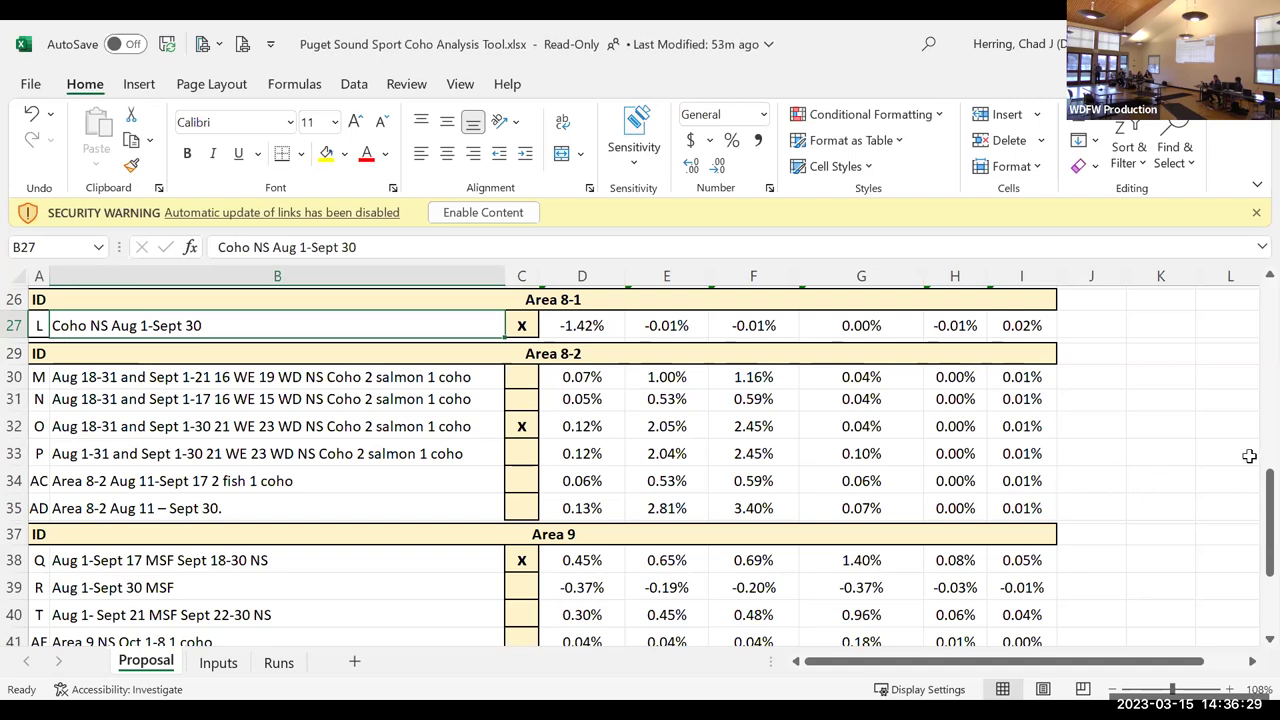
drag(1253, 502, 1253, 431)
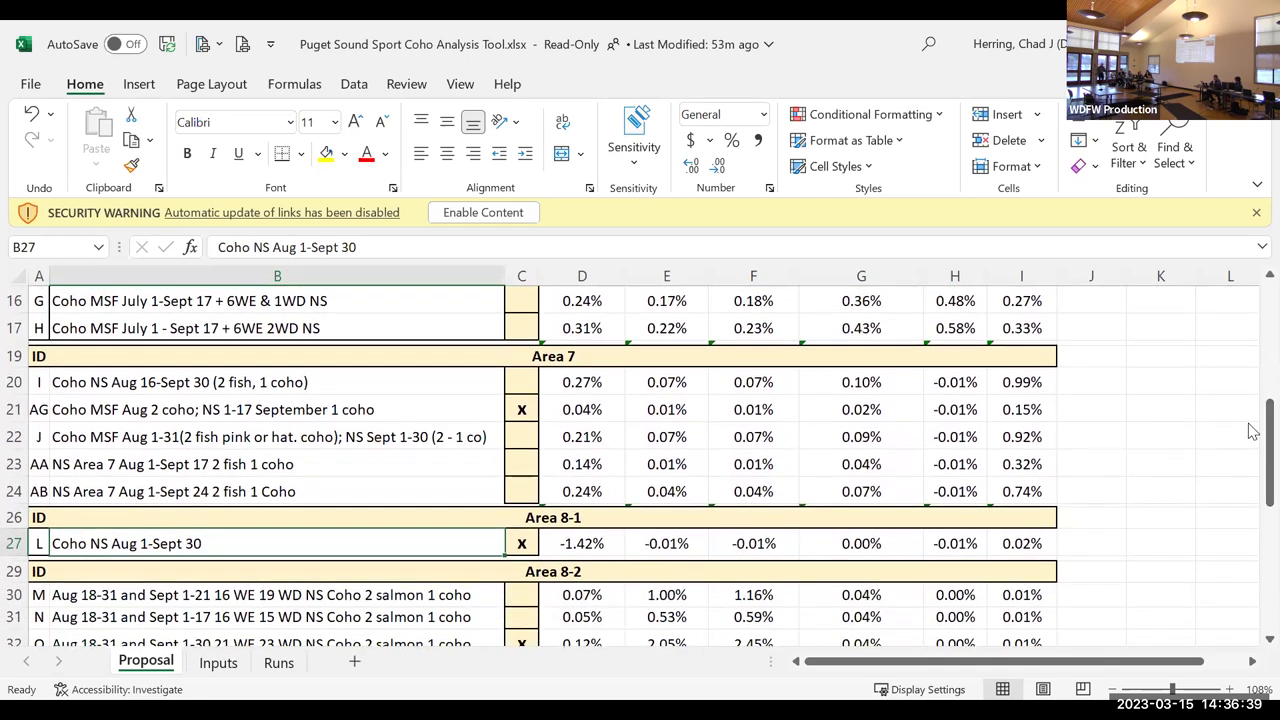
drag(1253, 447, 1251, 489)
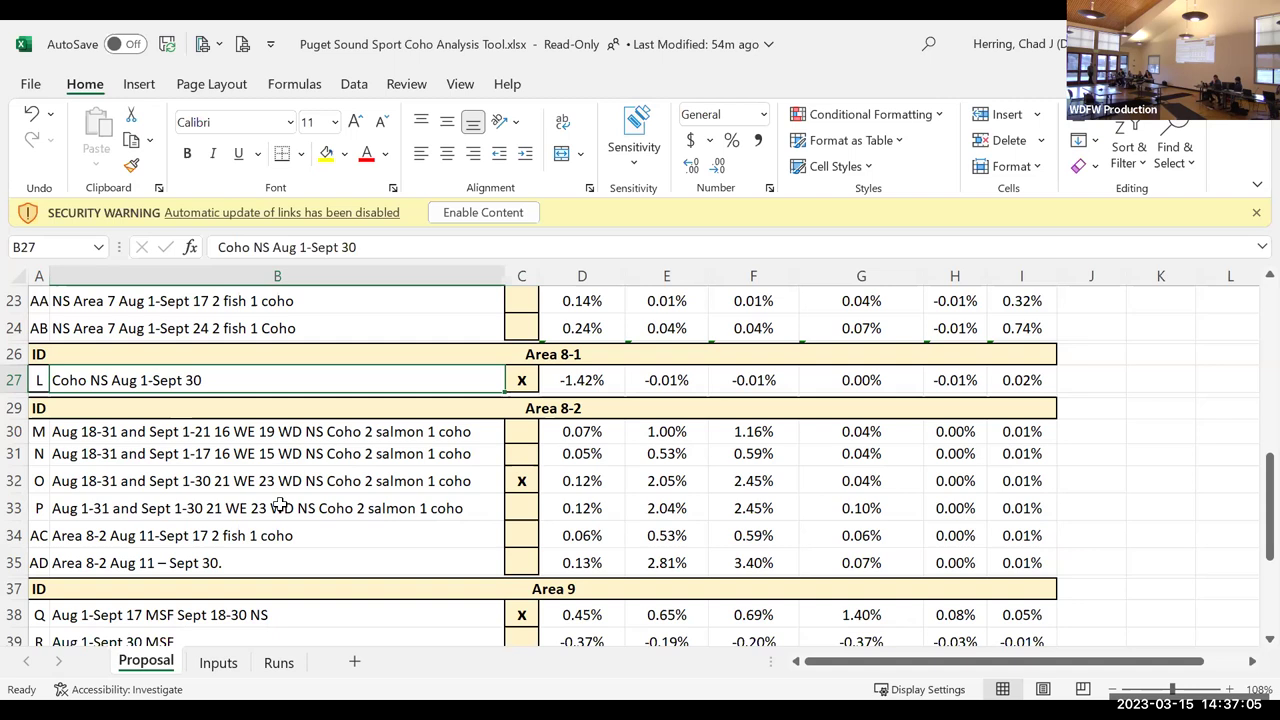
- Go through the Area 8-2 season options N, O, P, AC and AD one by one
click(252, 456)
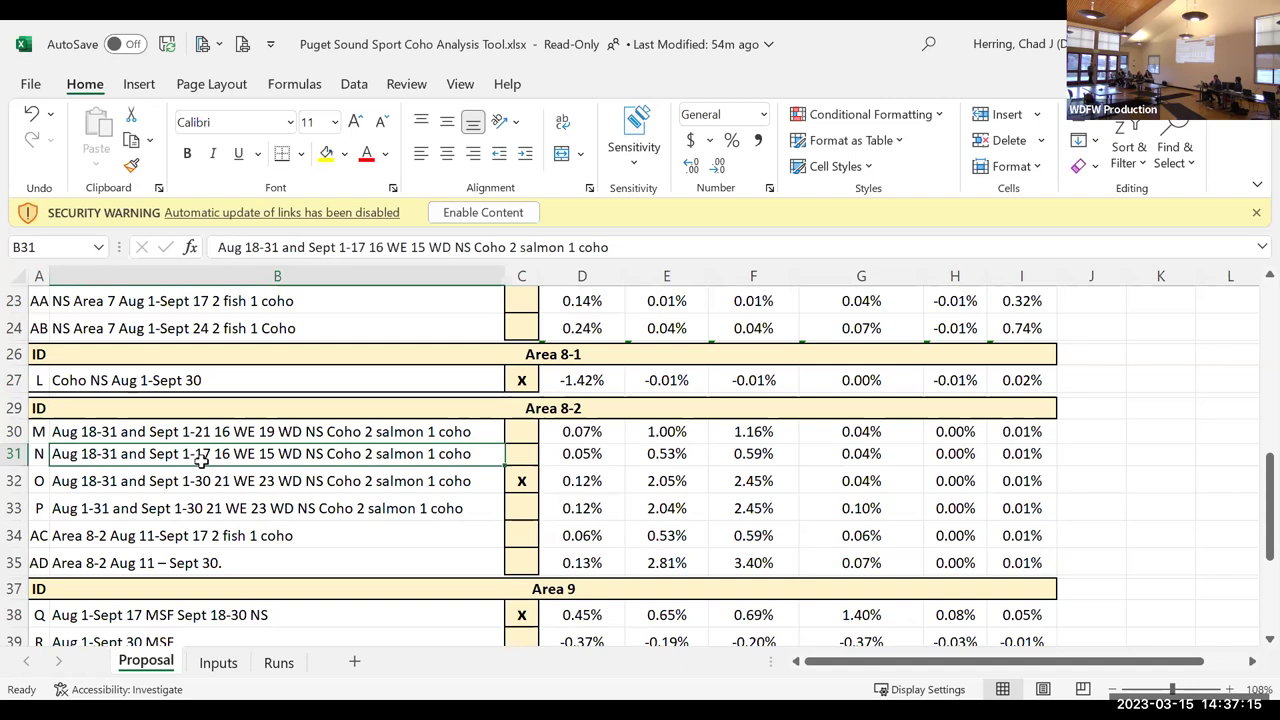
click(268, 470)
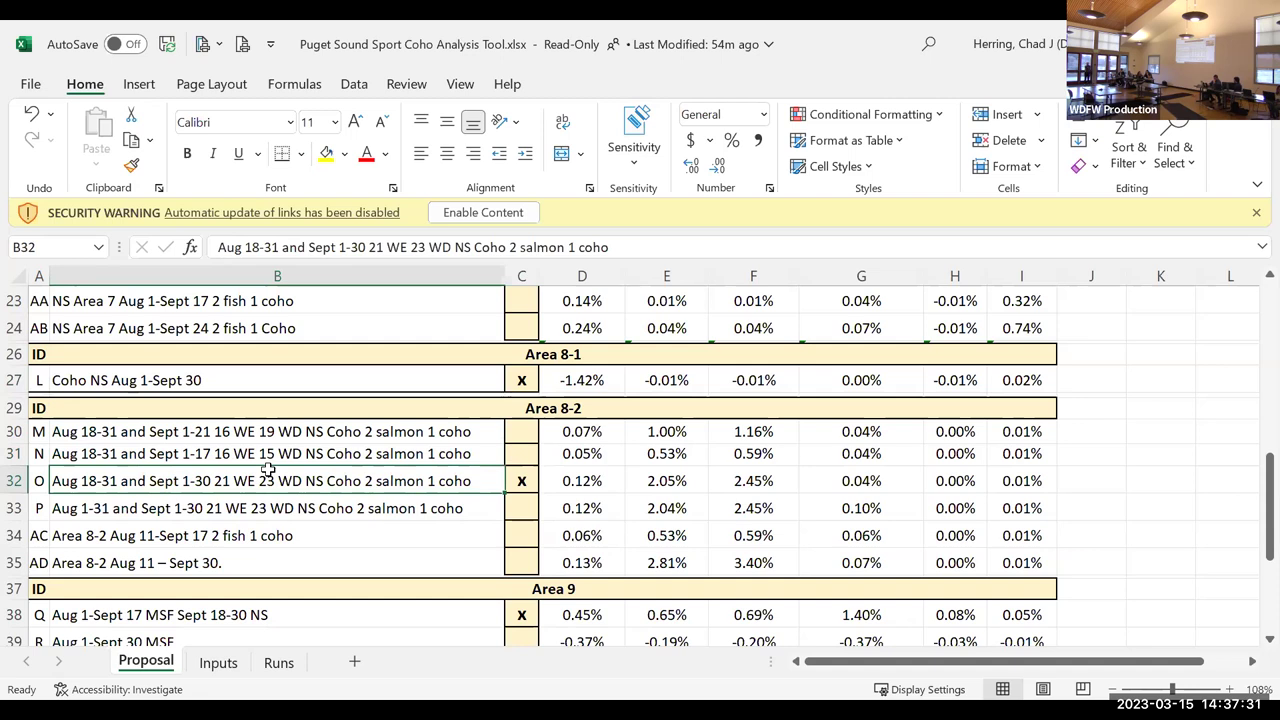
click(243, 510)
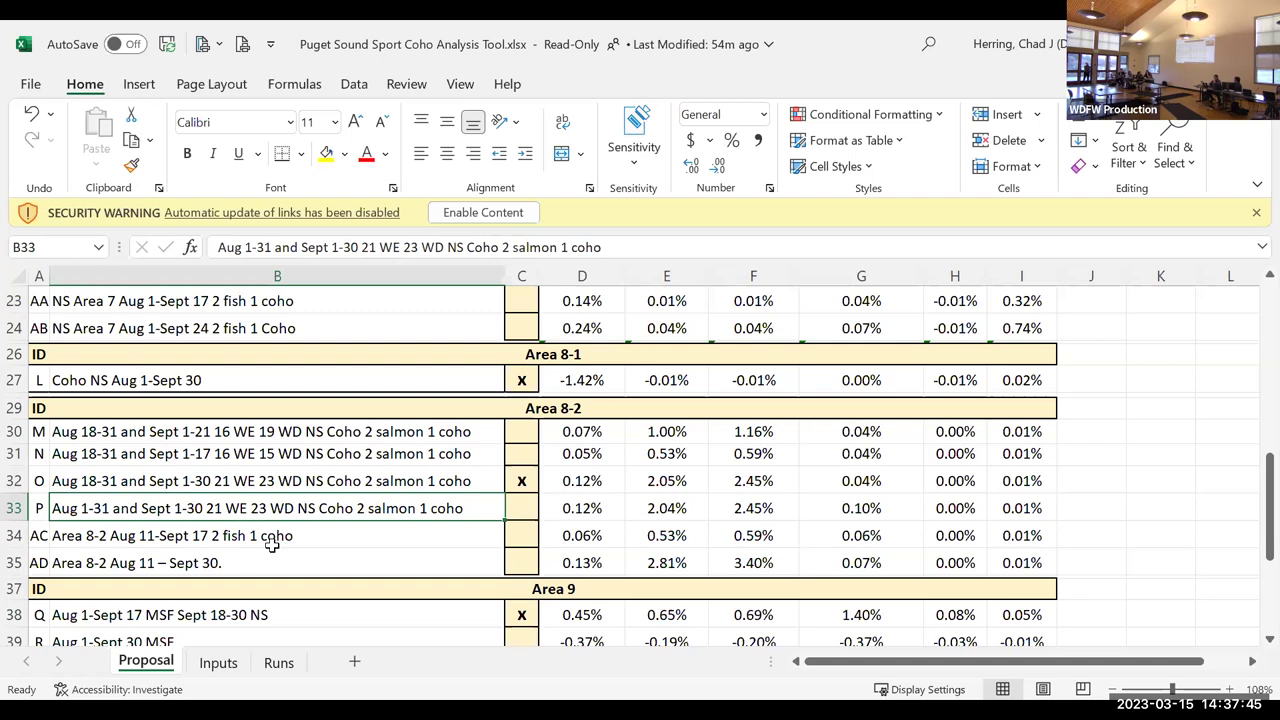
click(272, 545)
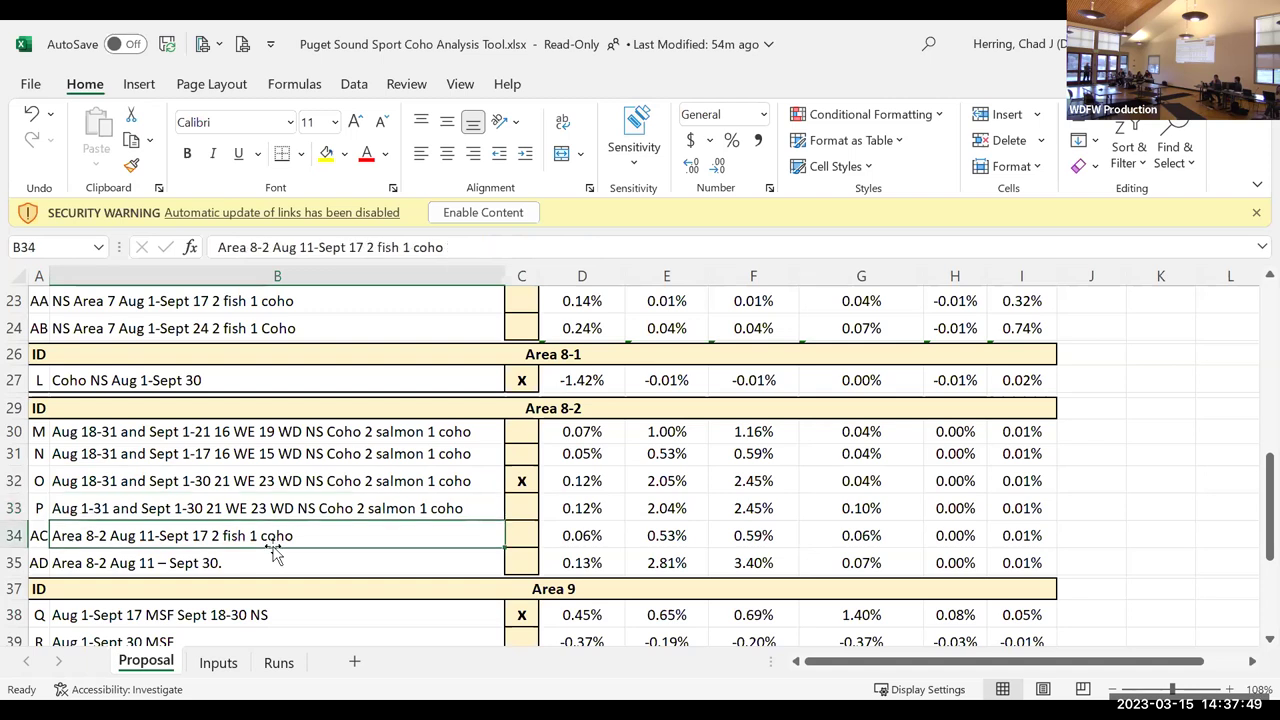
click(236, 560)
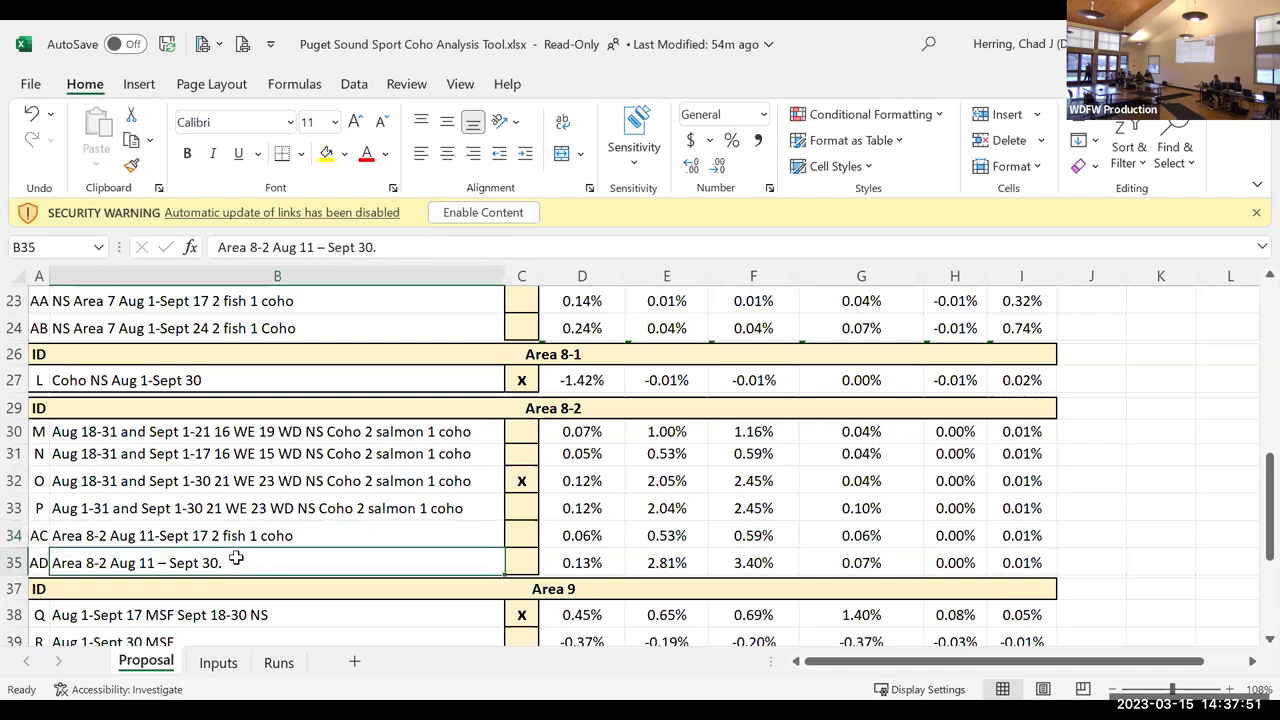
click(302, 537)
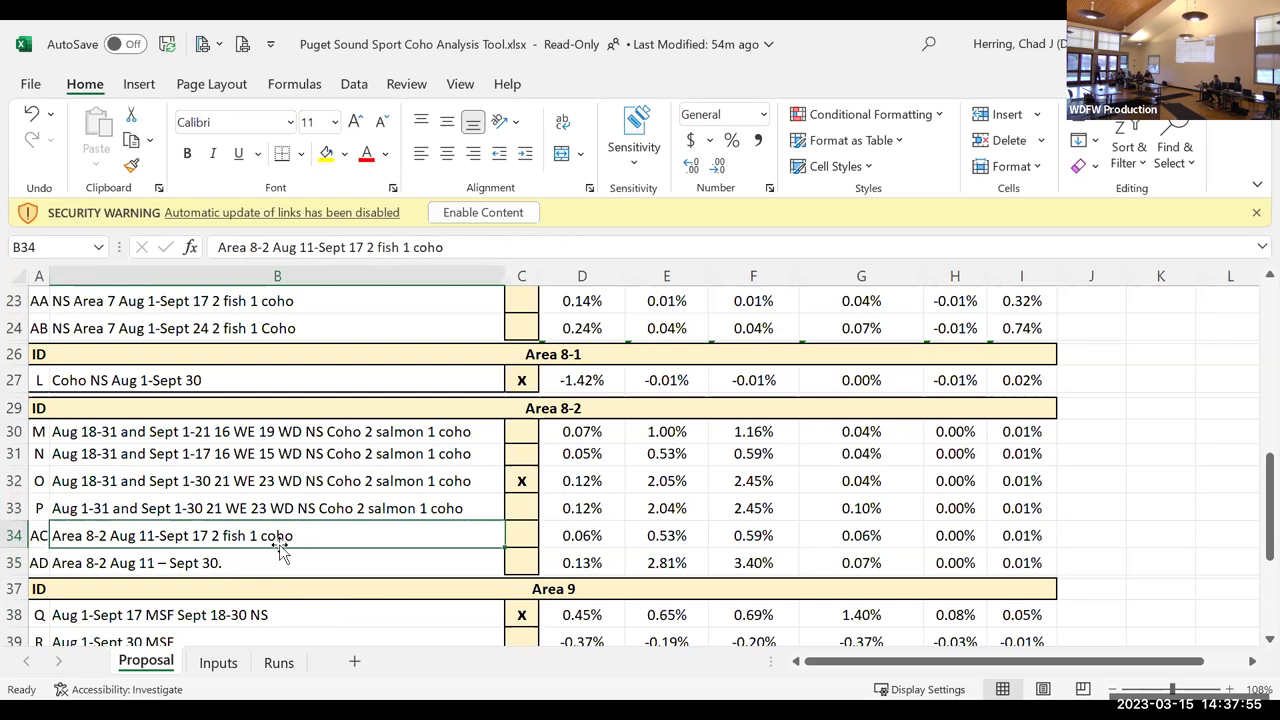
click(270, 564)
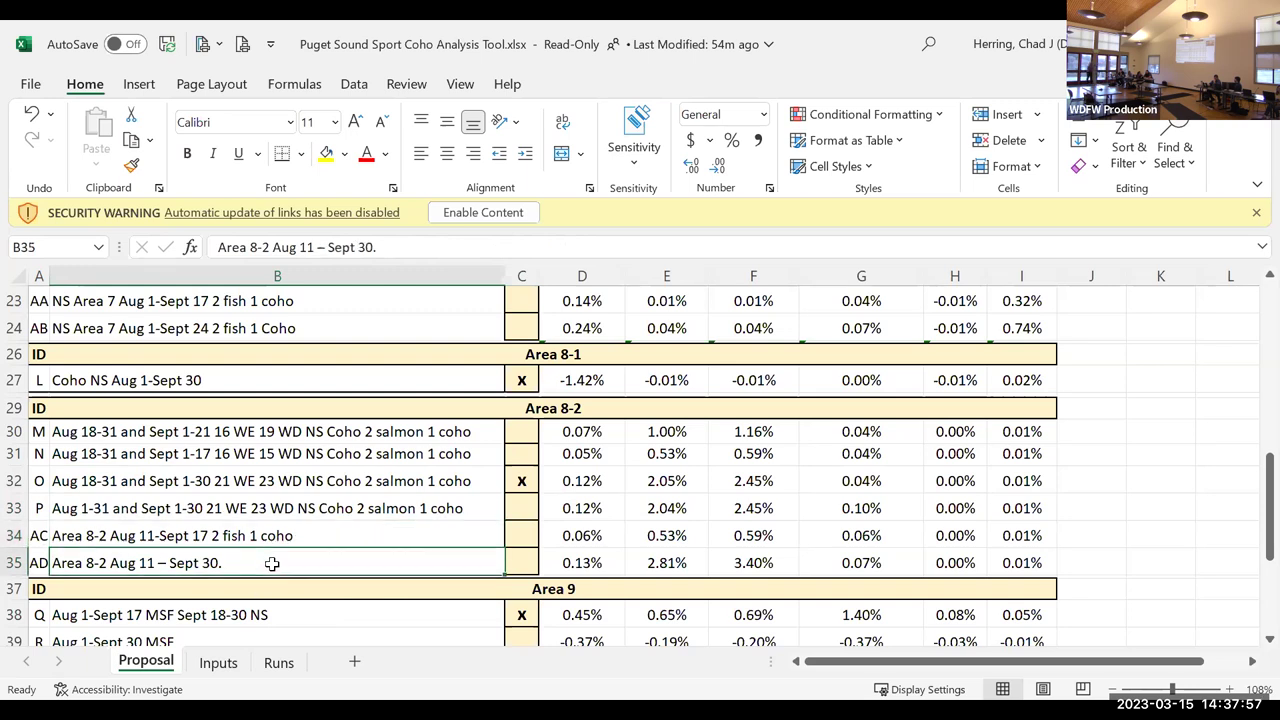
- Go through the Area 9 season options Q, R, T and AE one by one
key(Down)
key(Down)
key(Down)
key(Down)
key(Down)
key(Down)
key(Down)
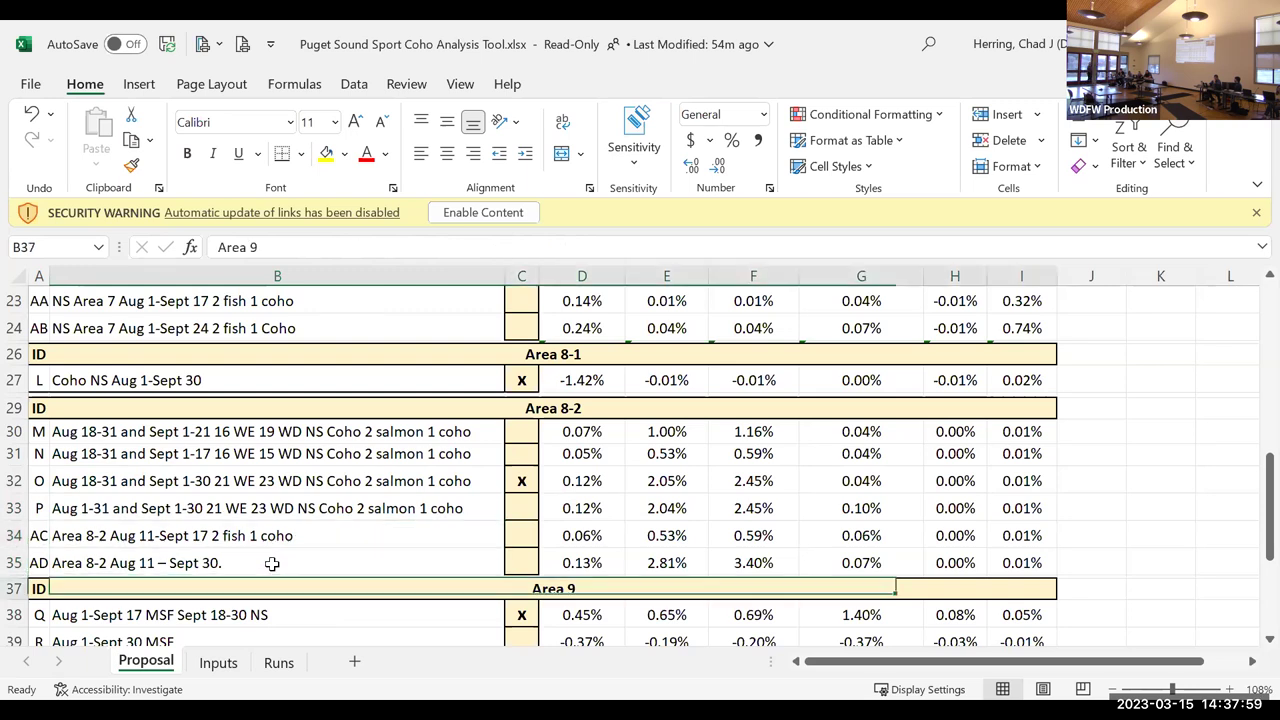
key(Down)
key(Up)
key(Up)
key(Up)
key(Up)
key(Up)
key(Up)
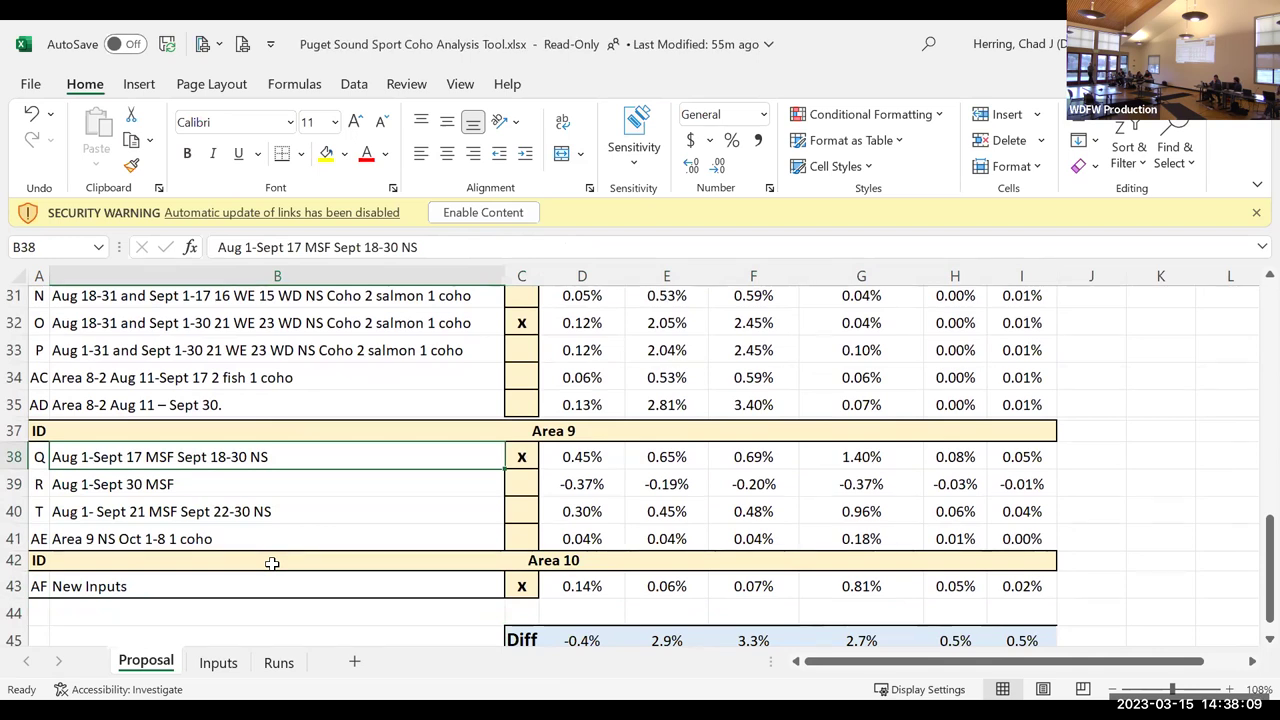
click(206, 488)
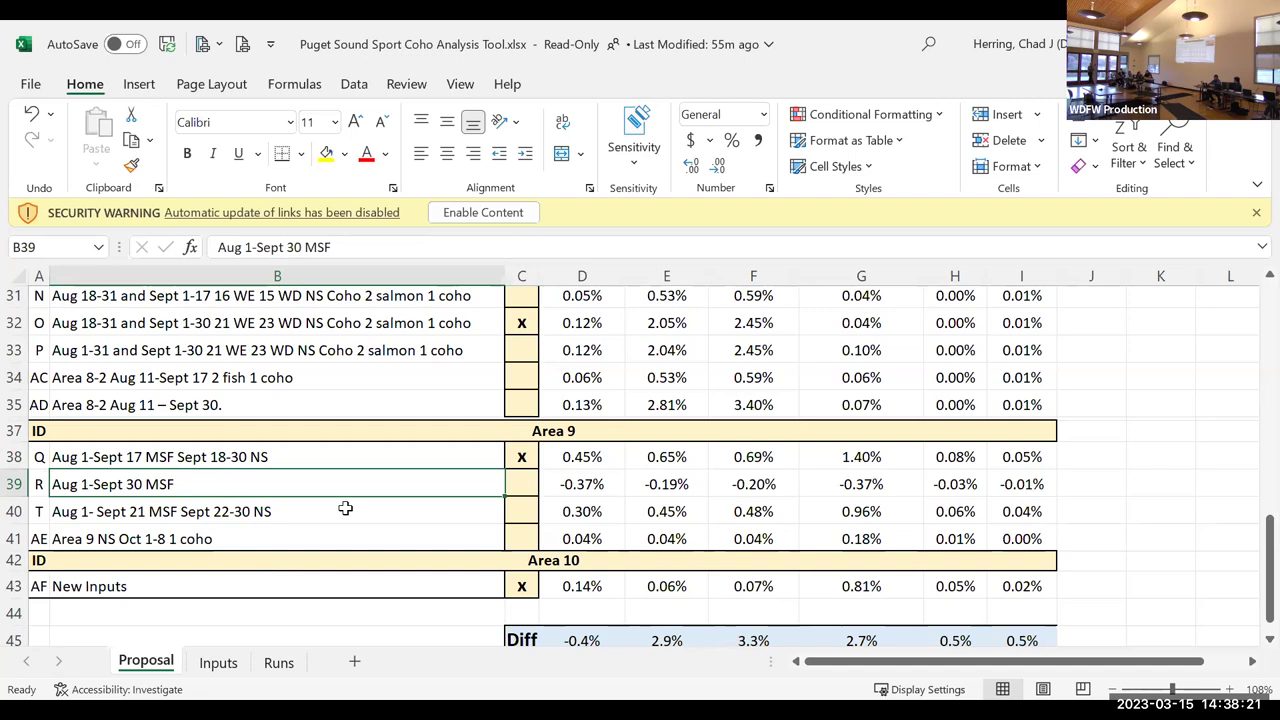
click(295, 519)
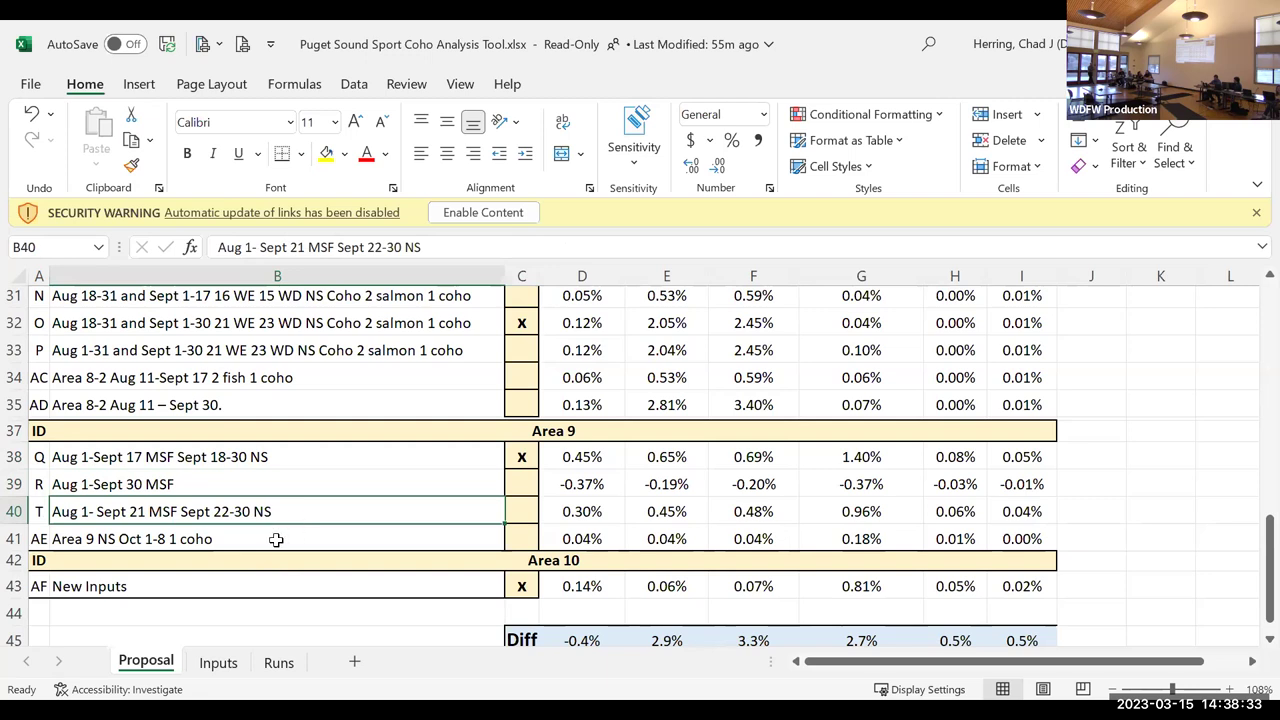
click(277, 538)
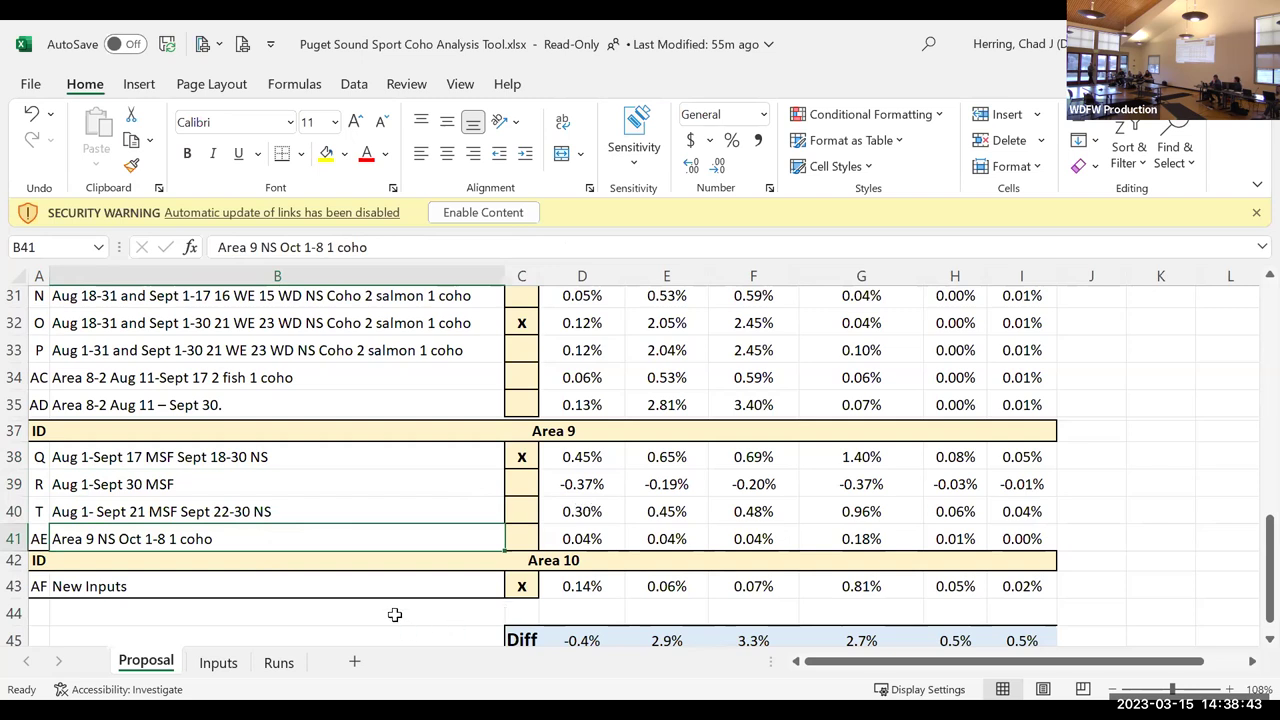
- Examine the Area 10 New Inputs option AF and the stock exploitation rate summary of the coho model
click(412, 585)
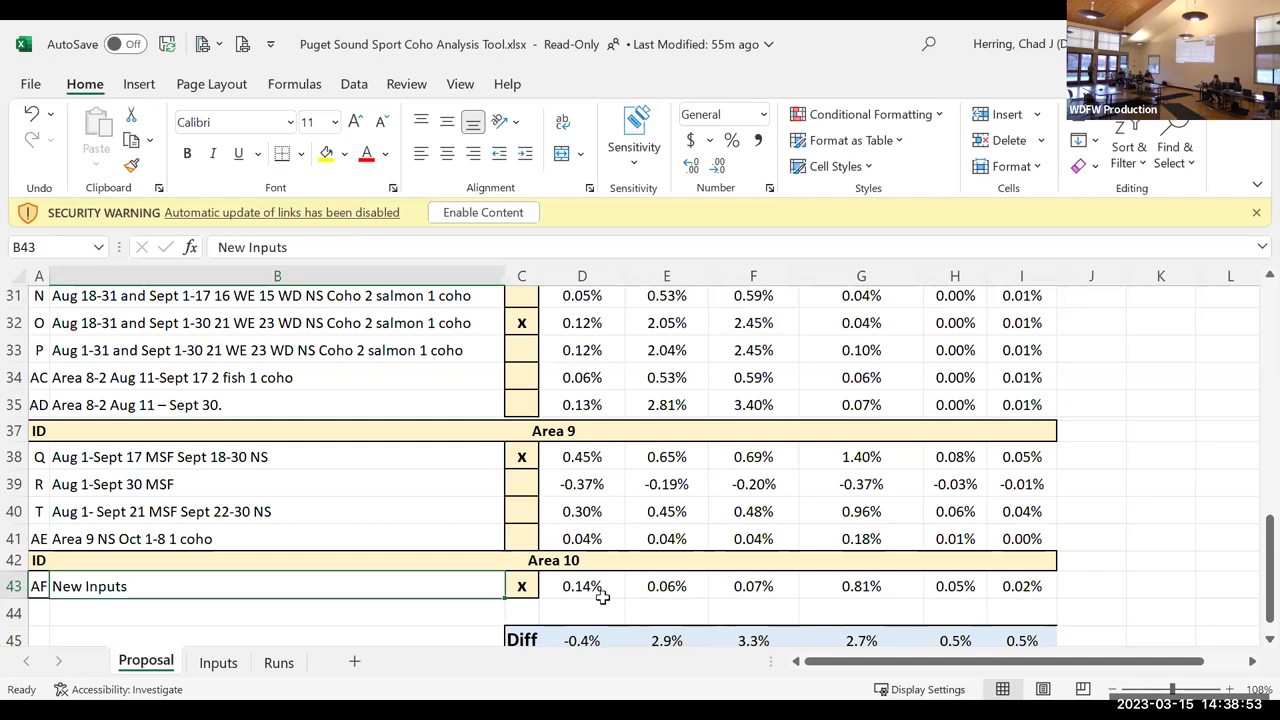
drag(1269, 566, 1251, 330)
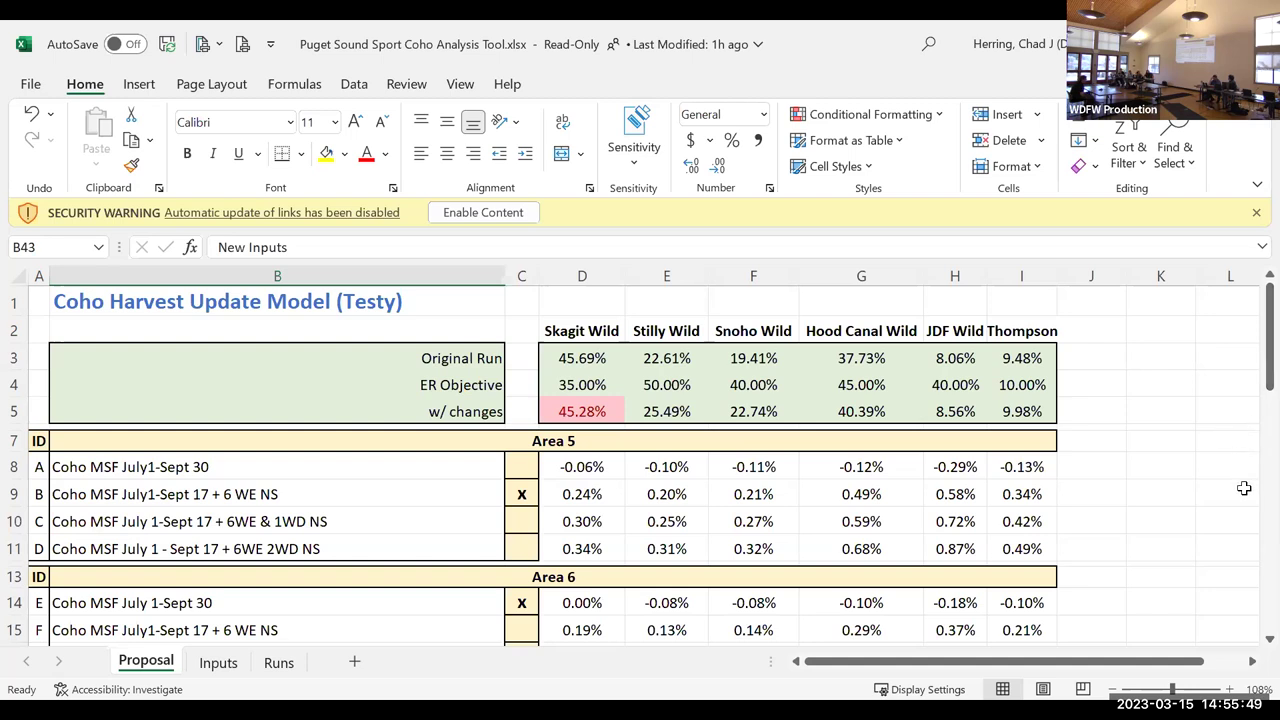
drag(1252, 374, 1252, 597)
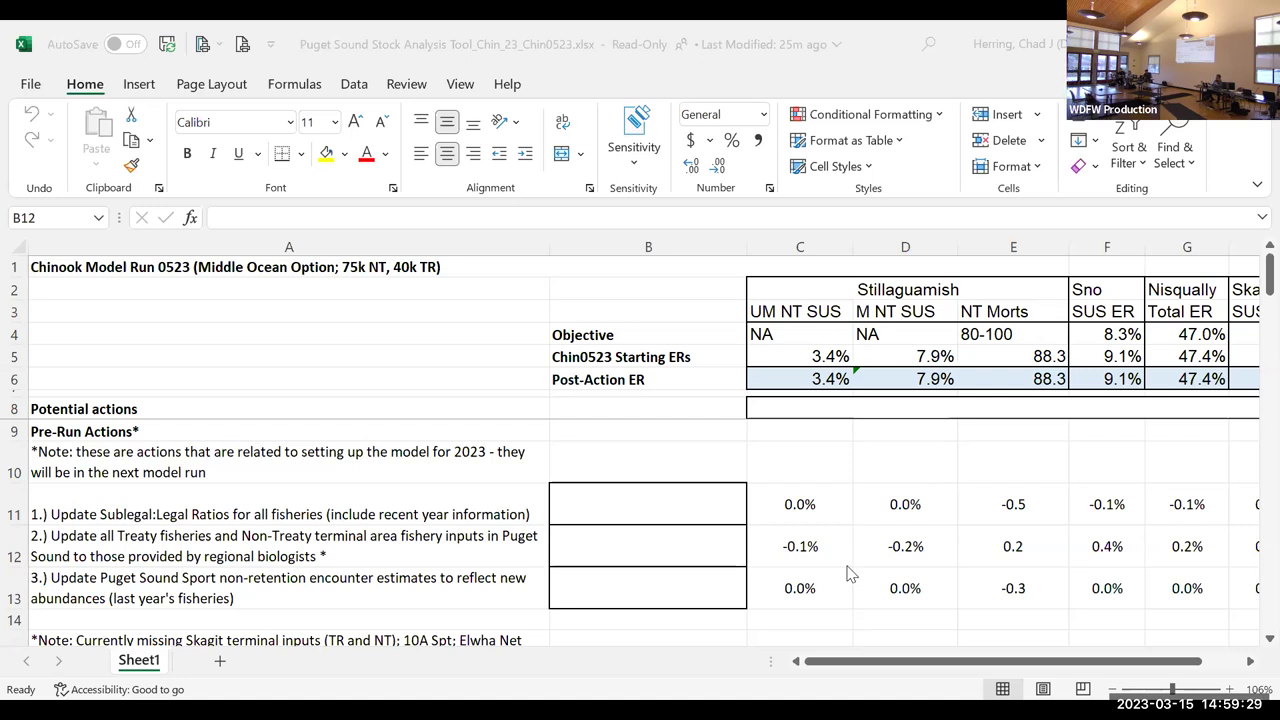
- In the Chinook stock analysis workbook for Model Run 0523, examine the potential actions and their selection cells
click(237, 240)
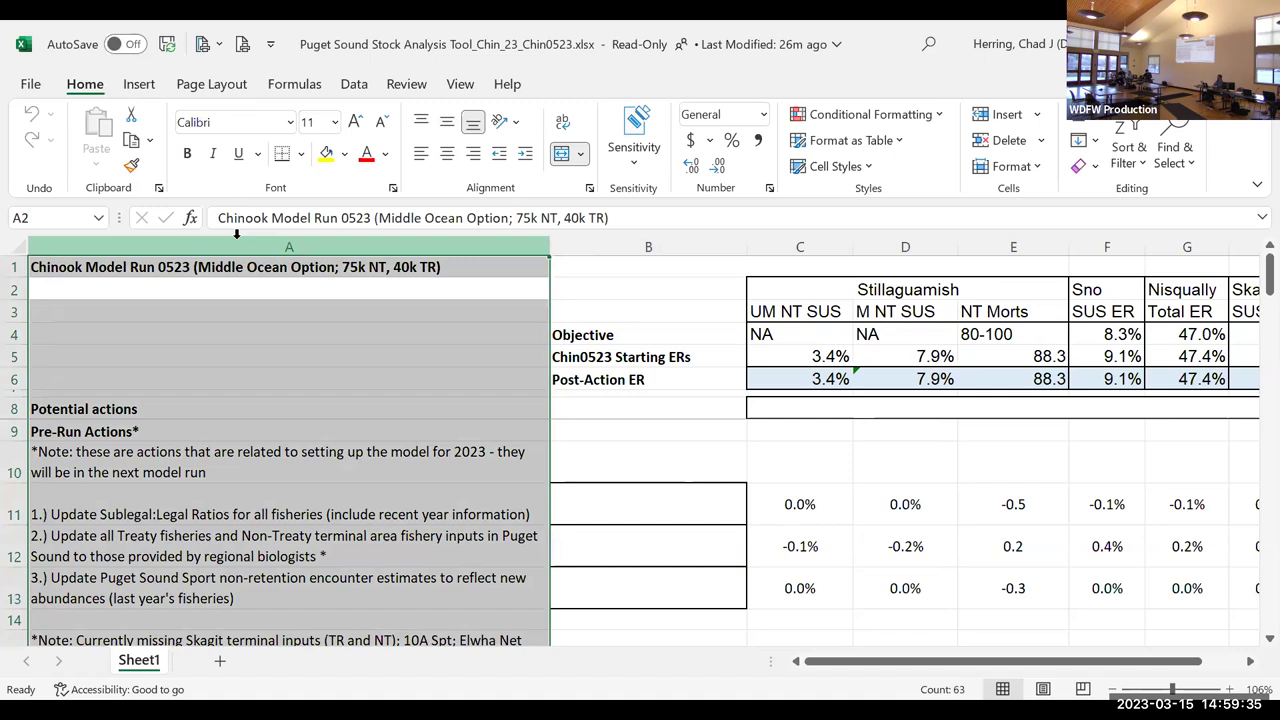
click(641, 246)
click(645, 513)
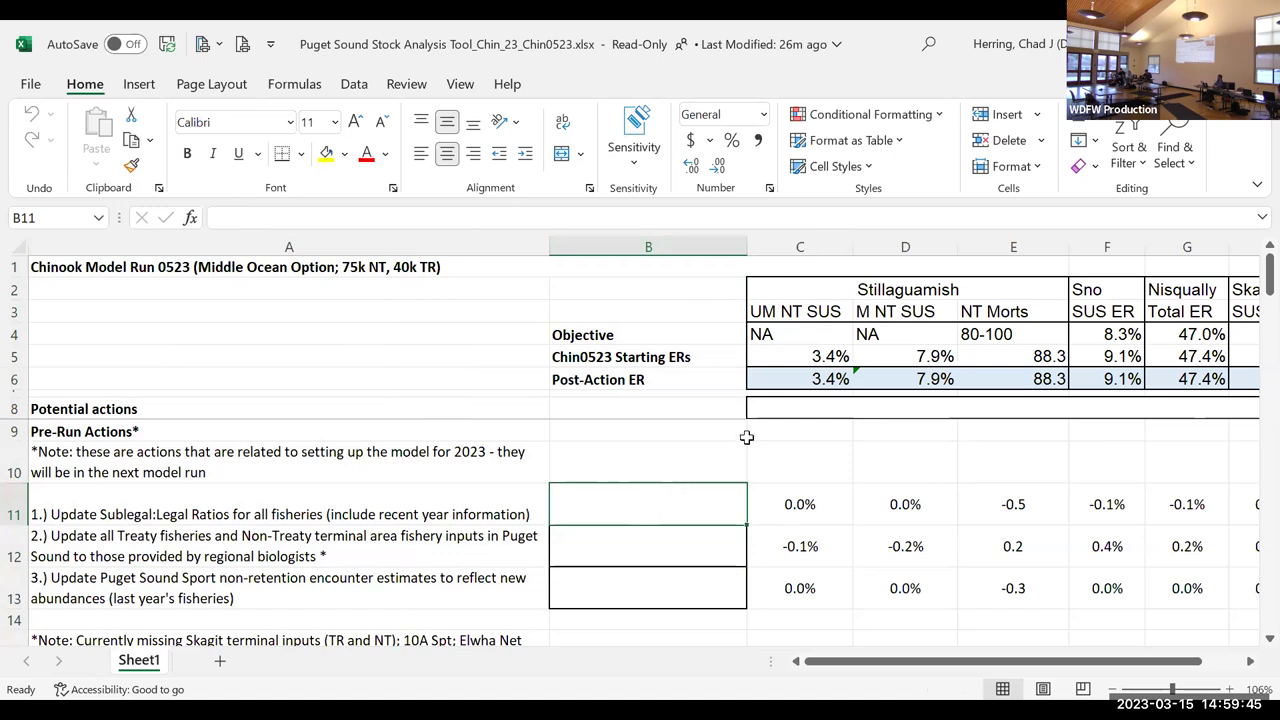
- Go through the Chin0523 Starting ERs, Objective and Post-Action ER rows for the Stillaguamish stock
click(644, 359)
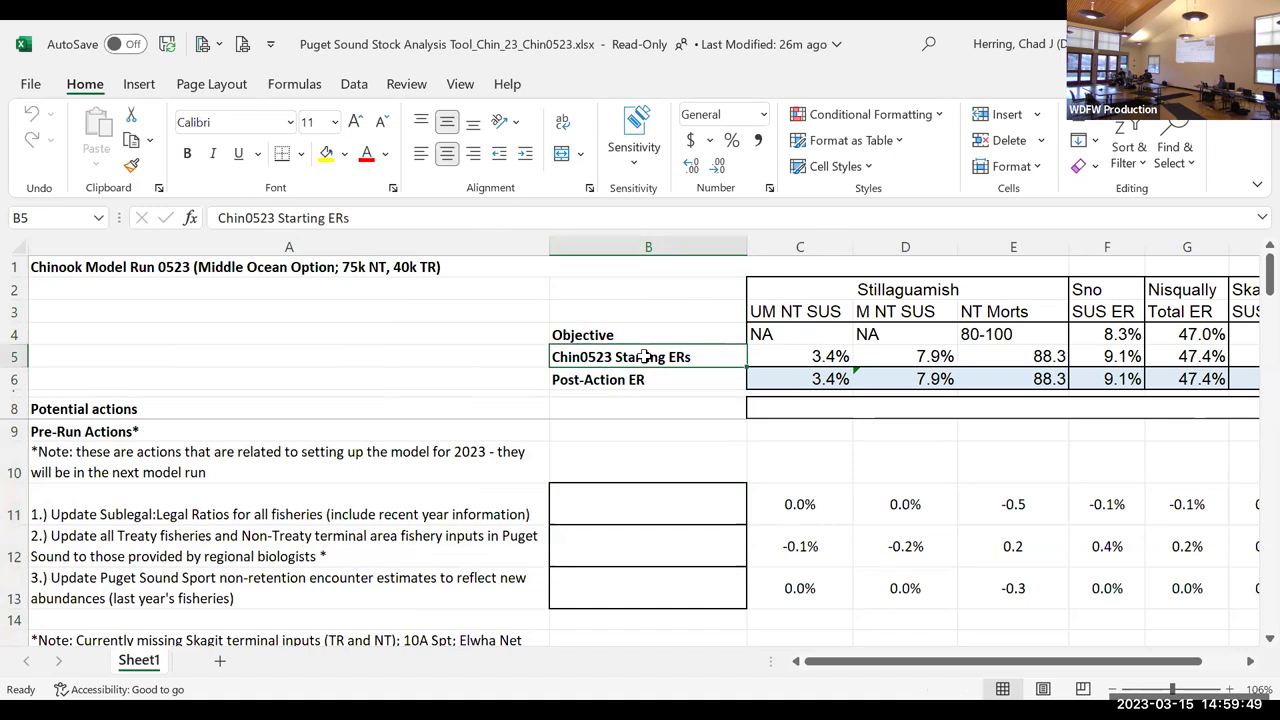
drag(688, 358, 1000, 357)
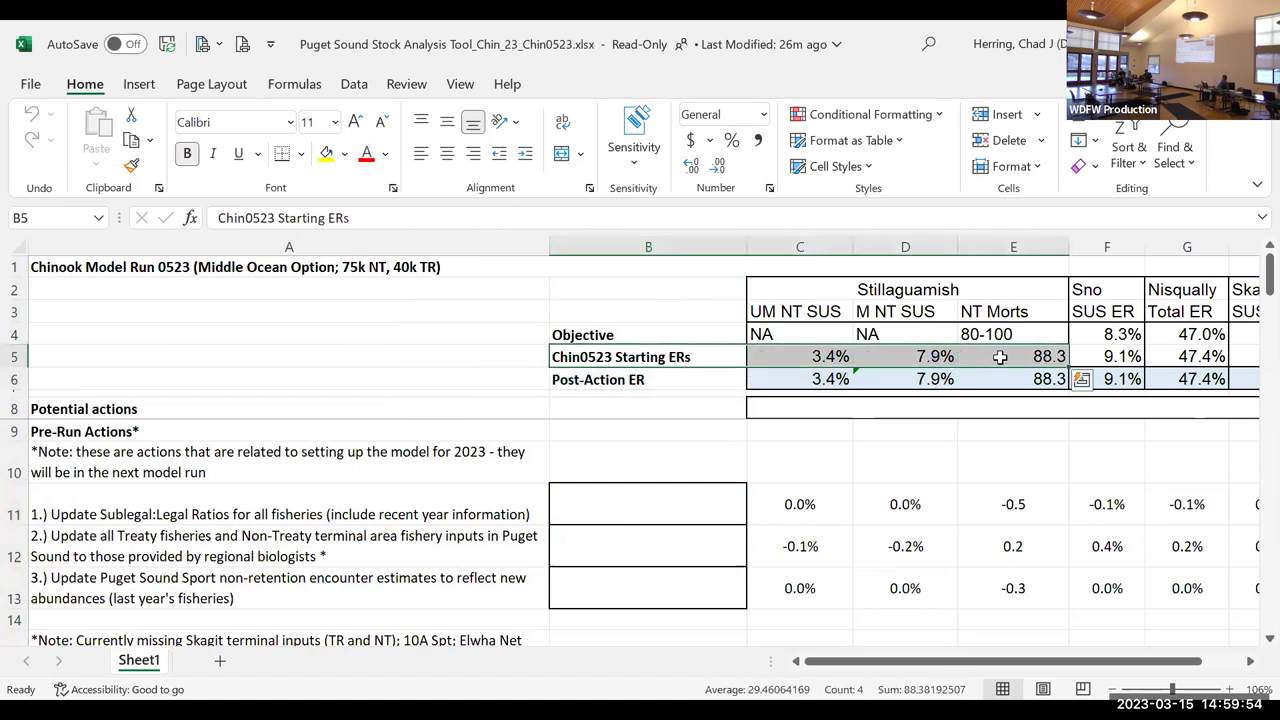
click(583, 335)
drag(583, 335, 964, 331)
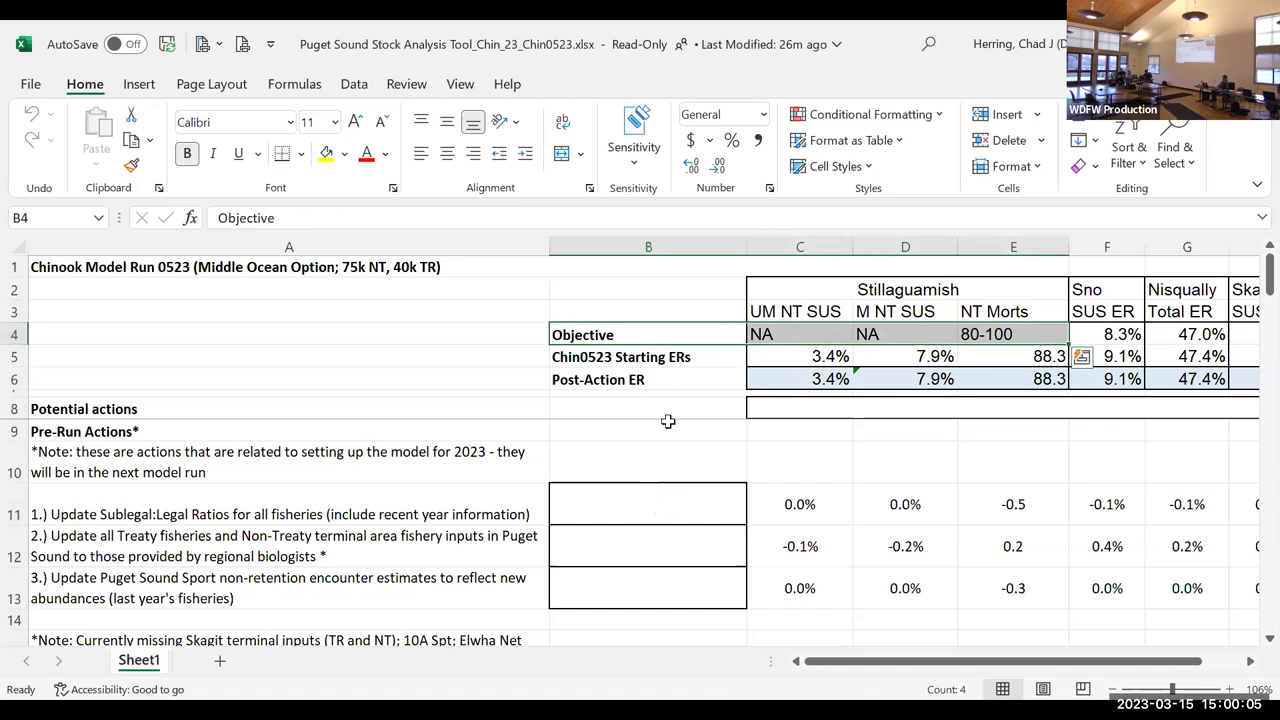
click(687, 372)
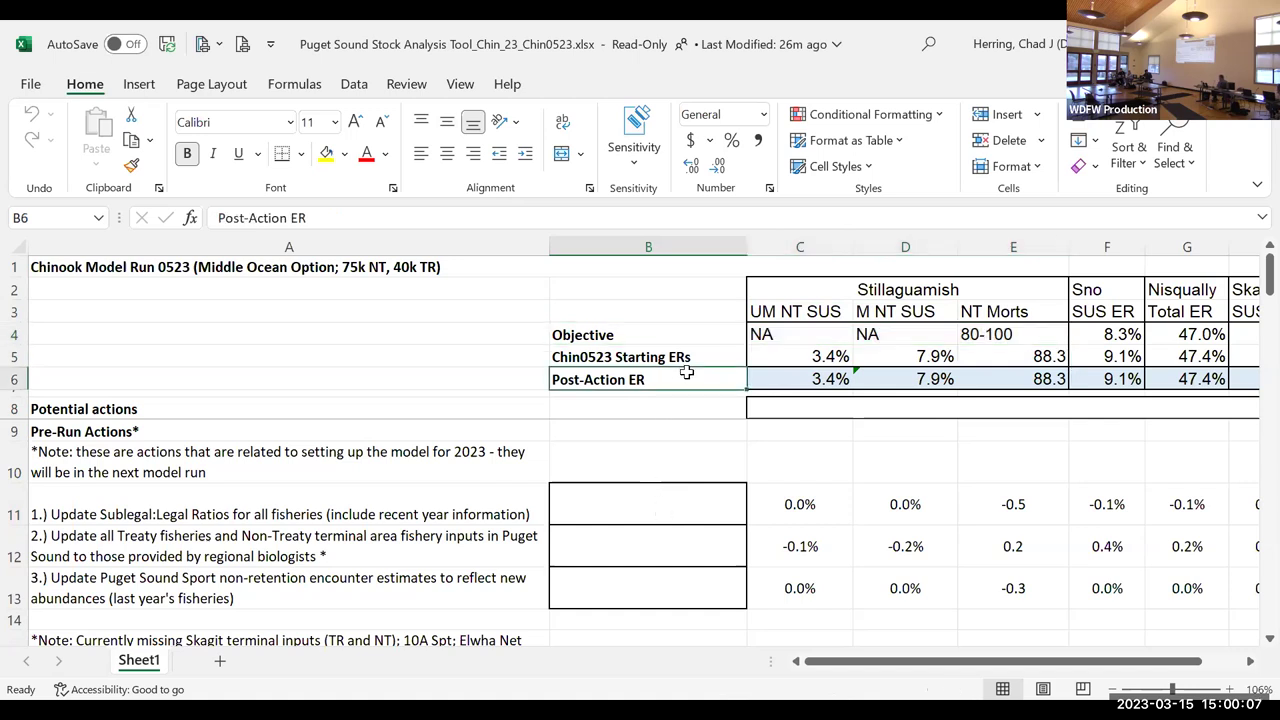
drag(705, 366, 1008, 370)
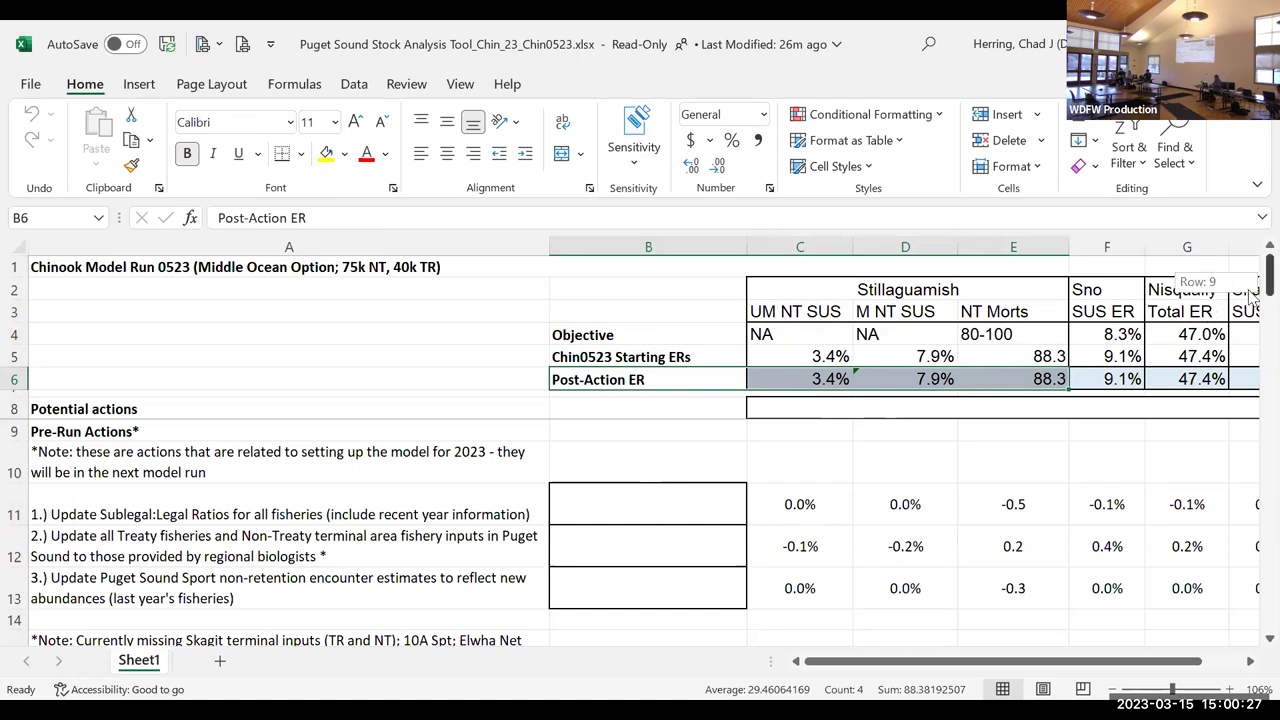
- Mark the high ocean option (85k NT, 50k TR) with x and check its effect on the Post-Action ER row
scroll(1248, 290, down, 2)
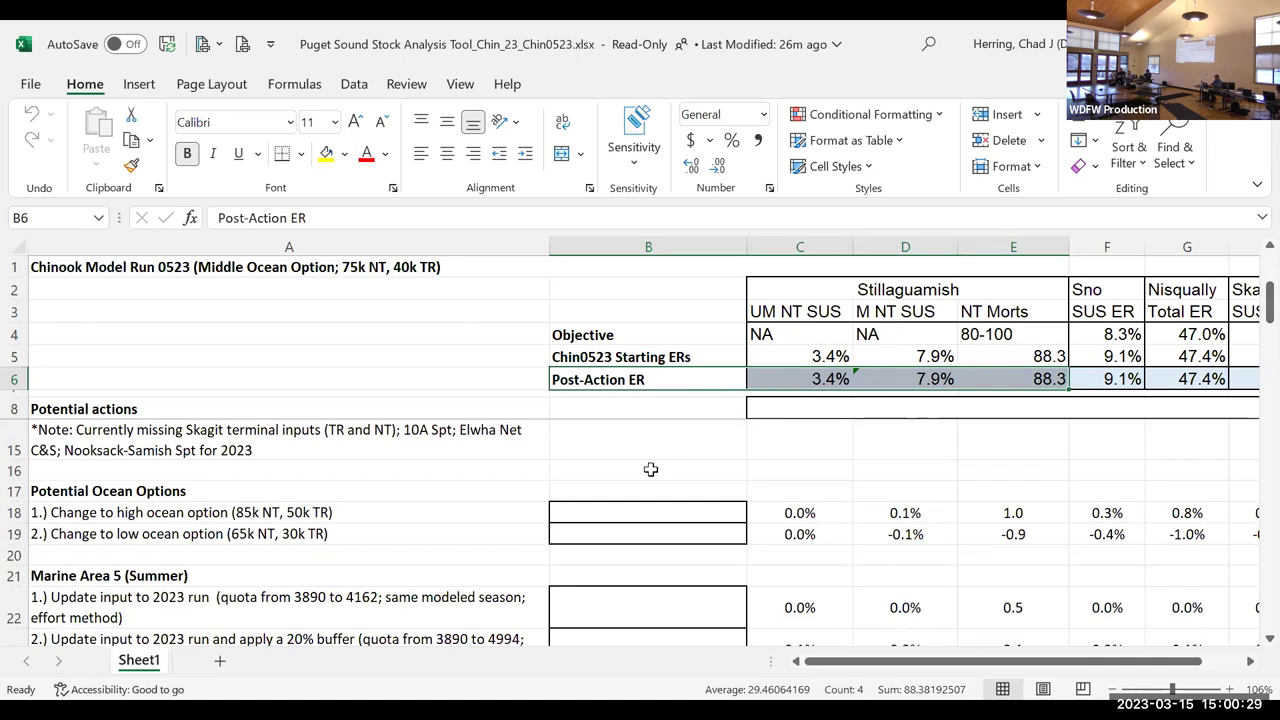
click(626, 513)
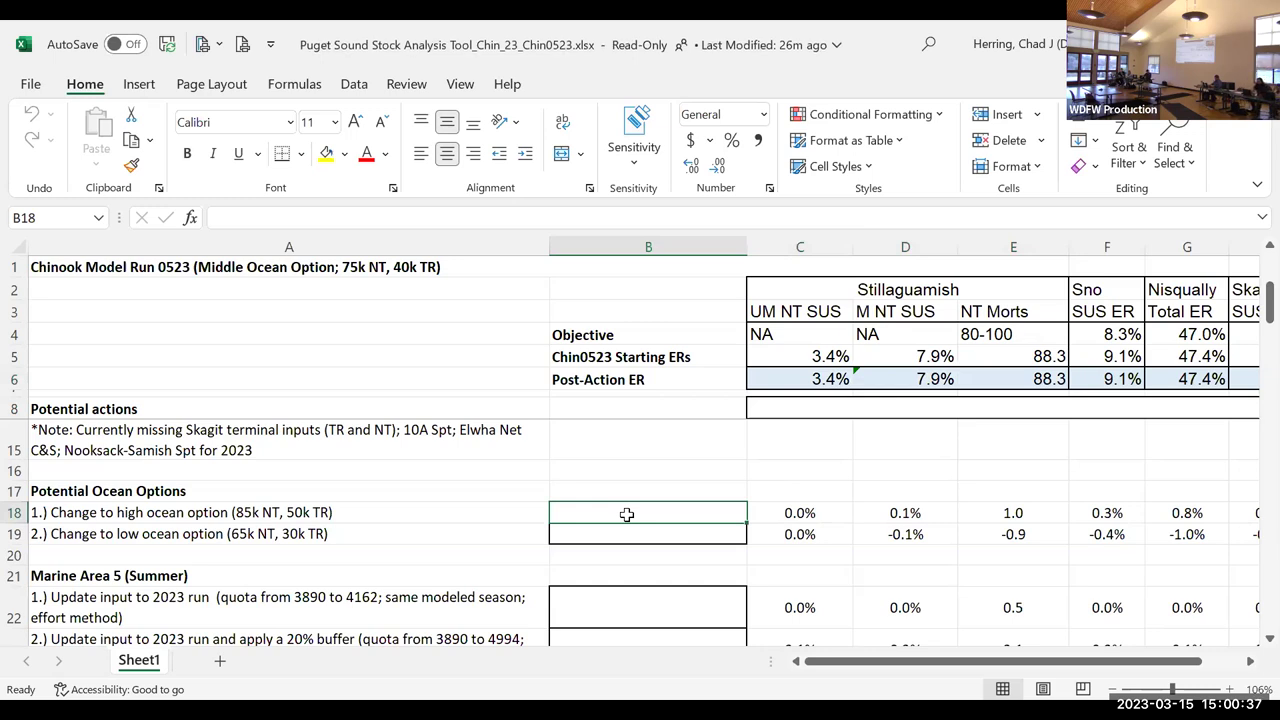
text(x)
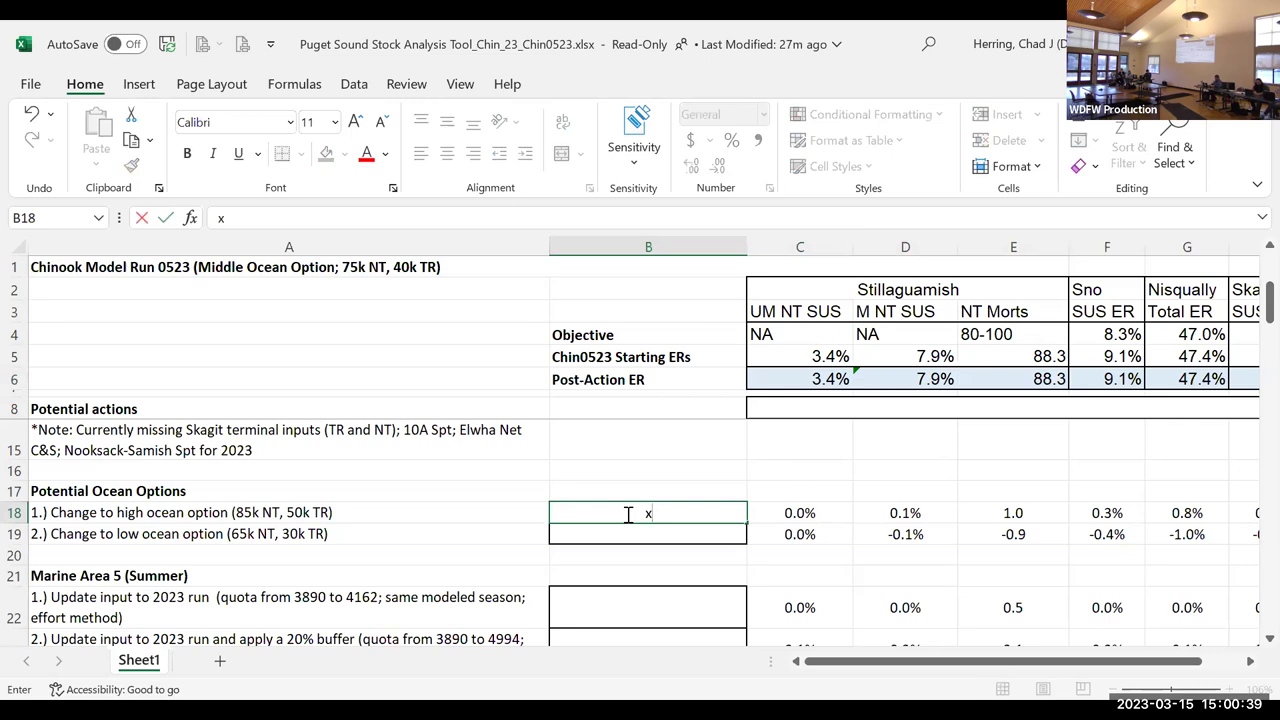
click(396, 513)
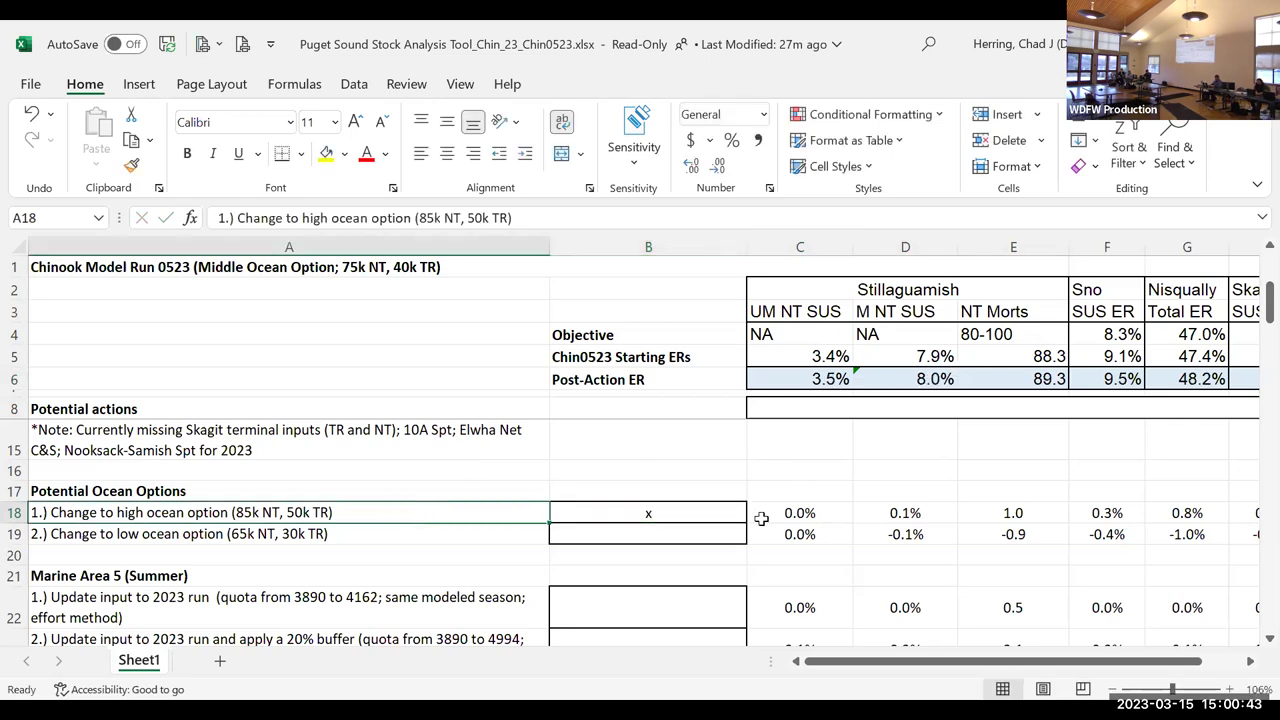
click(954, 384)
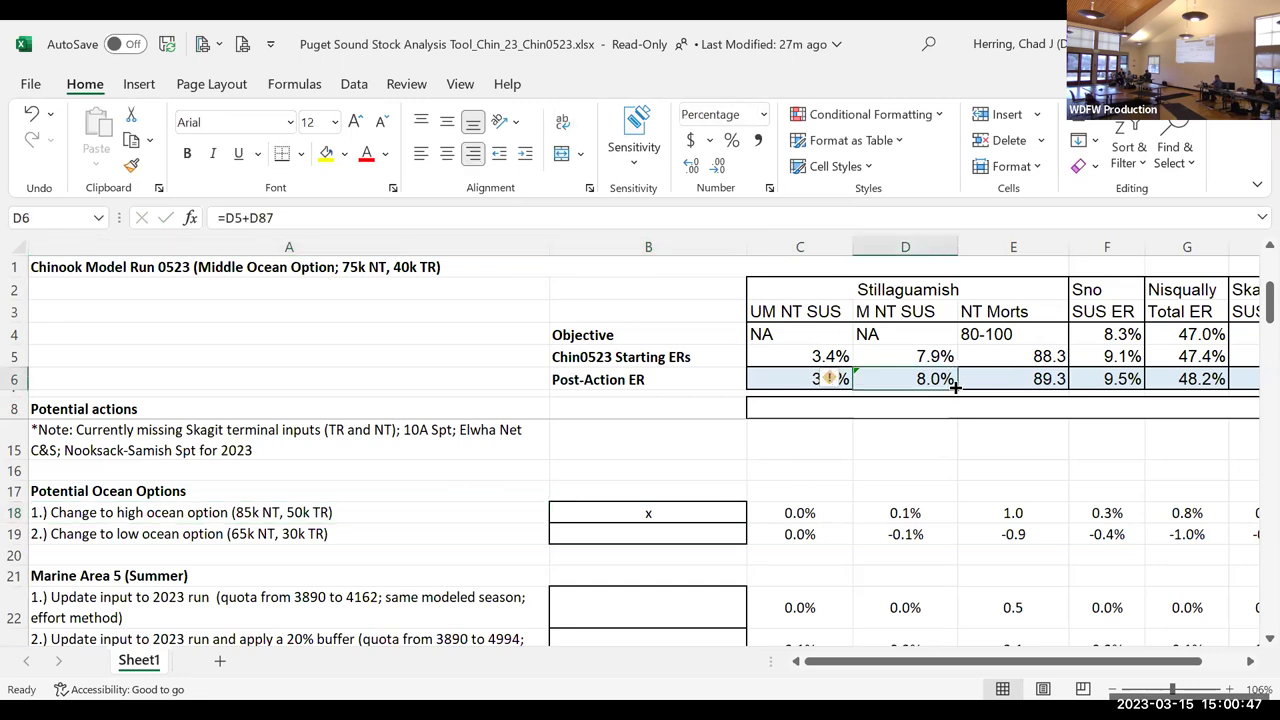
click(1130, 372)
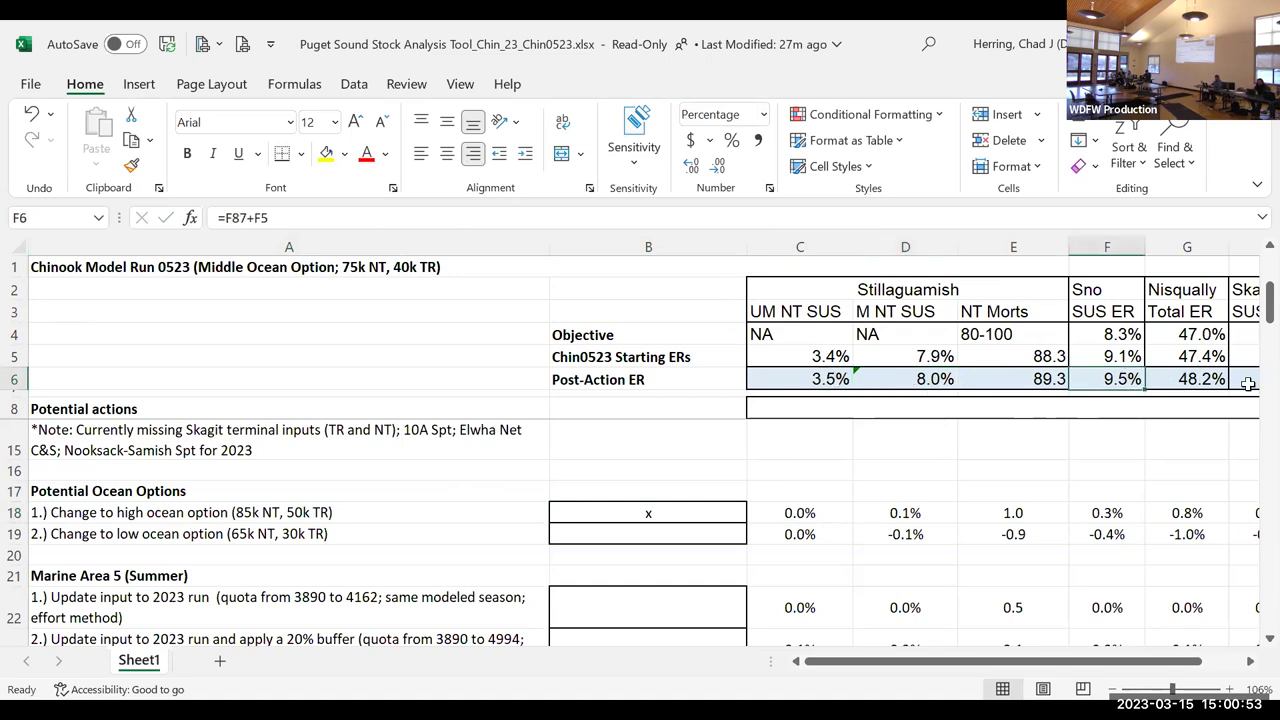
- Examine the Stillaguamish columns, including NT Morts, and the Sno, Nisqually and Skagit S/F exploitation rate columns
mouse_move(1120, 666)
mouse_down()
mouse_move(1165, 670)
mouse_move(1105, 683)
mouse_up()
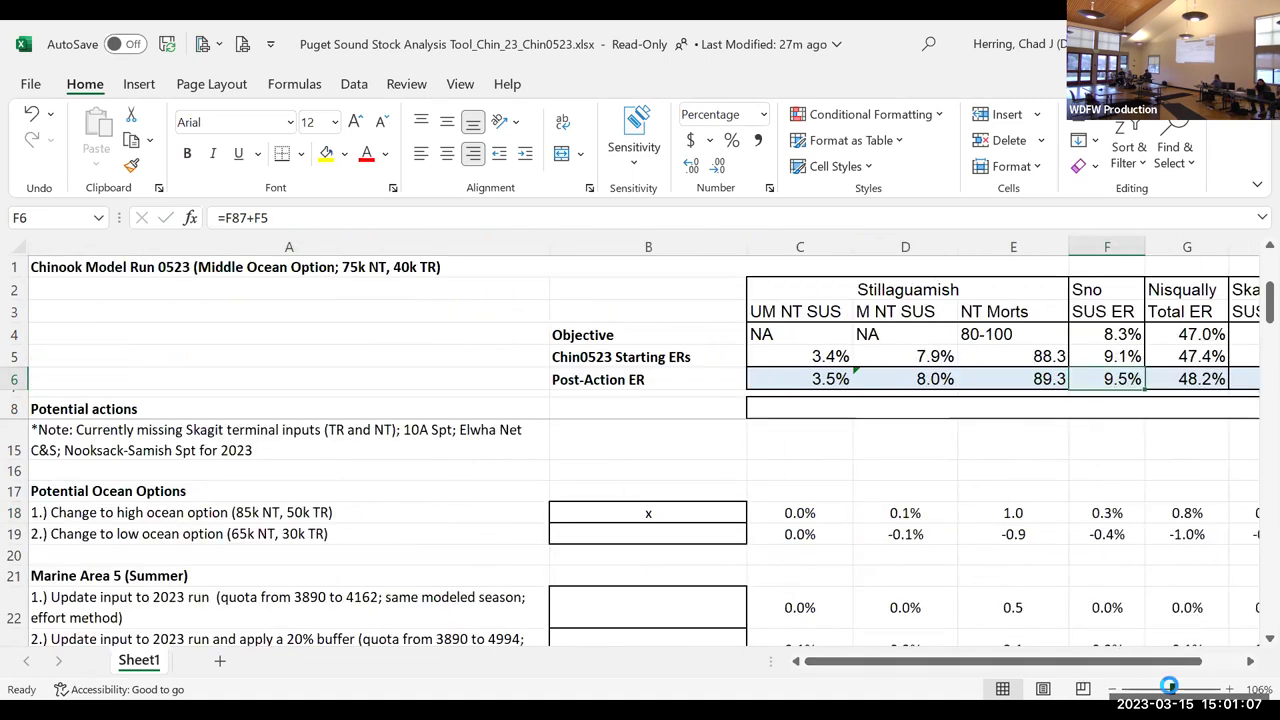
scroll(640, 530, down, 1)
ctrl+scroll(1207, 300, down, 3)
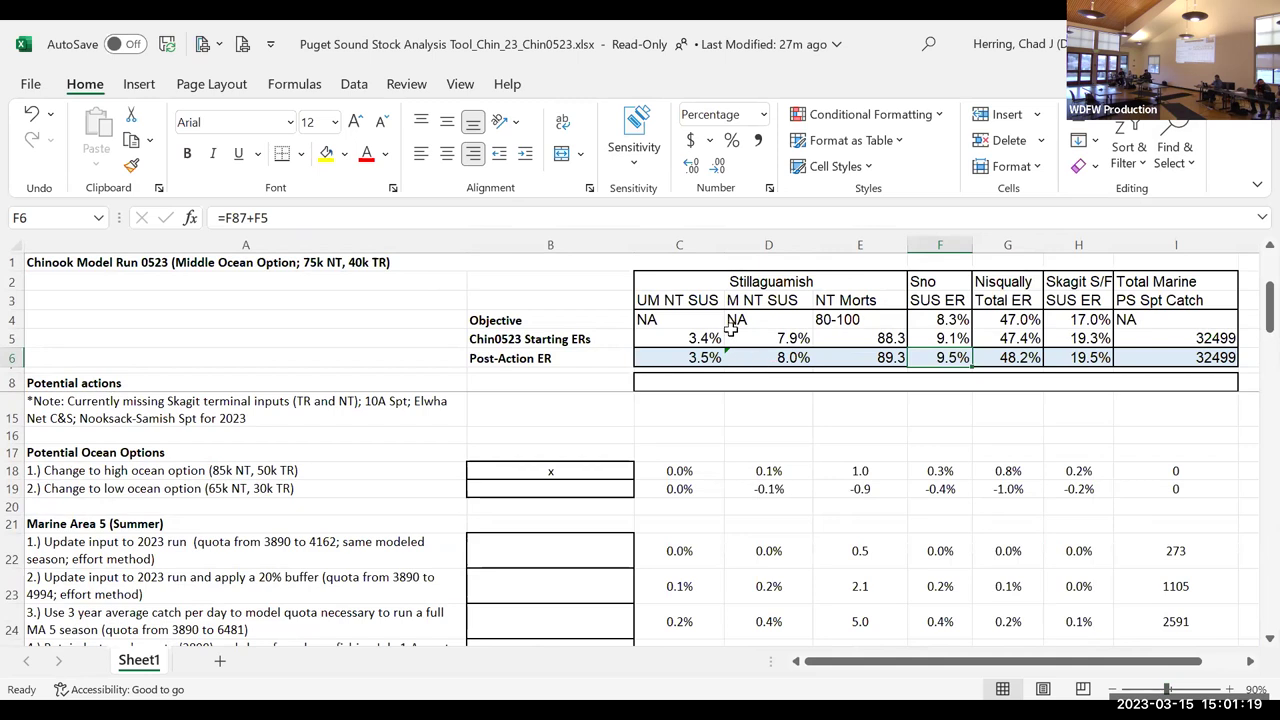
drag(688, 243, 850, 242)
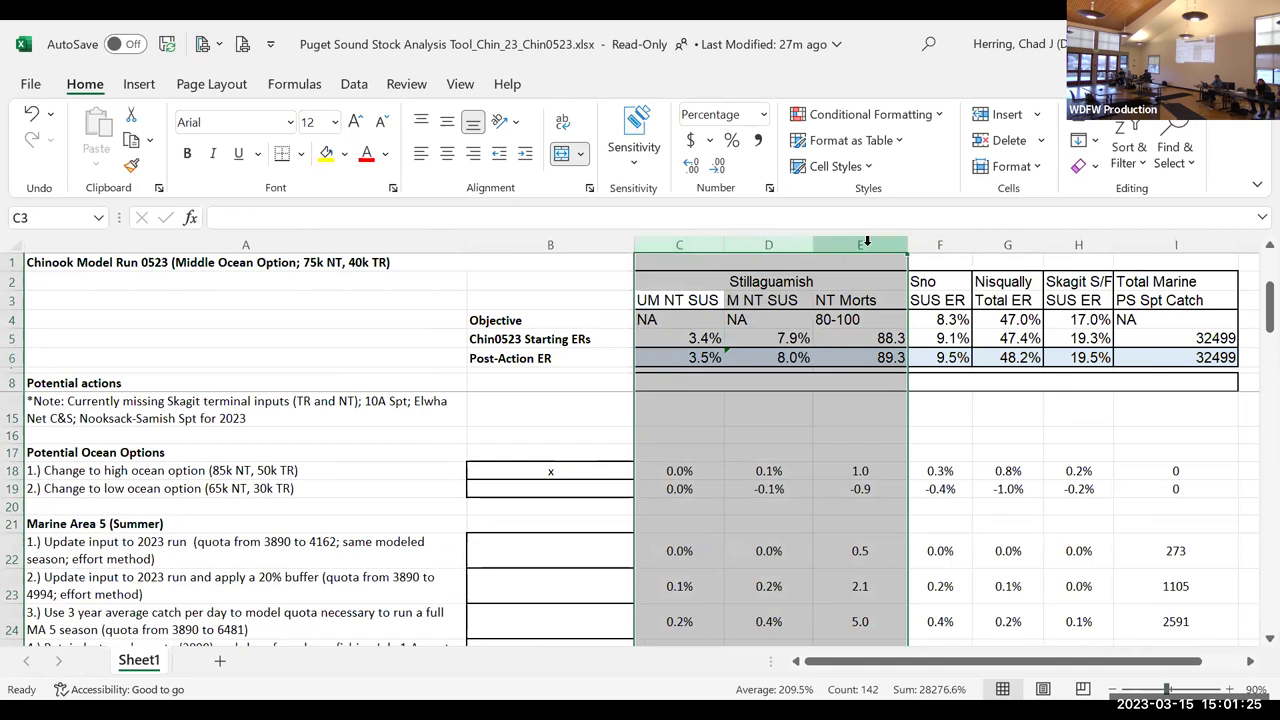
click(866, 241)
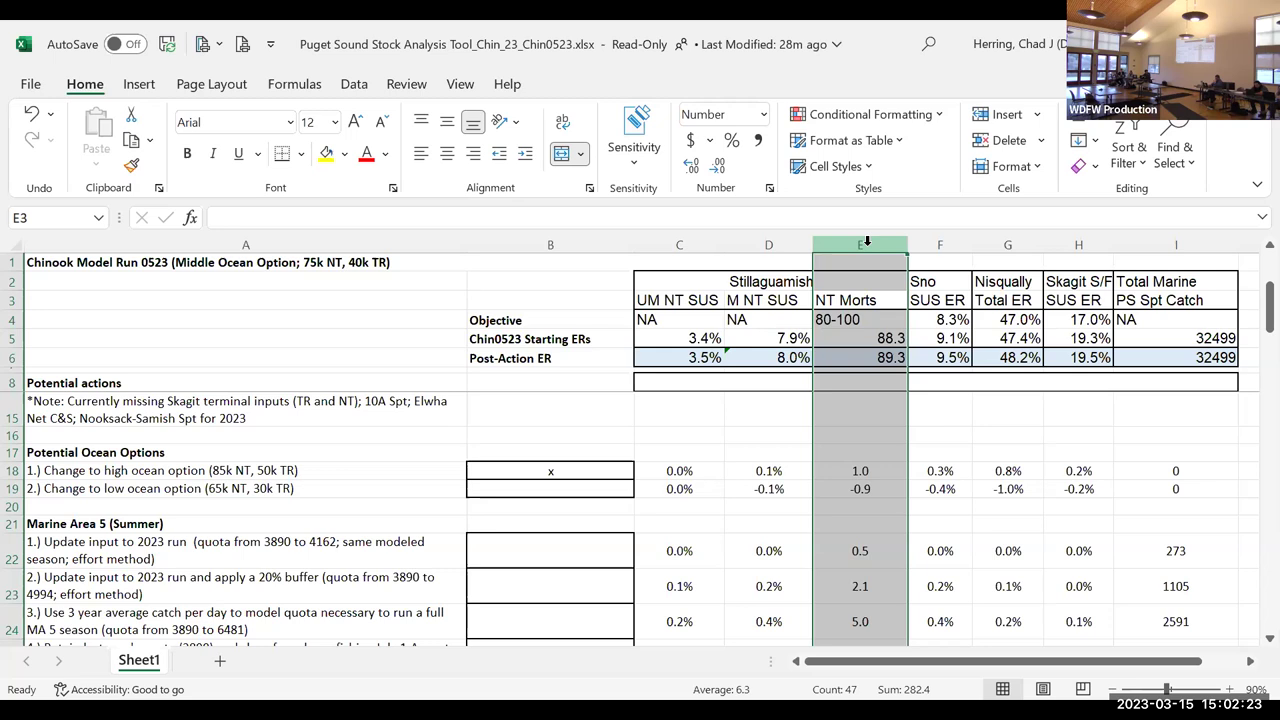
click(1070, 244)
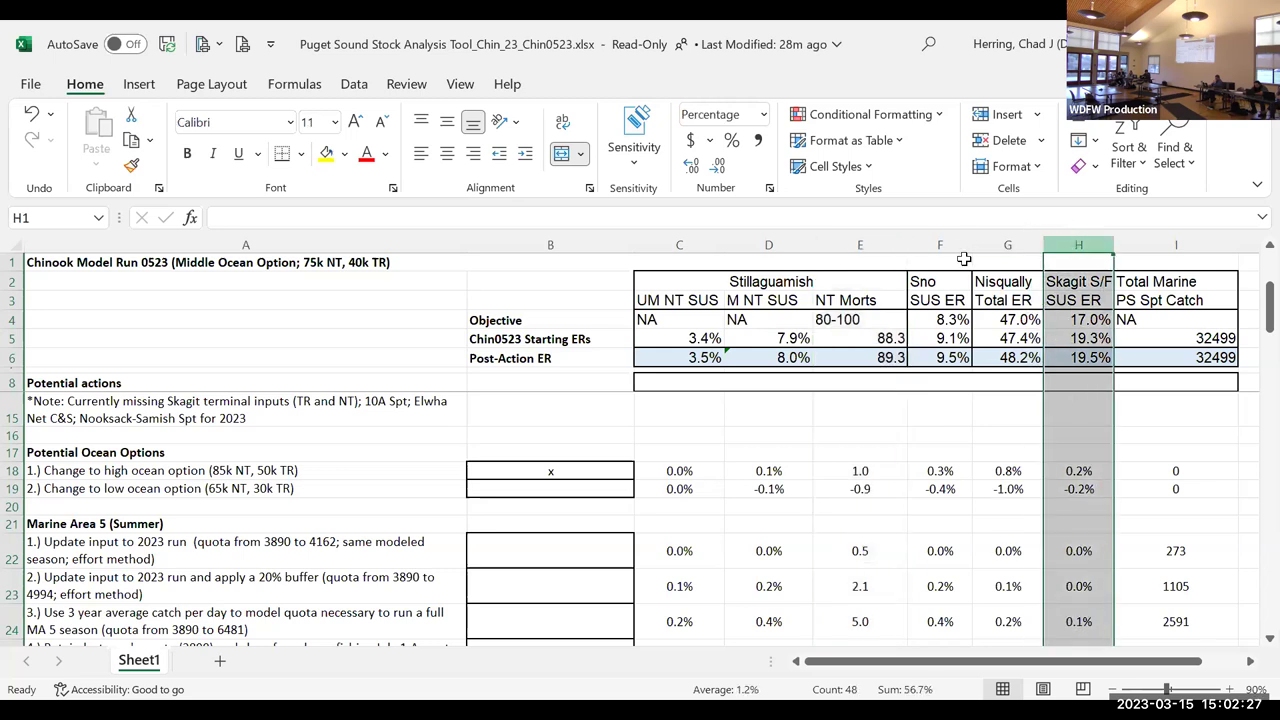
drag(924, 240, 1076, 244)
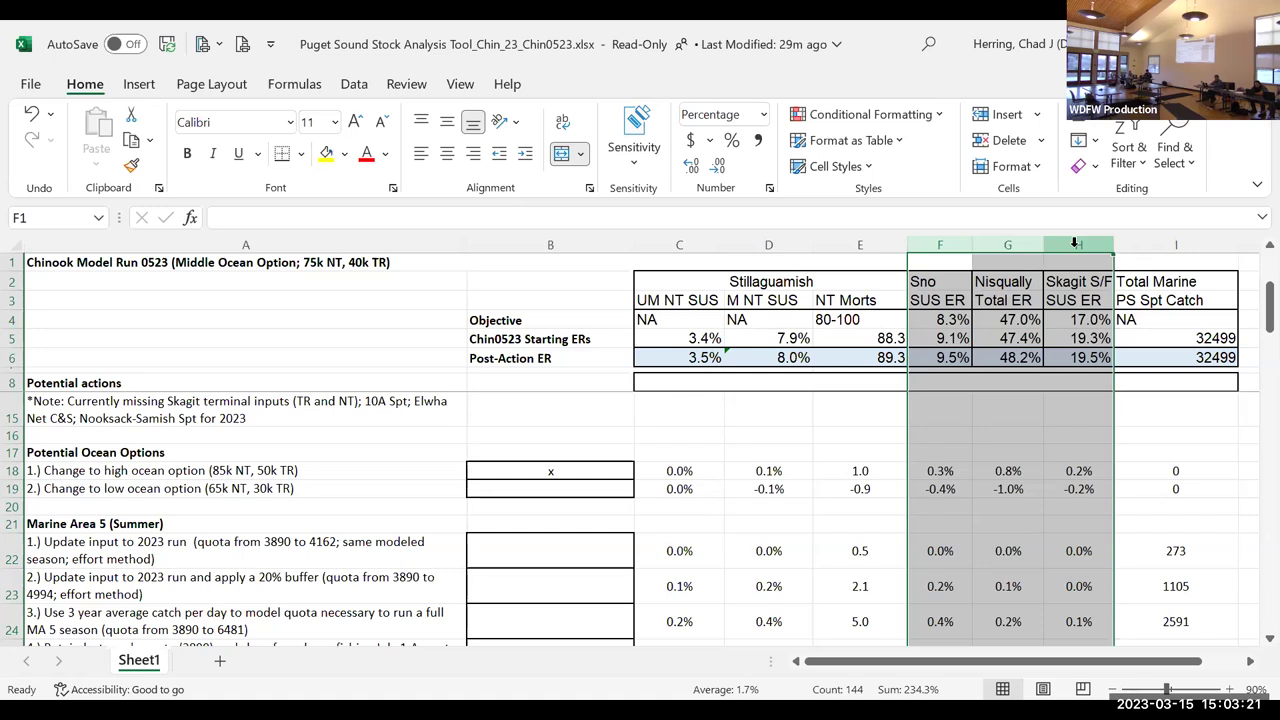
- Clear the x from the high ocean option
click(564, 469)
key(BackSpace)
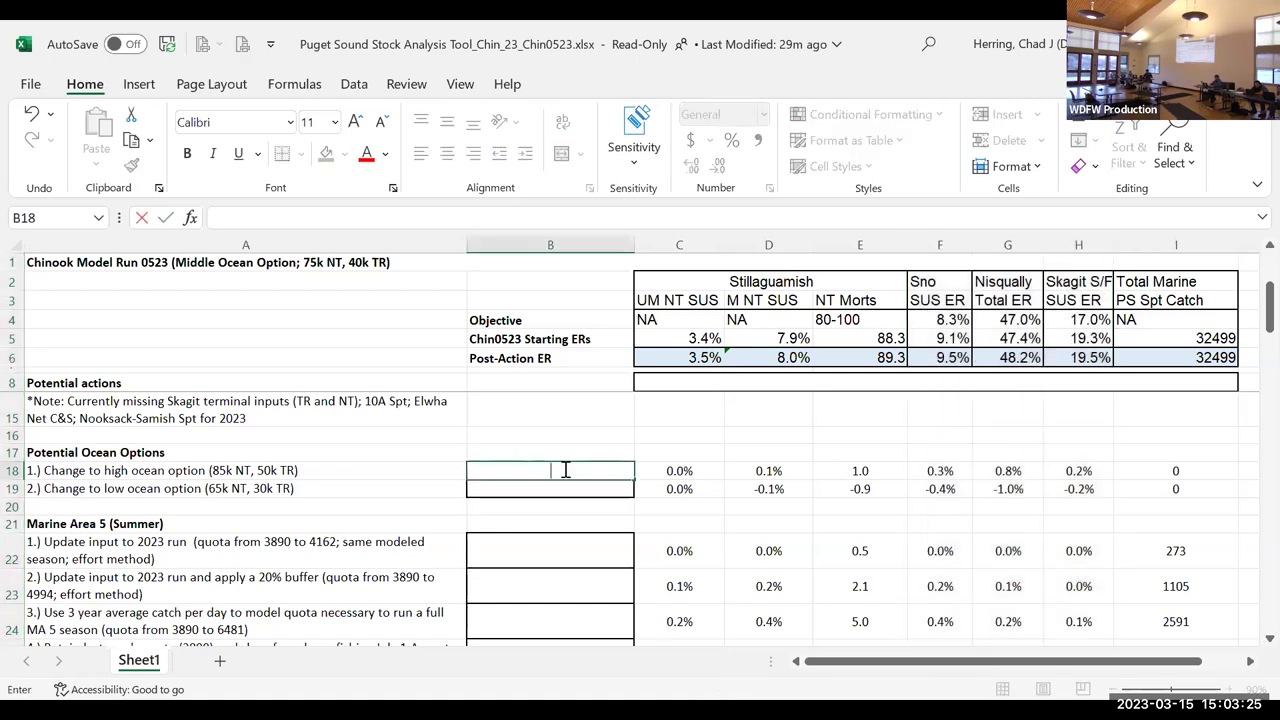
key(Up)
key(Up)
key(Up)
key(Up)
key(Up)
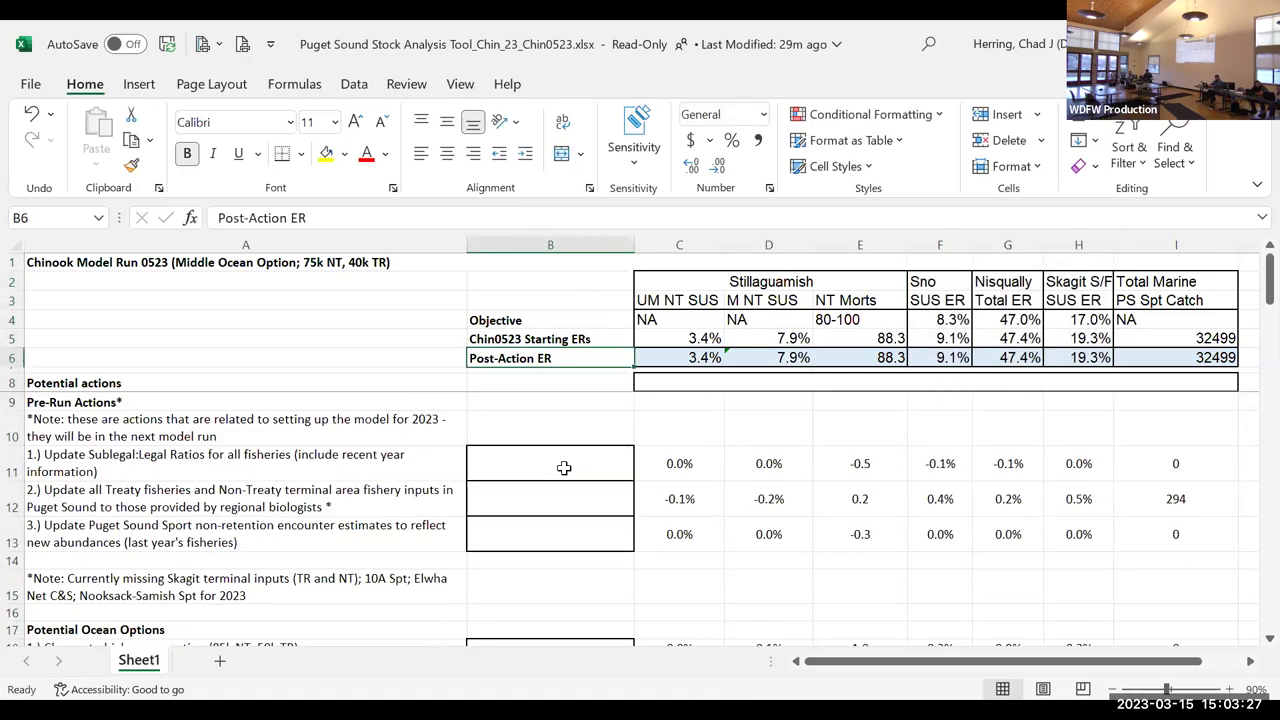
- Mark all three Pre-Run Actions with x in their selection cells
key(Down)
key(Down)
key(Down)
key(Down)
key(Up)
key(Up)
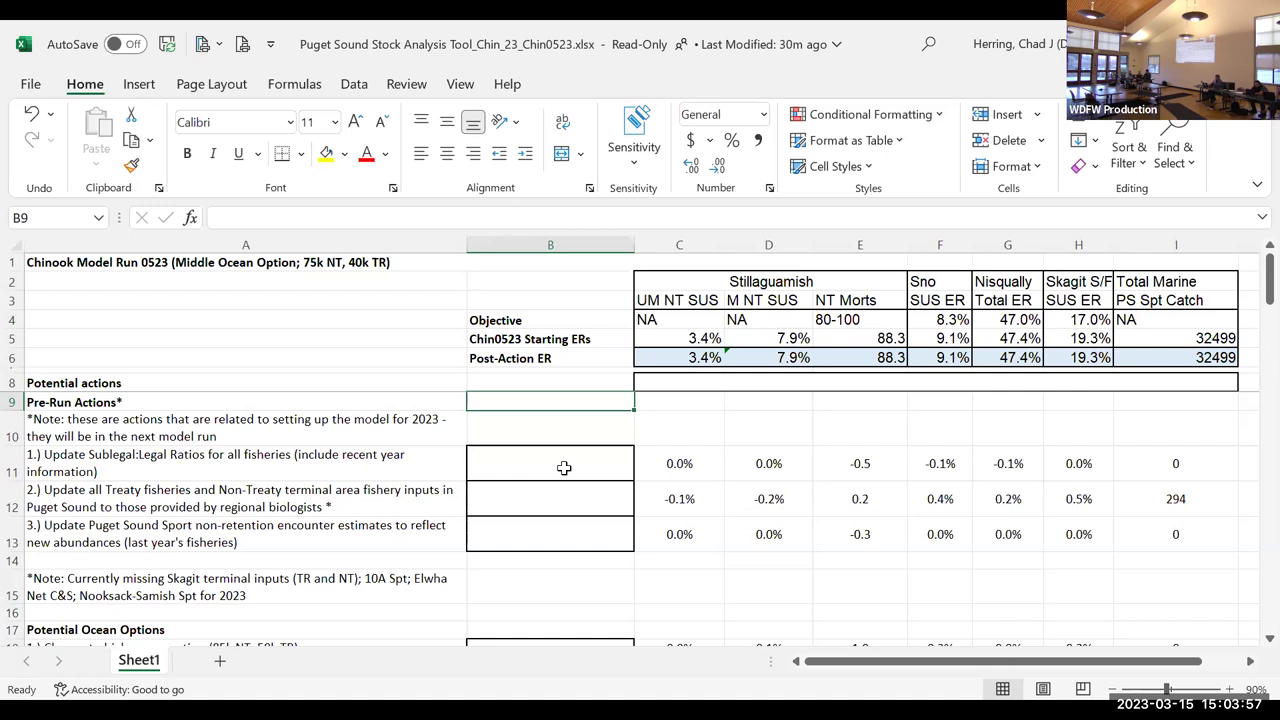
click(564, 468)
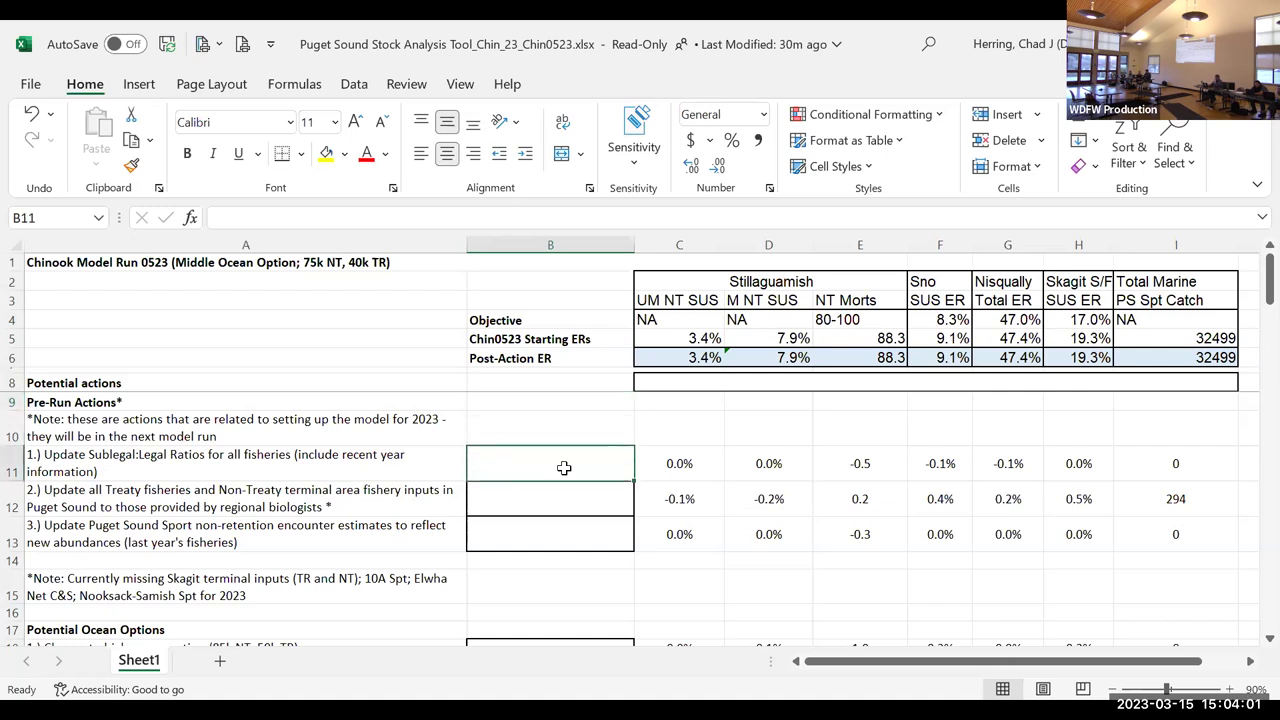
text(x)
key(Return)
key(Return)
text(x)
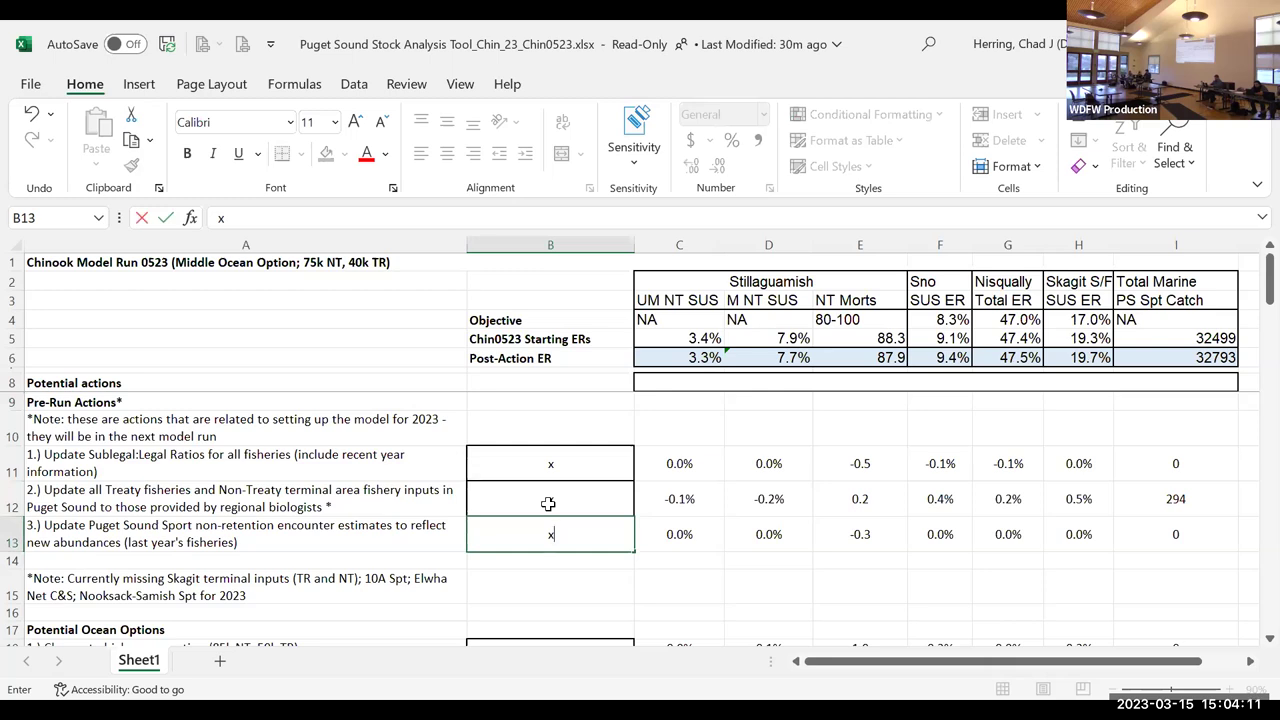
key(Down)
- Review the high and low Potential Ocean Options and their impacts on each stock
key(Down)
key(Down)
key(Down)
key(Down)
key(Down)
key(Down)
key(Down)
key(Down)
key(Down)
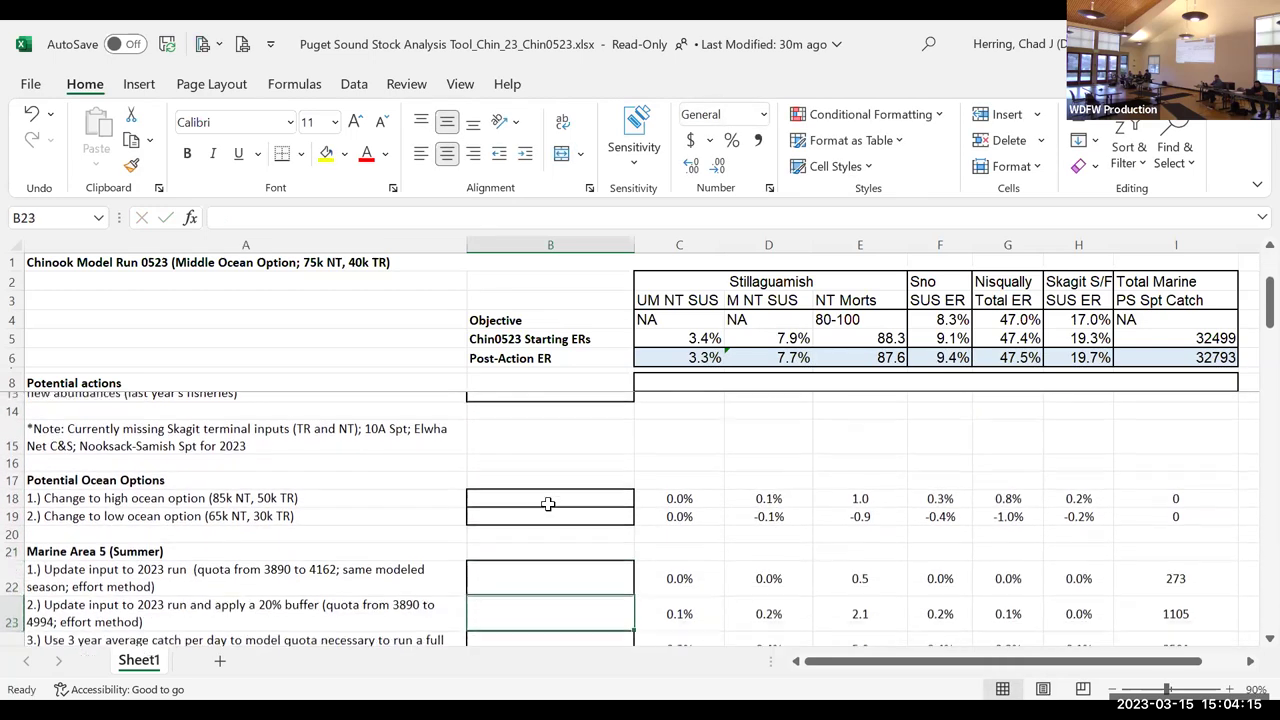
key(Up)
key(Up)
key(Up)
key(Up)
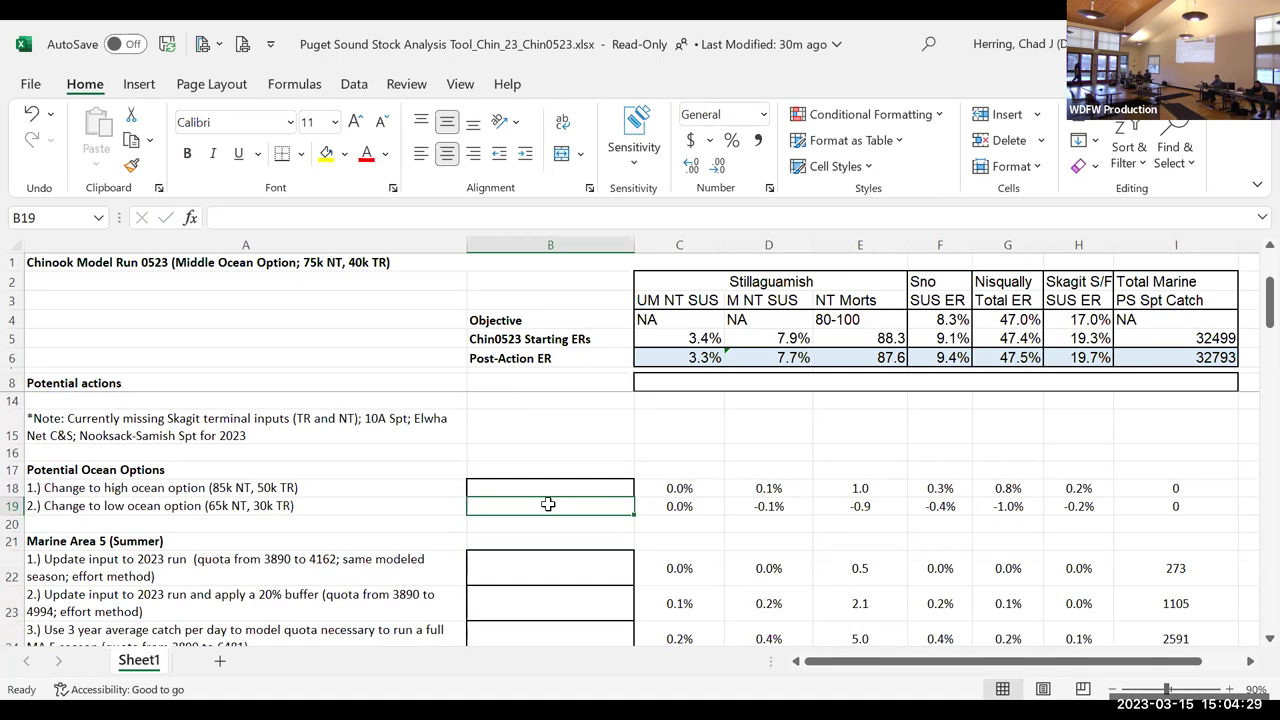
- Review the five Marine Area 5 (Summer) options with their quota changes and stock impacts
key(Down)
key(Down)
key(Down)
key(Down)
key(Down)
key(Down)
key(Down)
key(Down)
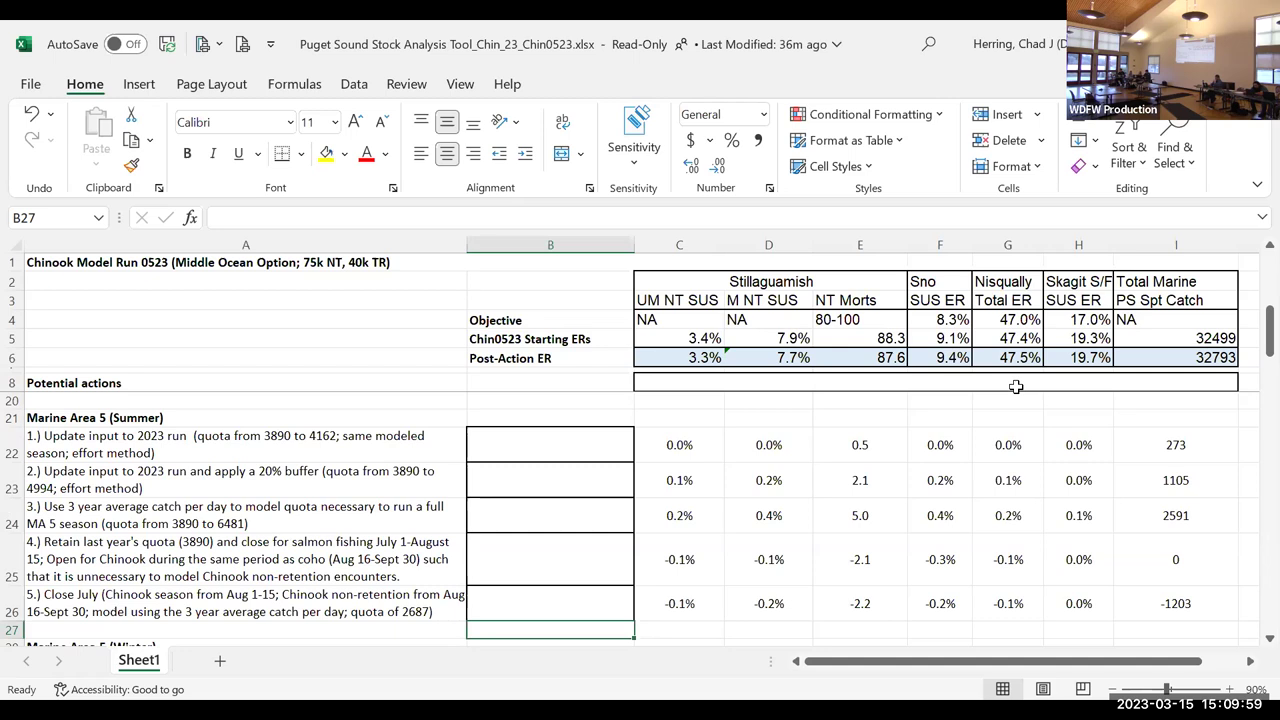
- Survey the remaining marine area actions, including the Area 7 winter non-selective April option, and return to Marine Area 5 (Summer)
drag(1268, 330, 1252, 348)
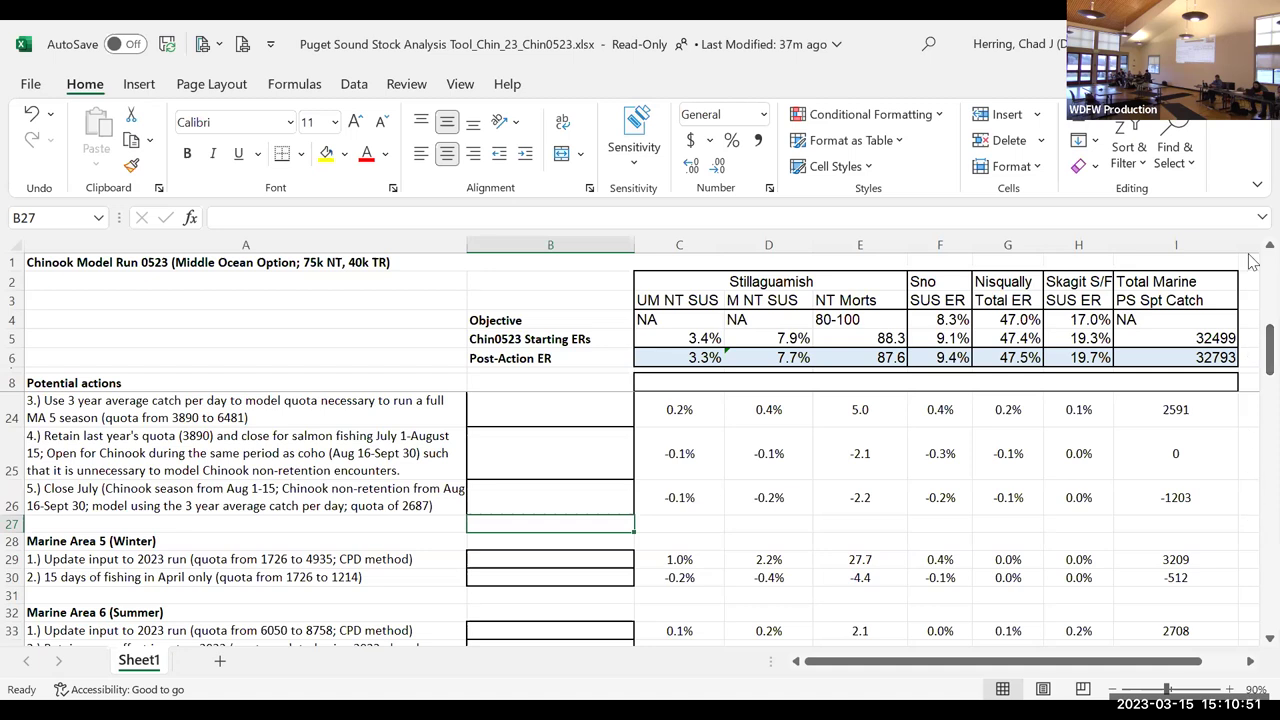
drag(1252, 368, 1252, 436)
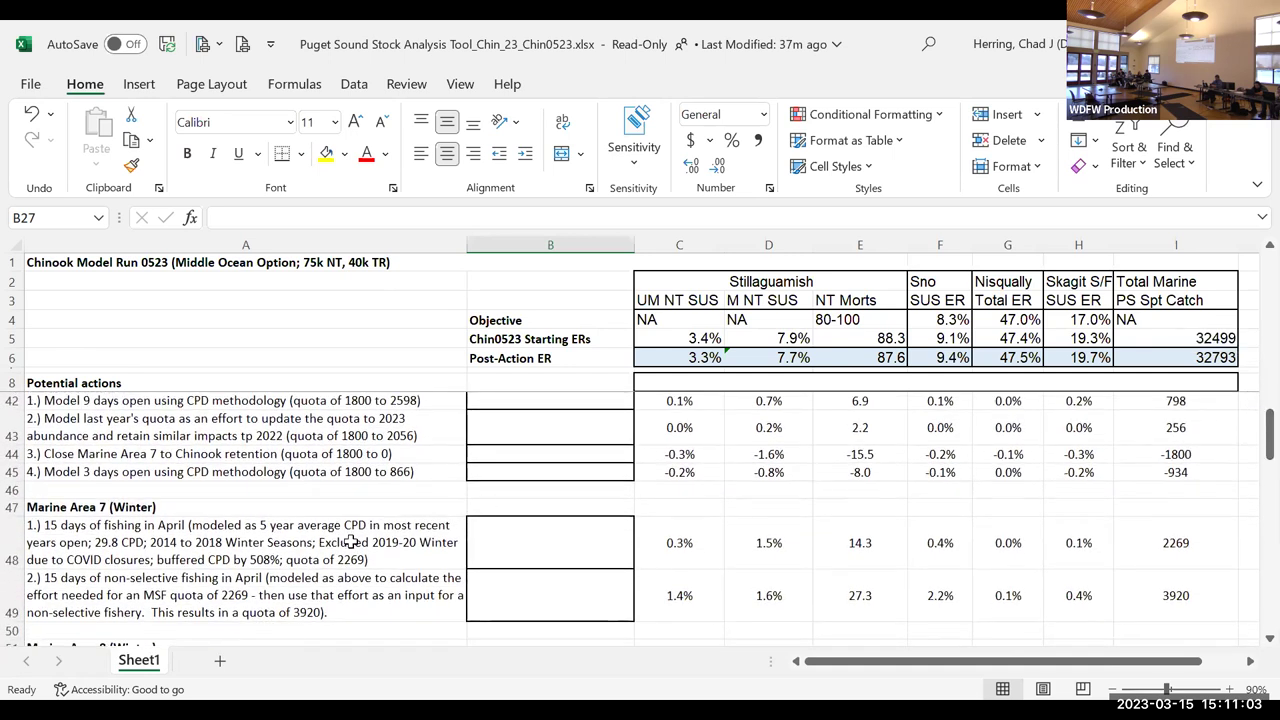
click(321, 593)
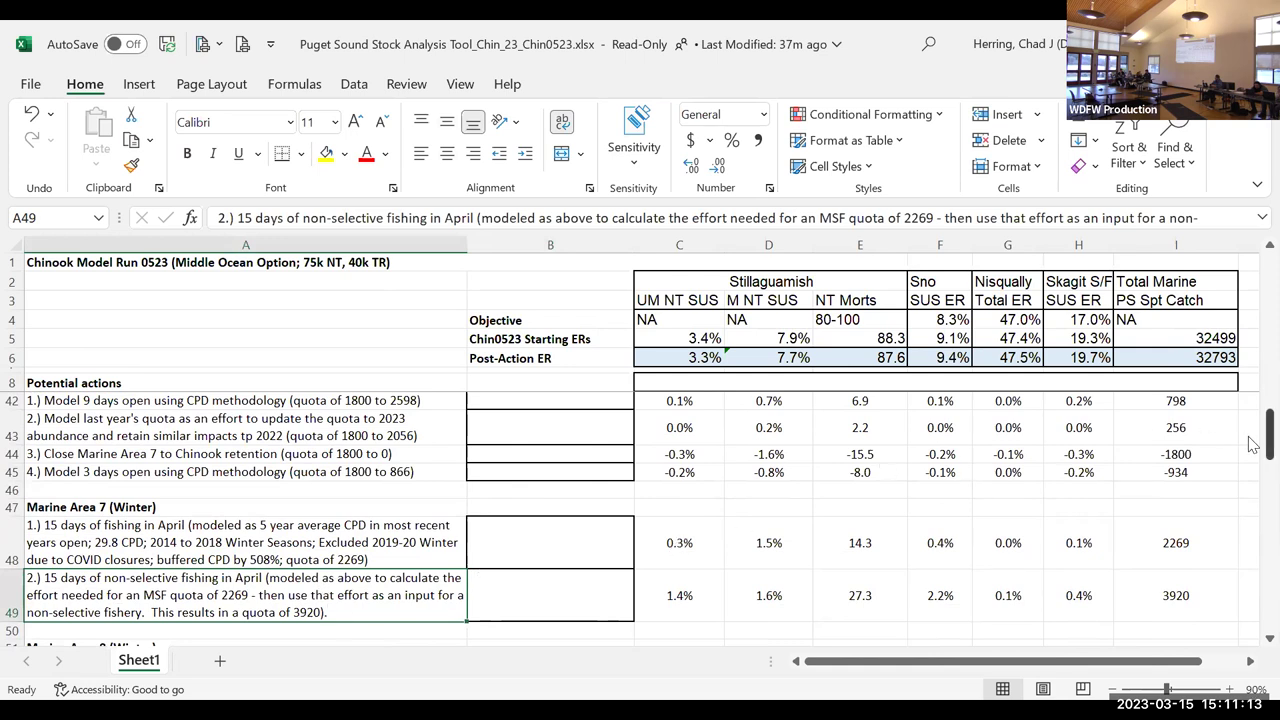
drag(1252, 444, 1252, 610)
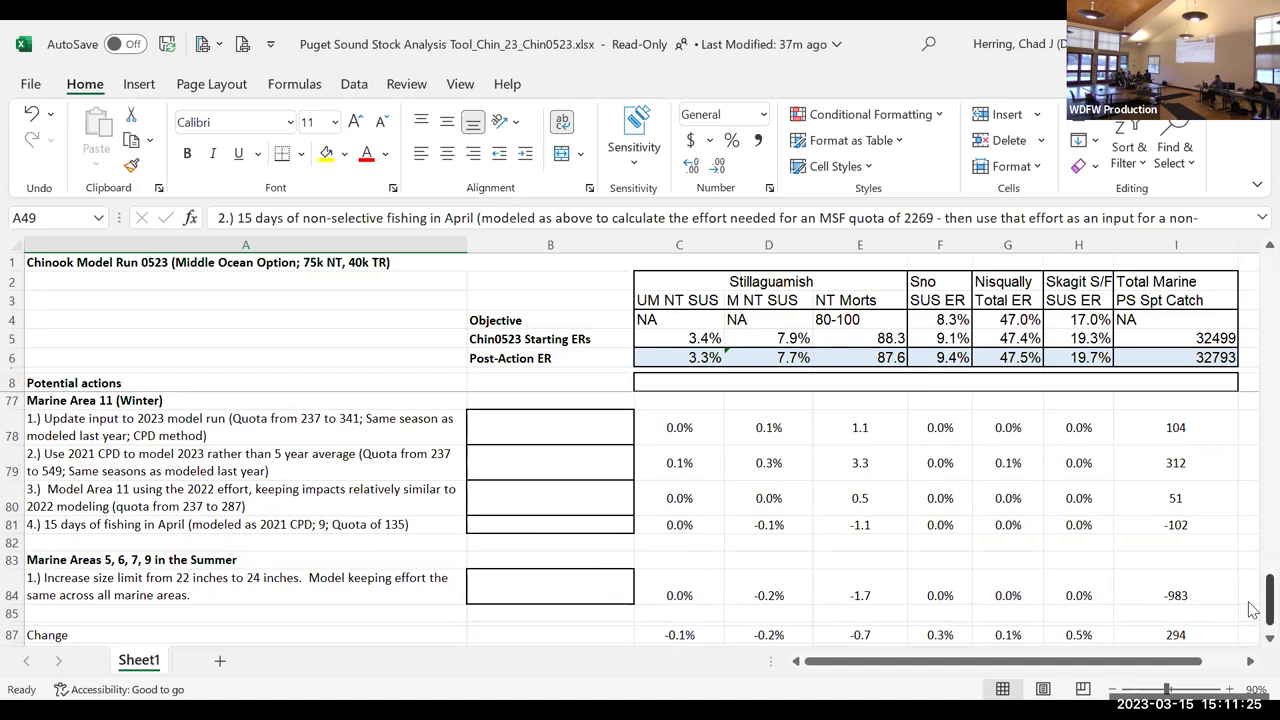
drag(1250, 604, 1250, 330)
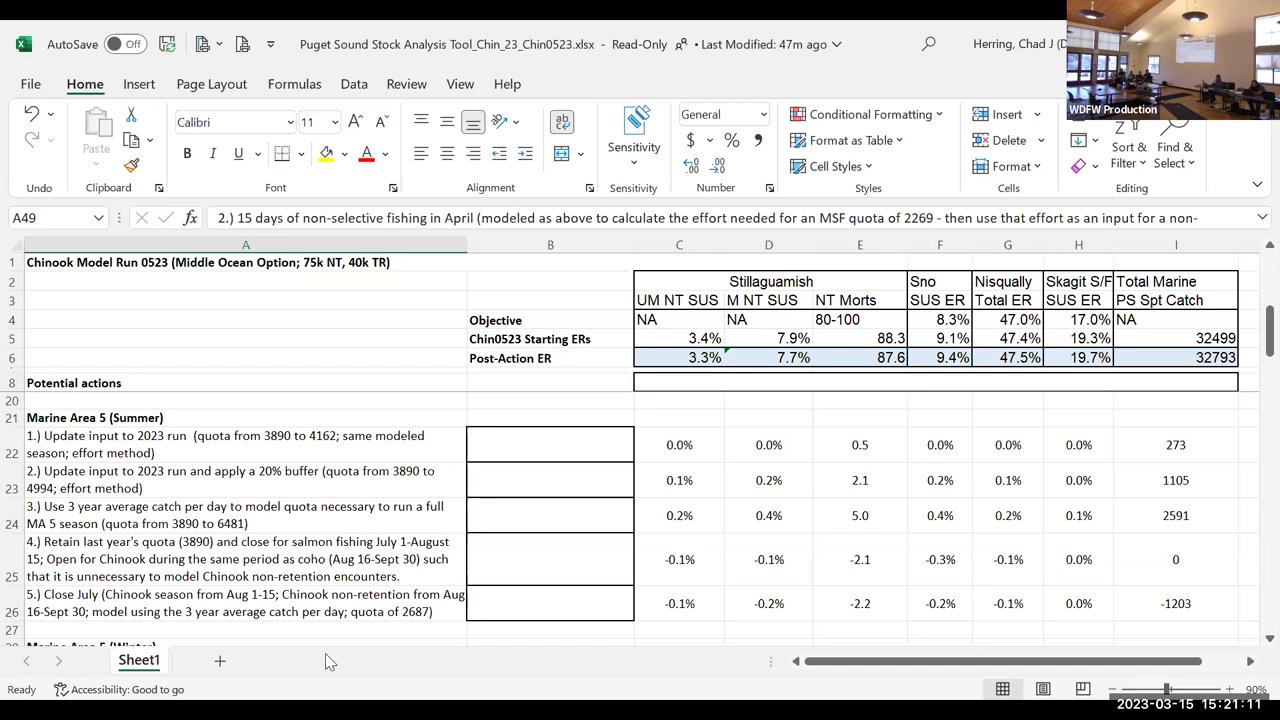
- Select Marine Area 5 (Summer) option 1, updating the quota from 3890 to 4162, by entering x in its selection cell
click(554, 445)
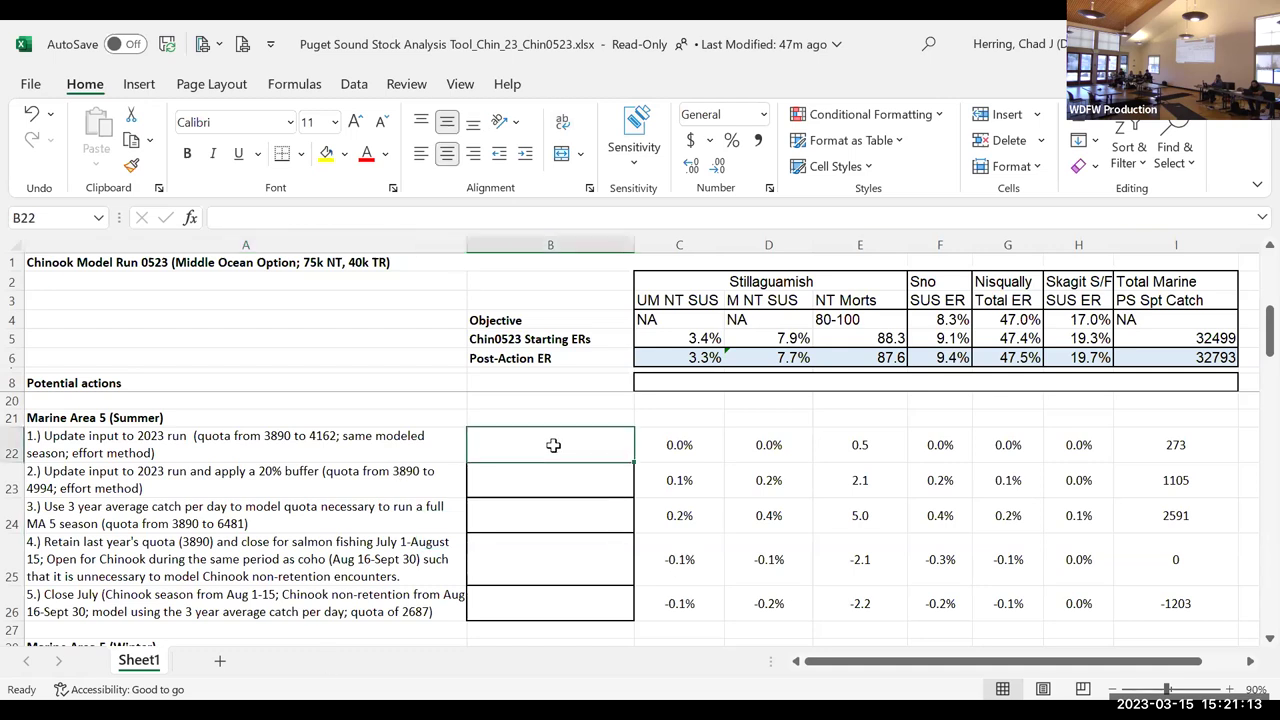
text(x)
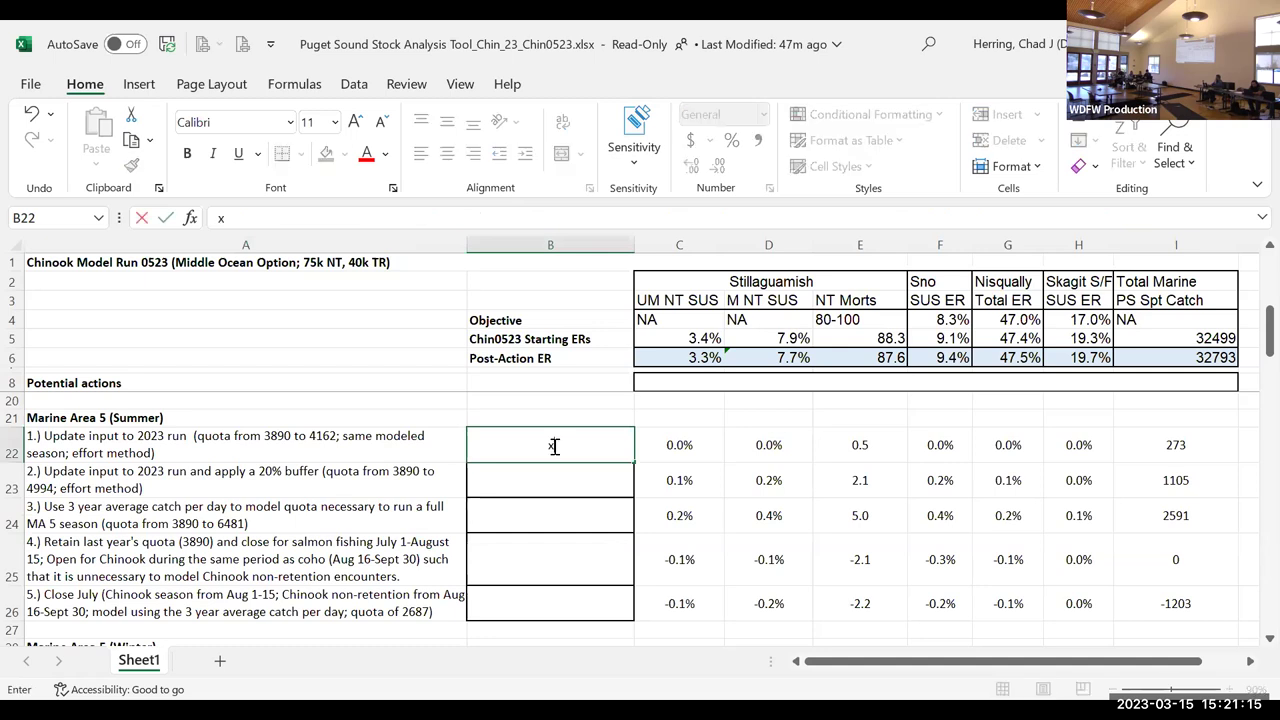
key(Return)
- Mark Marine Area 6 (Summer) option 2, retaining the same effort input as 2022, with x
key(Down)
key(Down)
key(Down)
key(Down)
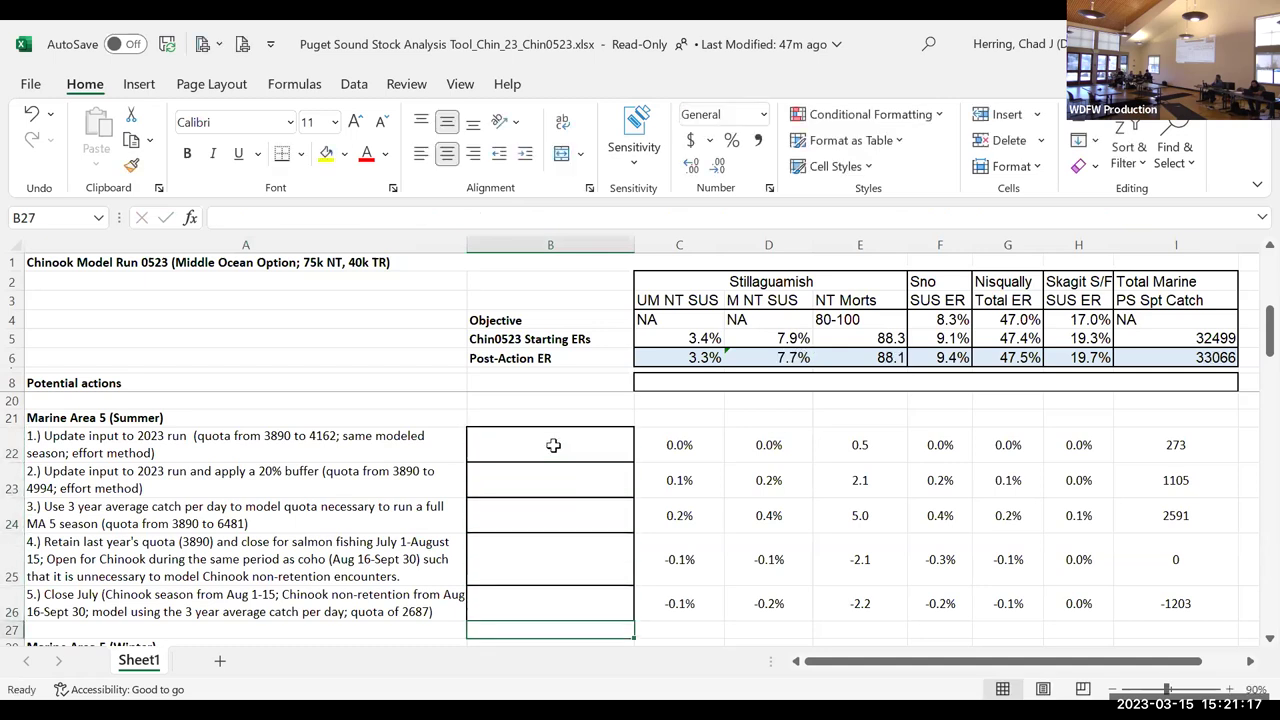
key(Down)
key(Down)
key(Down)
key(Down)
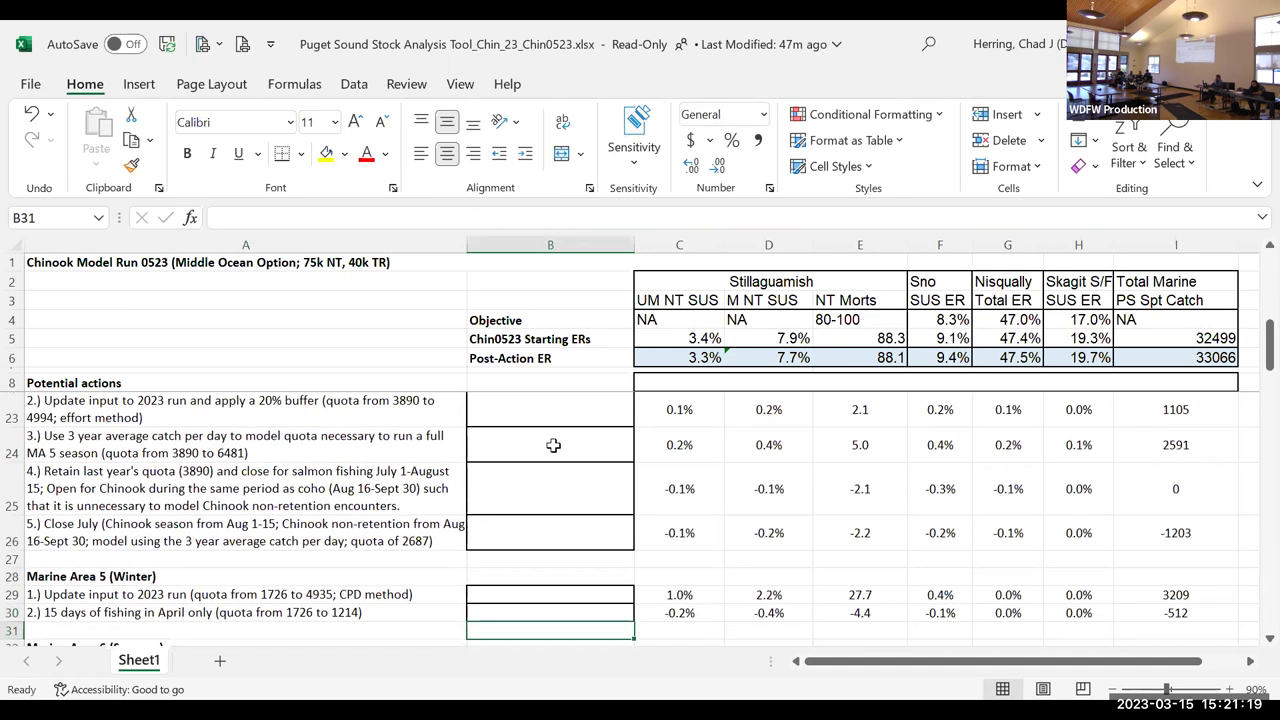
key(Up)
key(Up)
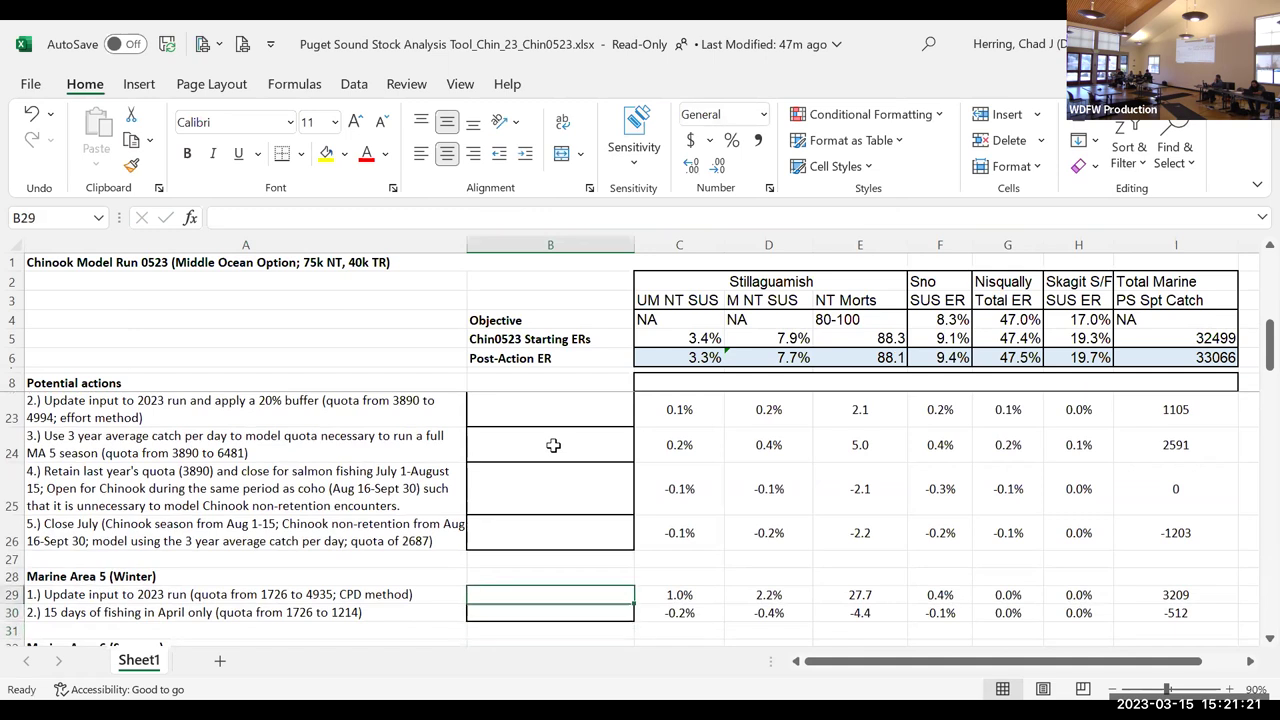
key(Down)
key(Down)
key(Down)
key(Down)
key(Down)
key(Down)
key(Down)
key(Down)
key(Down)
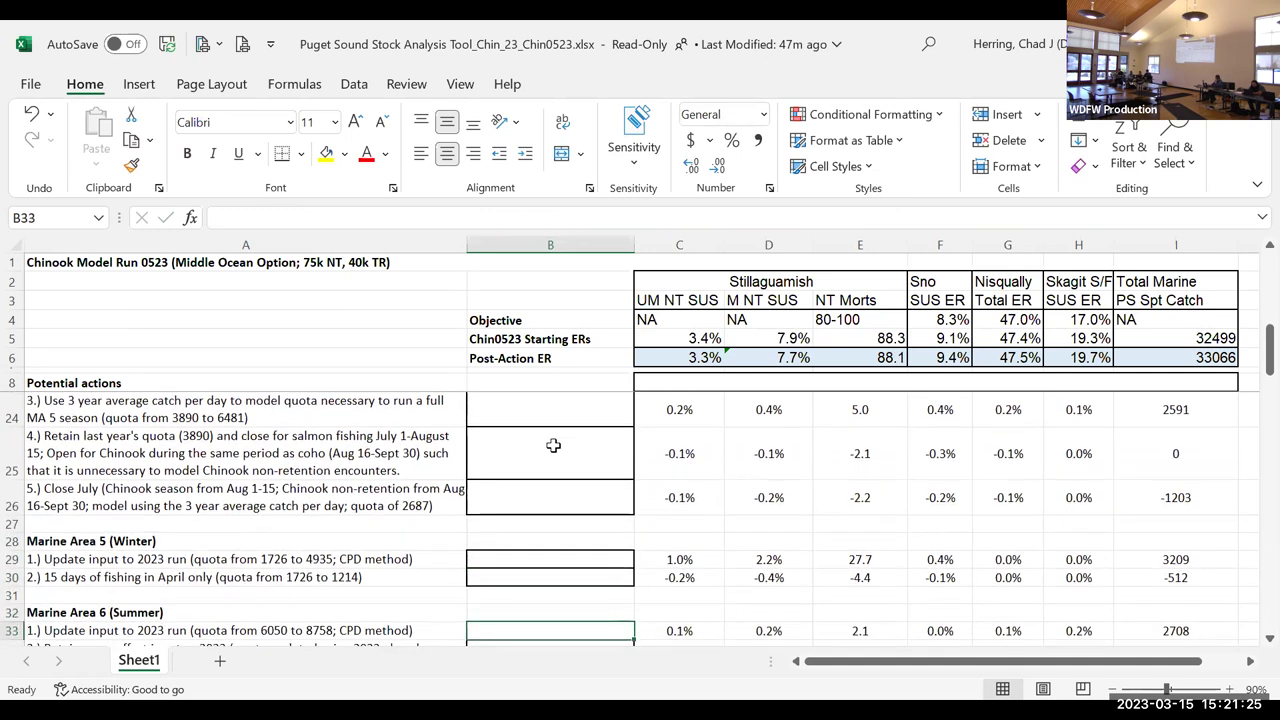
key(Down)
key(Up)
key(Up)
key(Up)
key(Up)
key(Up)
key(Up)
key(Up)
key(Down)
key(Down)
key(Down)
key(Down)
key(Down)
key(Down)
key(Down)
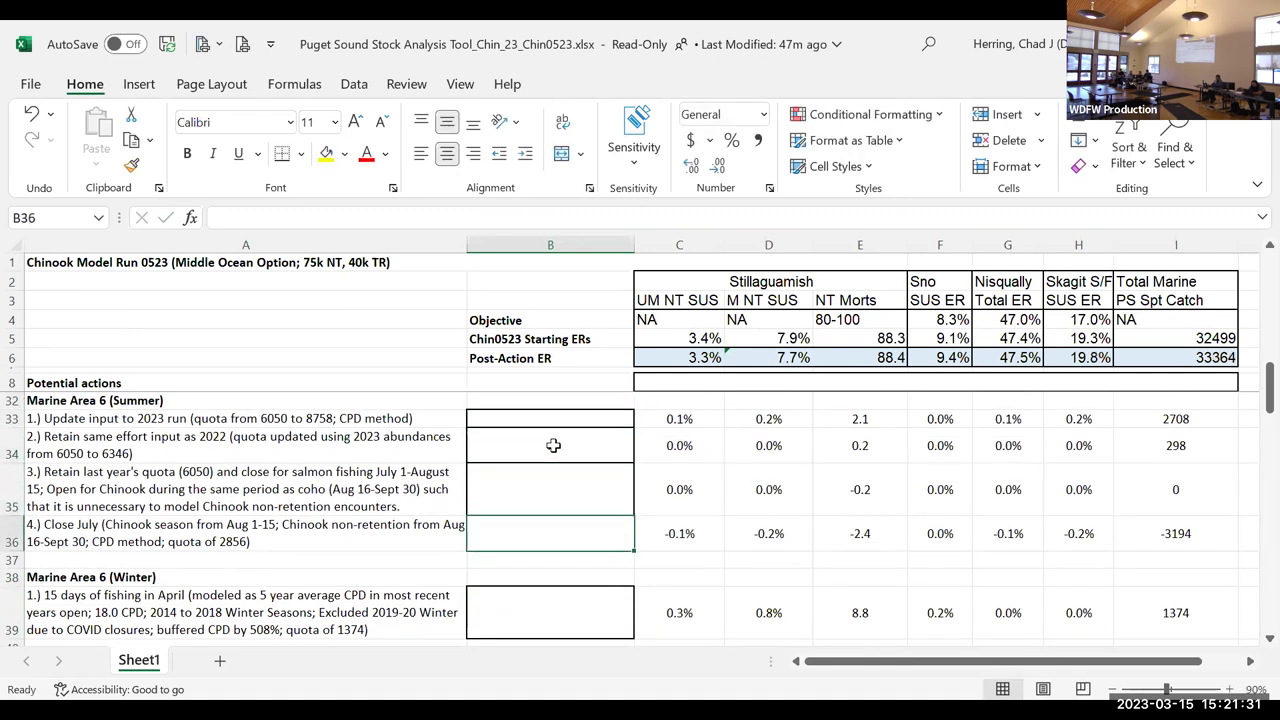
- Mark Marine Area 9 (Summer) option 2, modeled using the 2022 effort with a quota from 4700 to 4890, with x
key(Down)
key(Down)
key(Down)
key(Down)
key(Down)
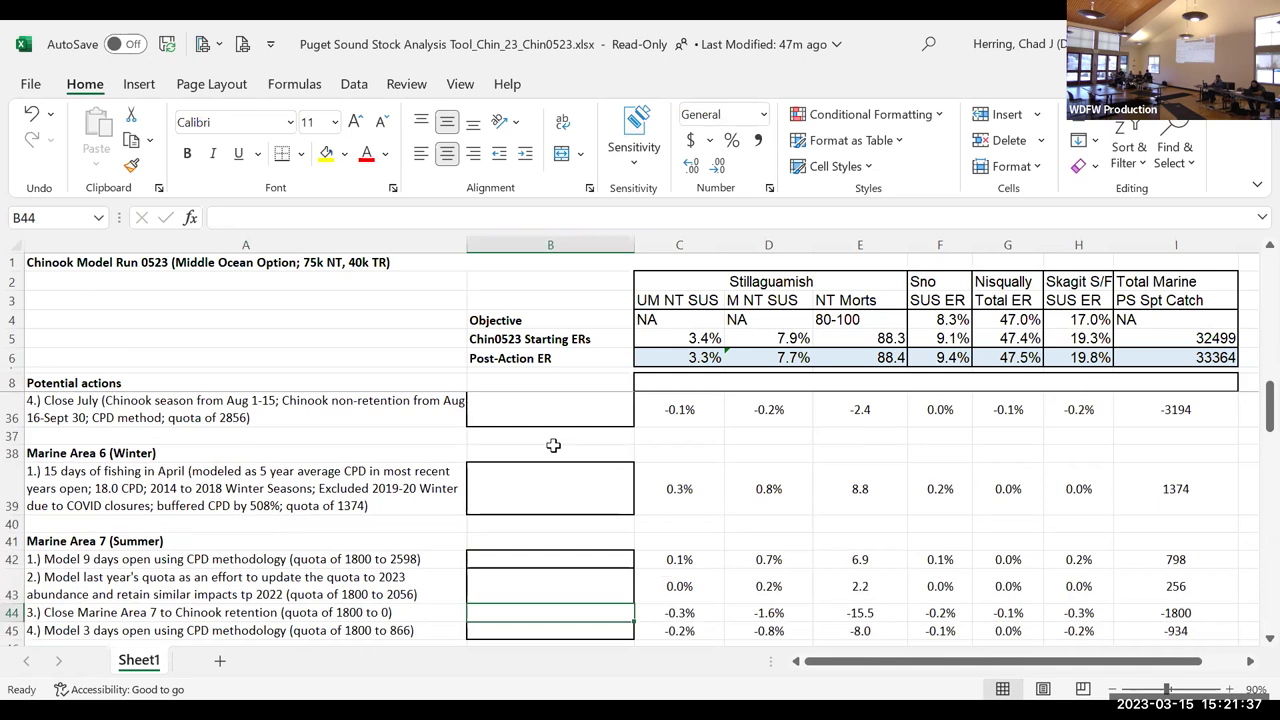
key(Down)
key(Down)
key(Down)
key(Down)
key(Down)
key(Down)
key(Down)
key(Down)
key(Down)
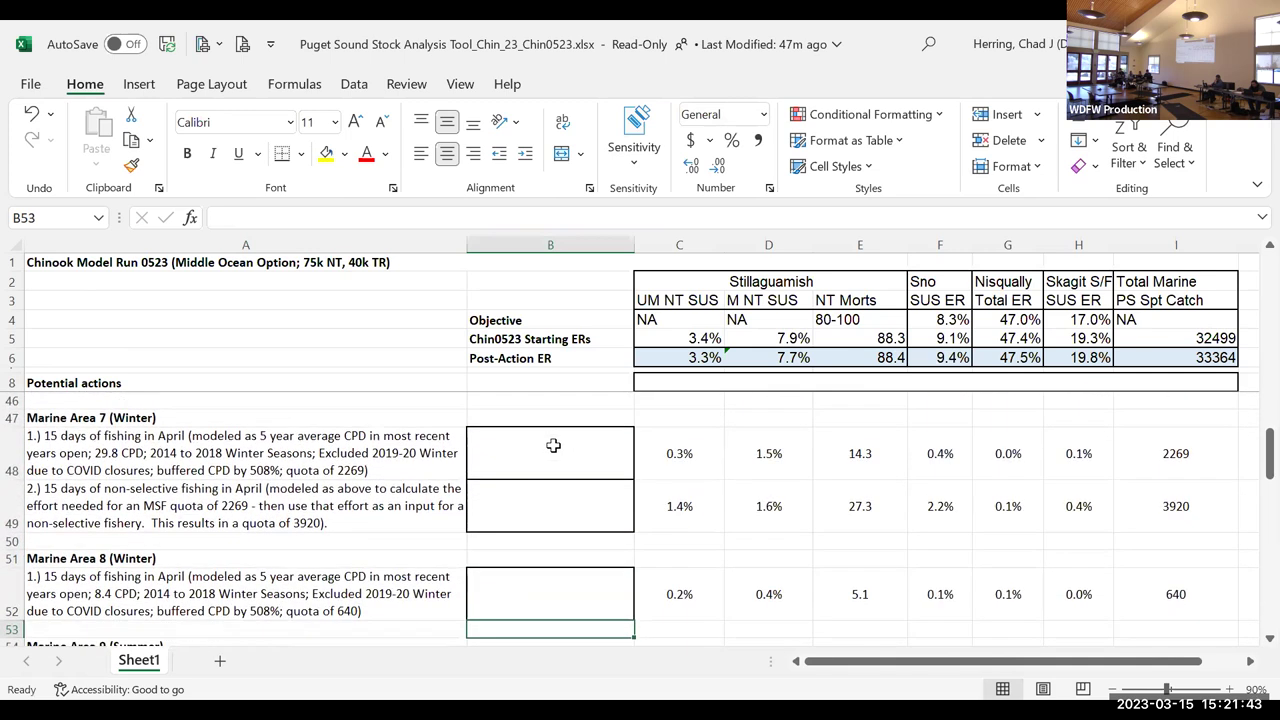
key(Down)
key(Down)
key(Down)
key(Down)
key(Down)
key(Down)
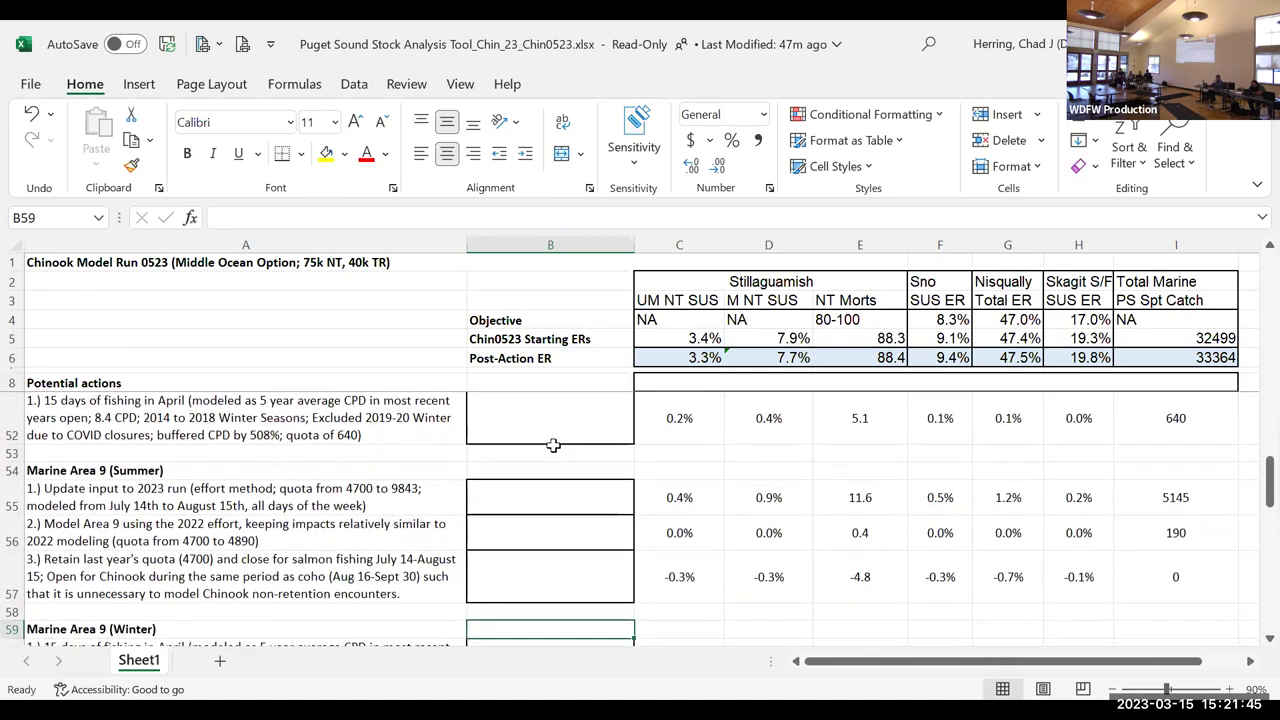
key(Up)
key(Up)
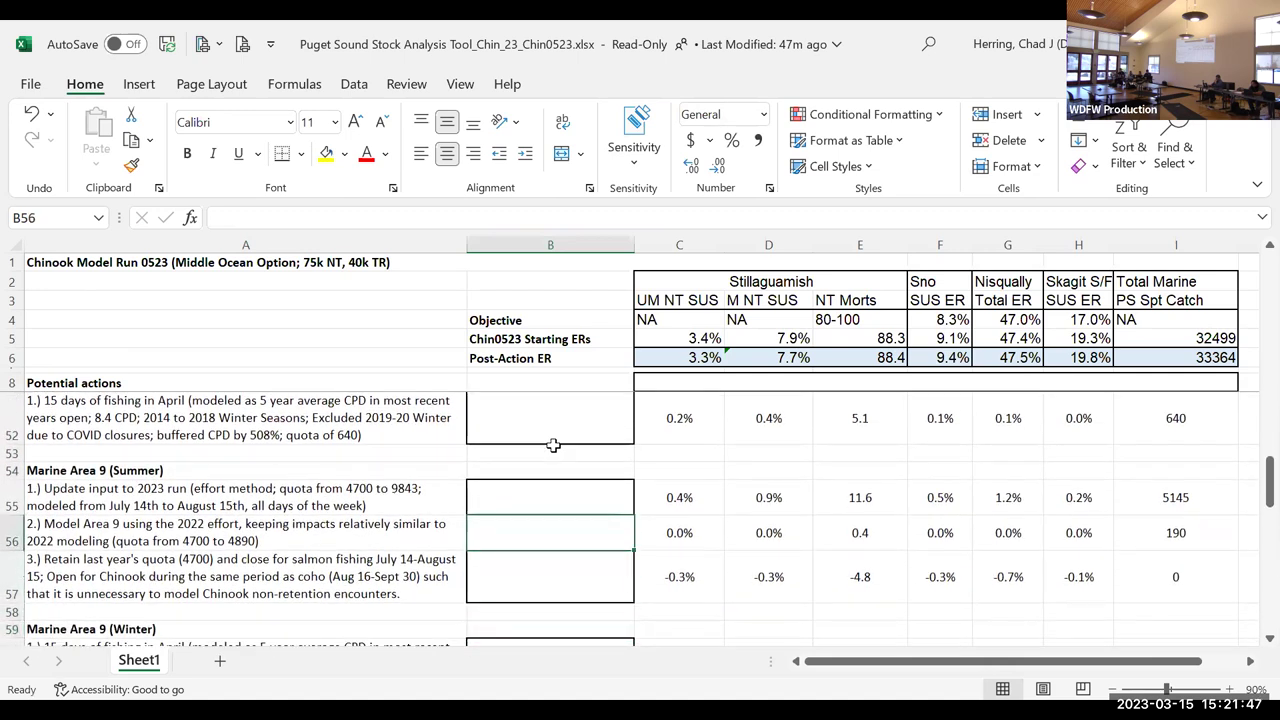
text(x)
key(Escape)
- Mark Marine Area 10 (Summer) option 1, updating the quota from 3966 to 3994, with x
key(Down)
key(Down)
key(Down)
key(Down)
key(Down)
key(Down)
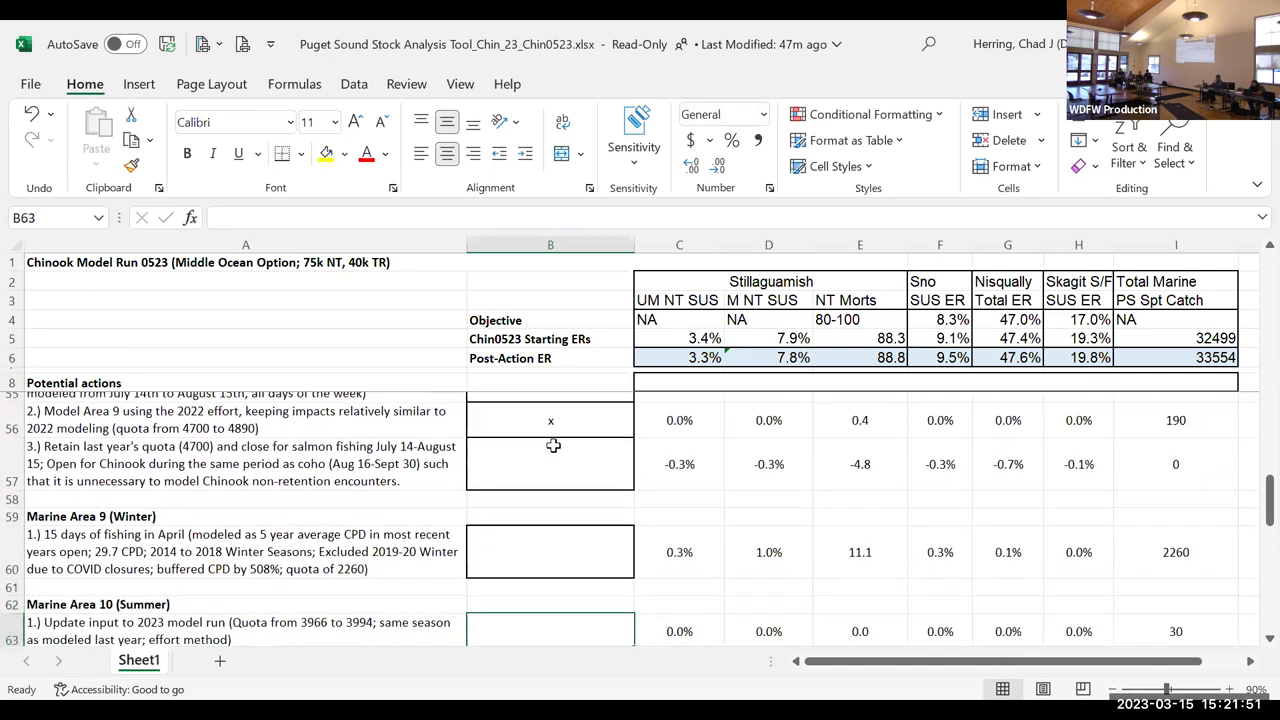
text(x)
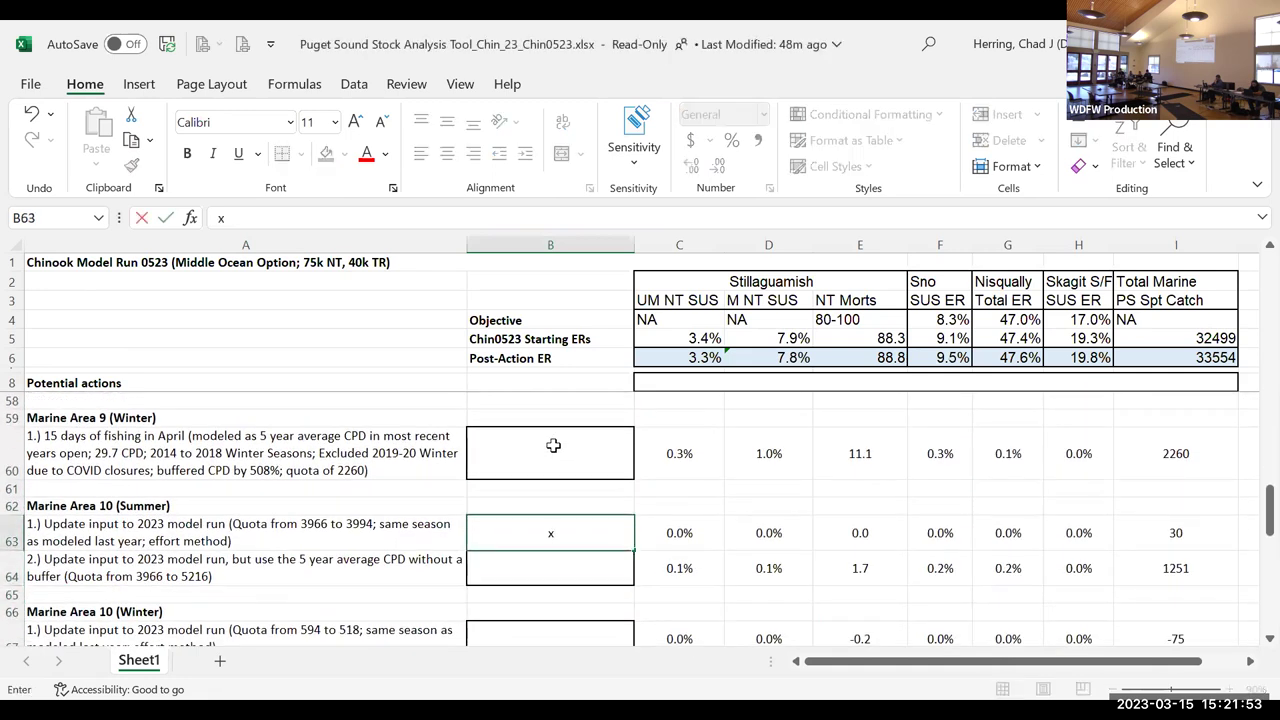
key(Return)
- Mark Marine Area 11 (Summer) option 1, updating the June quota from 580 to 627, with x
key(Down)
key(Down)
key(Down)
key(Down)
key(Down)
key(Down)
key(Down)
key(Down)
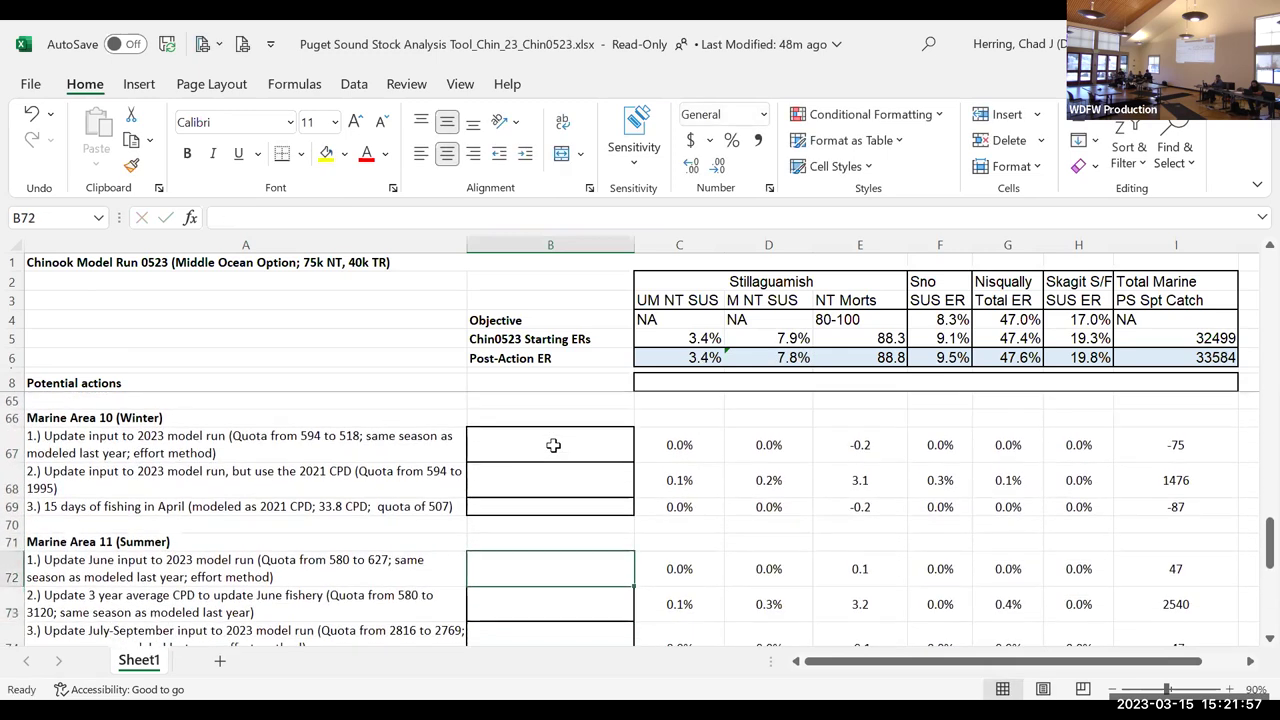
text(x)
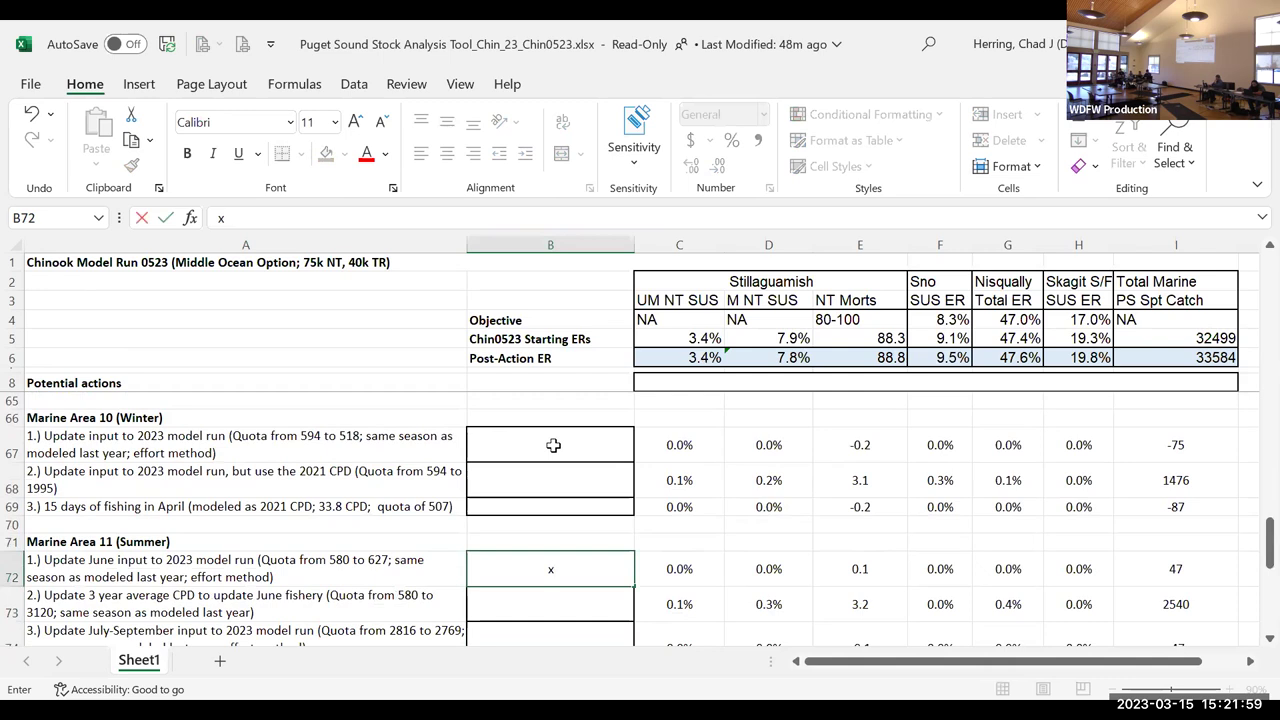
key(Return)
- Mark Marine Area 11 (Summer) option 3, updating the July-September quota from 2816 to 2769, with x
key(Down)
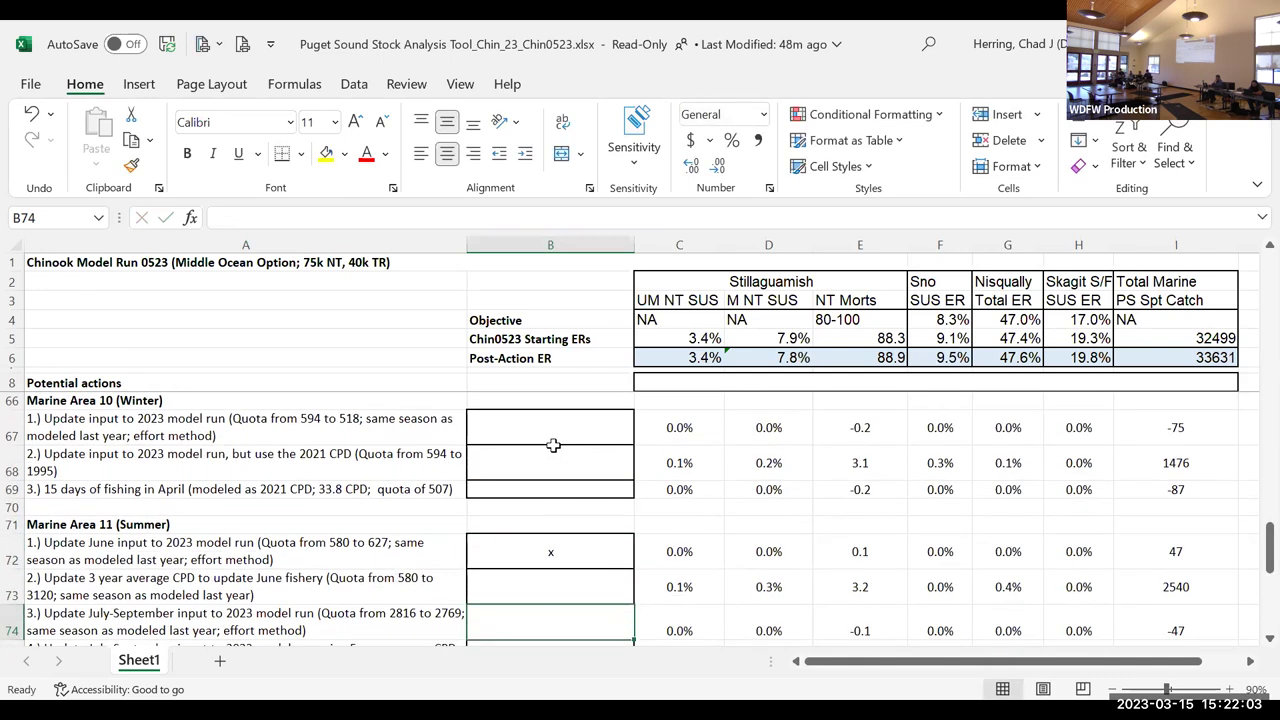
text(x)
key(Return)
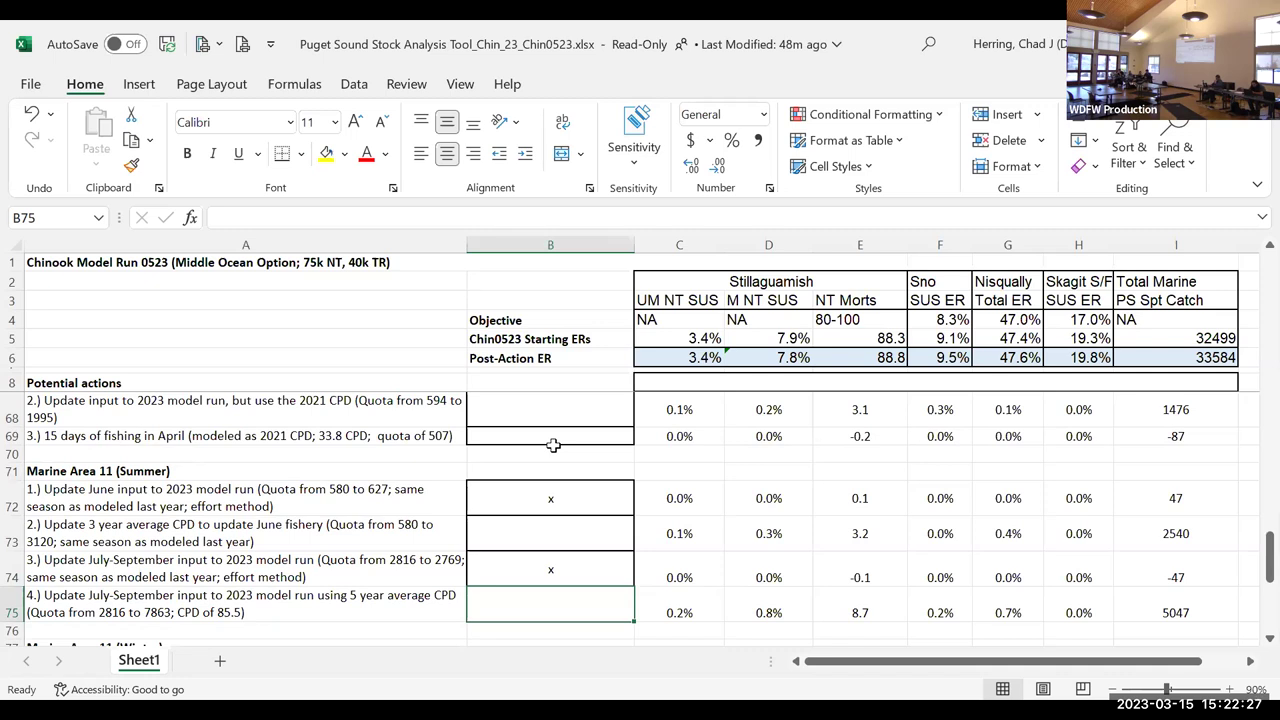
- Mark Marine Area 11 (Winter) option 3, modeled using the 2022 effort with a quota from 237 to 287, with x
key(Down)
key(Down)
key(Down)
key(Down)
key(Down)
key(Down)
key(Up)
text(x)
- Review the marked actions from Marine Area 11 (Winter) back to Marine Area 5 (Summer) against the Post-Action ER row
key(Up)
key(Up)
key(Up)
key(Up)
key(Up)
key(Up)
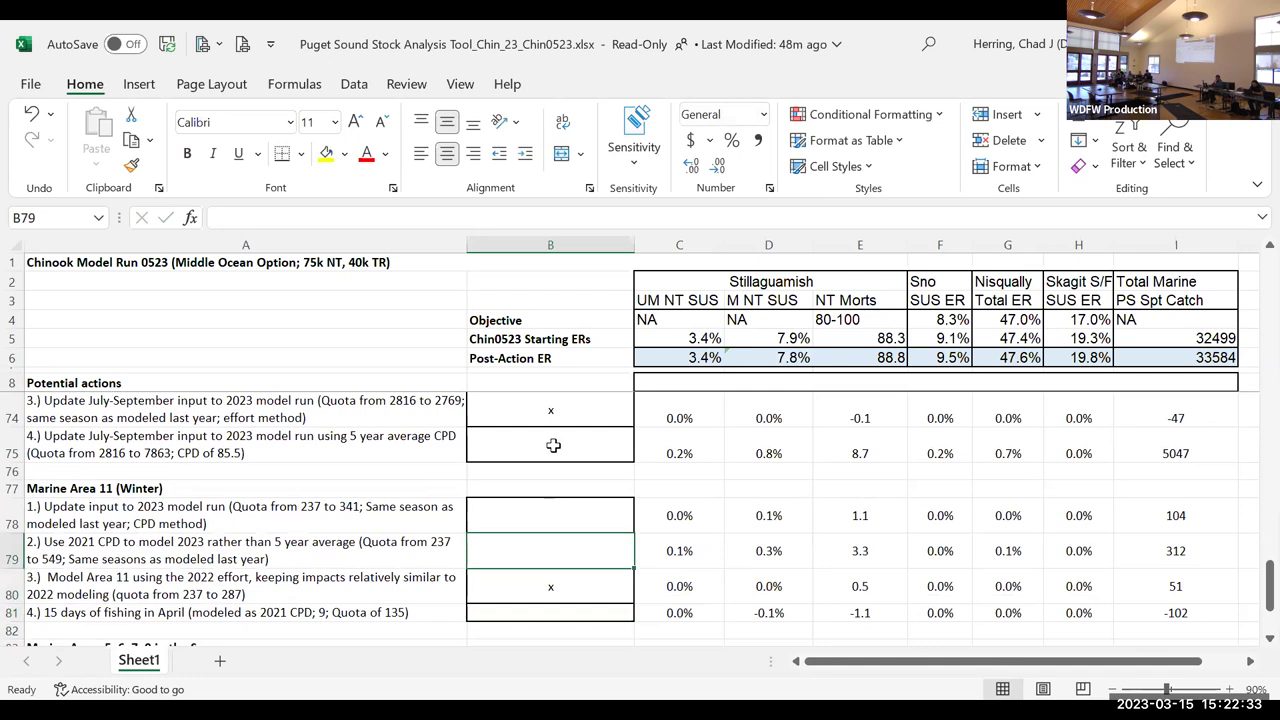
key(Up)
key(Up)
key(Up)
key(Up)
key(Up)
key(Up)
key(Up)
key(Up)
key(Up)
key(Up)
key(Up)
key(Up)
key(Up)
key(Up)
key(Up)
key(Up)
key(Up)
key(Up)
key(Up)
key(Up)
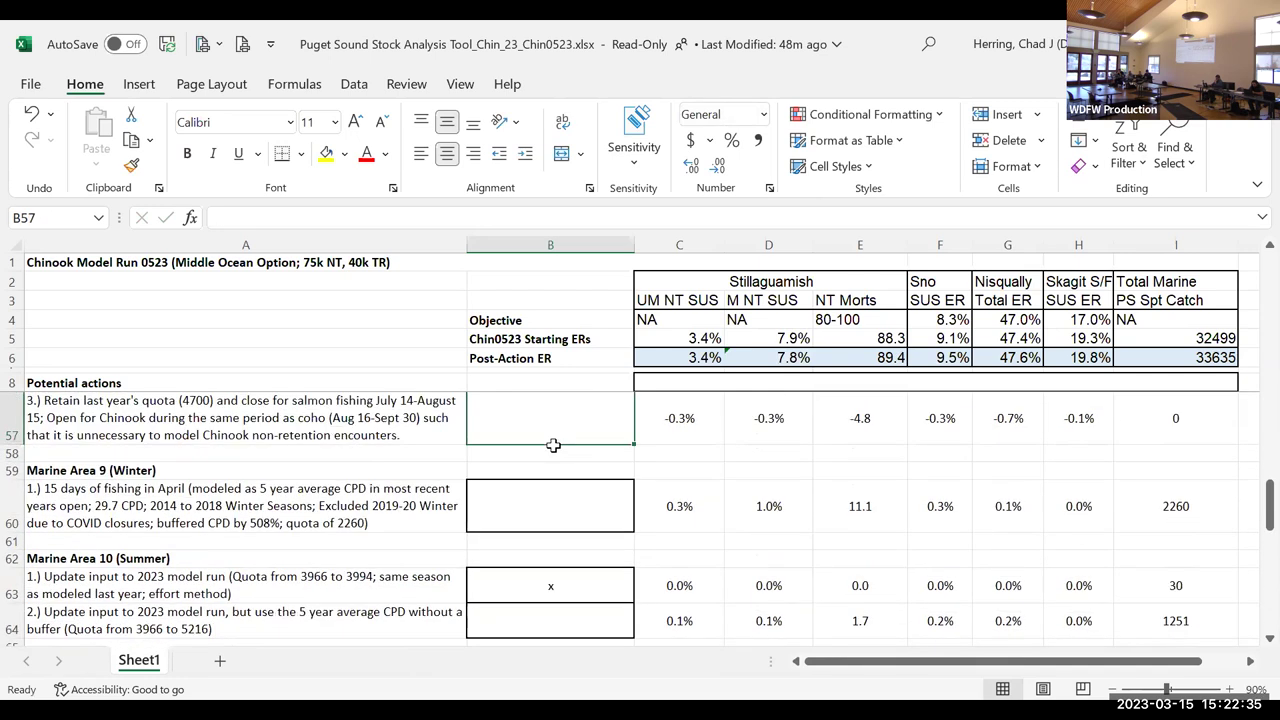
key(Up)
key(Up)
key(Up)
key(Up)
key(Up)
key(Up)
key(Up)
key(Up)
key(Up)
key(Up)
key(Up)
key(Up)
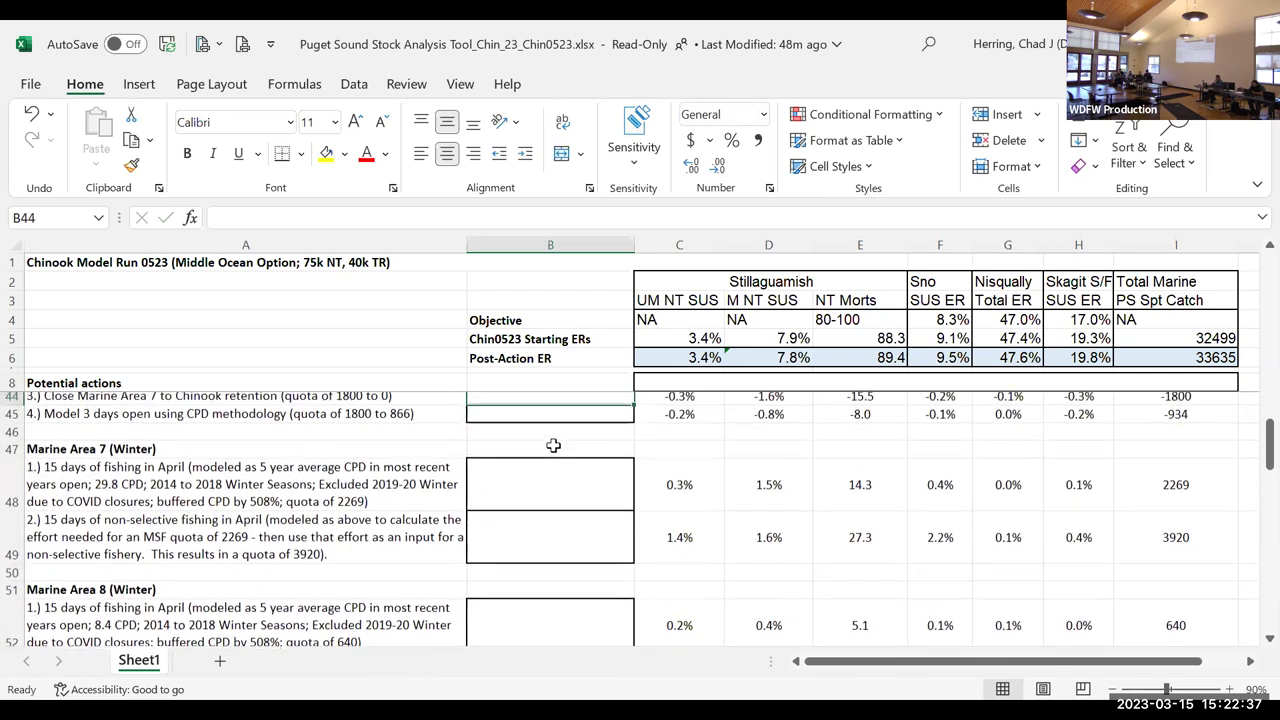
key(Up)
key(Up)
key(Up)
key(Up)
key(Up)
key(Up)
key(Up)
key(Up)
key(Up)
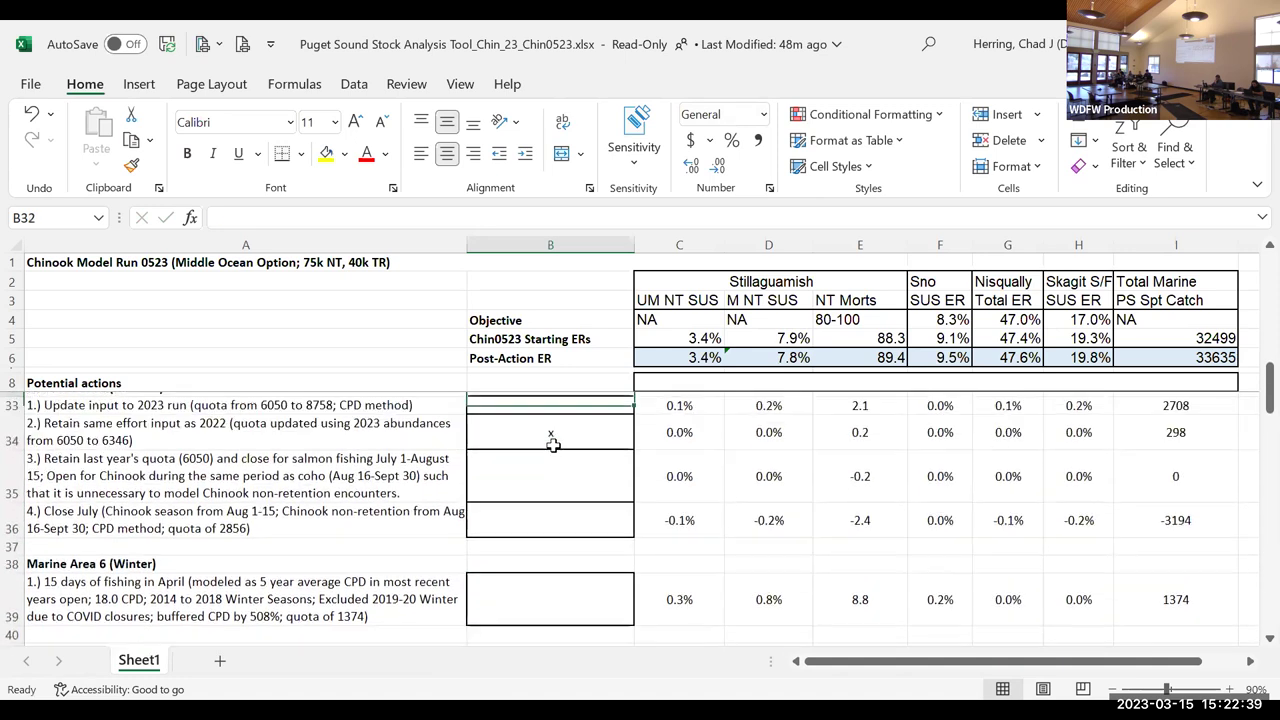
key(Up)
key(Up)
key(Up)
key(Up)
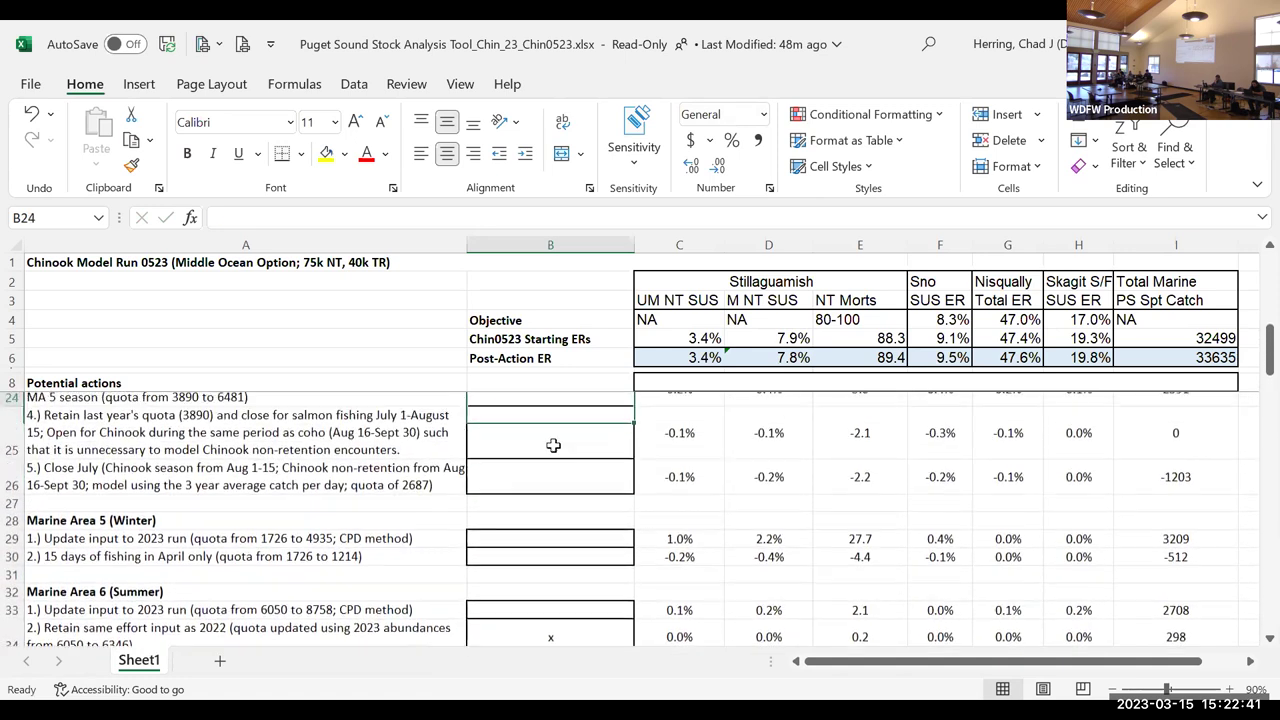
- Check the Post-Action Stillaguamish NT Morts and the mortality impacts of the Potential Ocean Options and Marine Area 5 (Summer) options
click(876, 358)
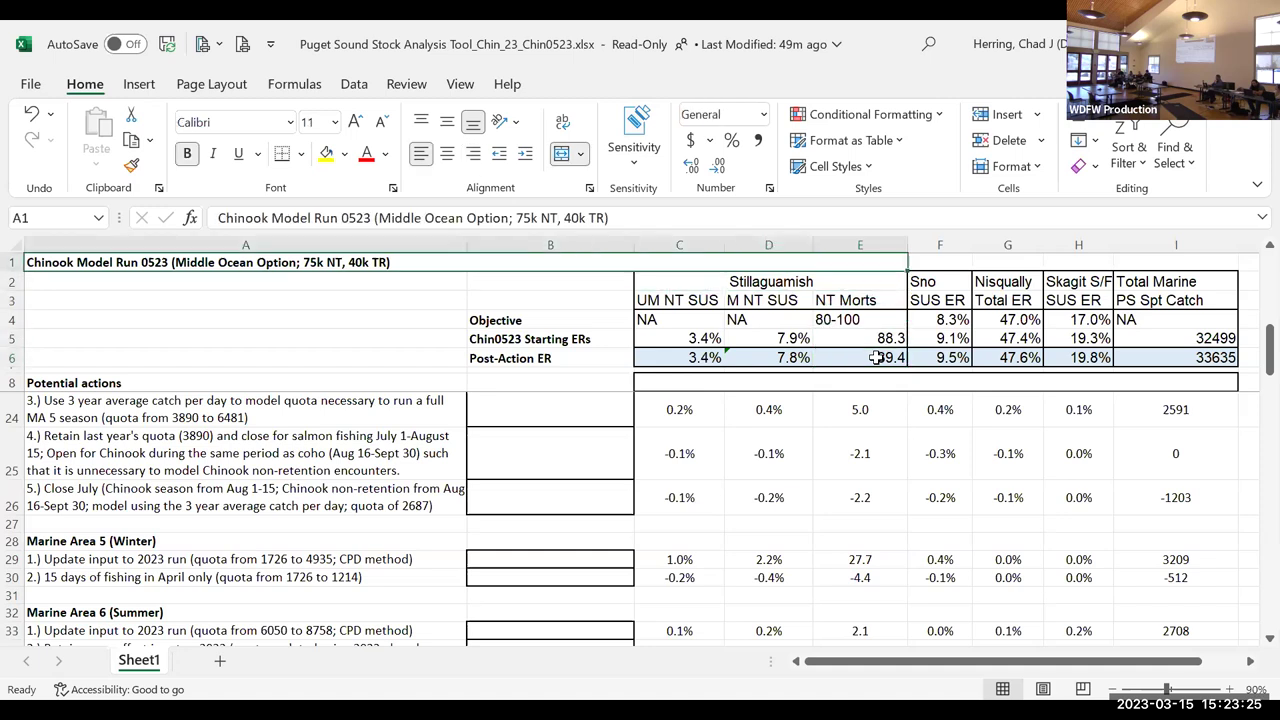
key(Down)
key(Down)
key(Down)
key(Down)
key(Down)
key(Down)
key(Down)
key(Down)
key(Down)
key(Down)
key(Down)
key(Down)
key(Down)
key(Down)
key(Down)
key(Down)
key(Down)
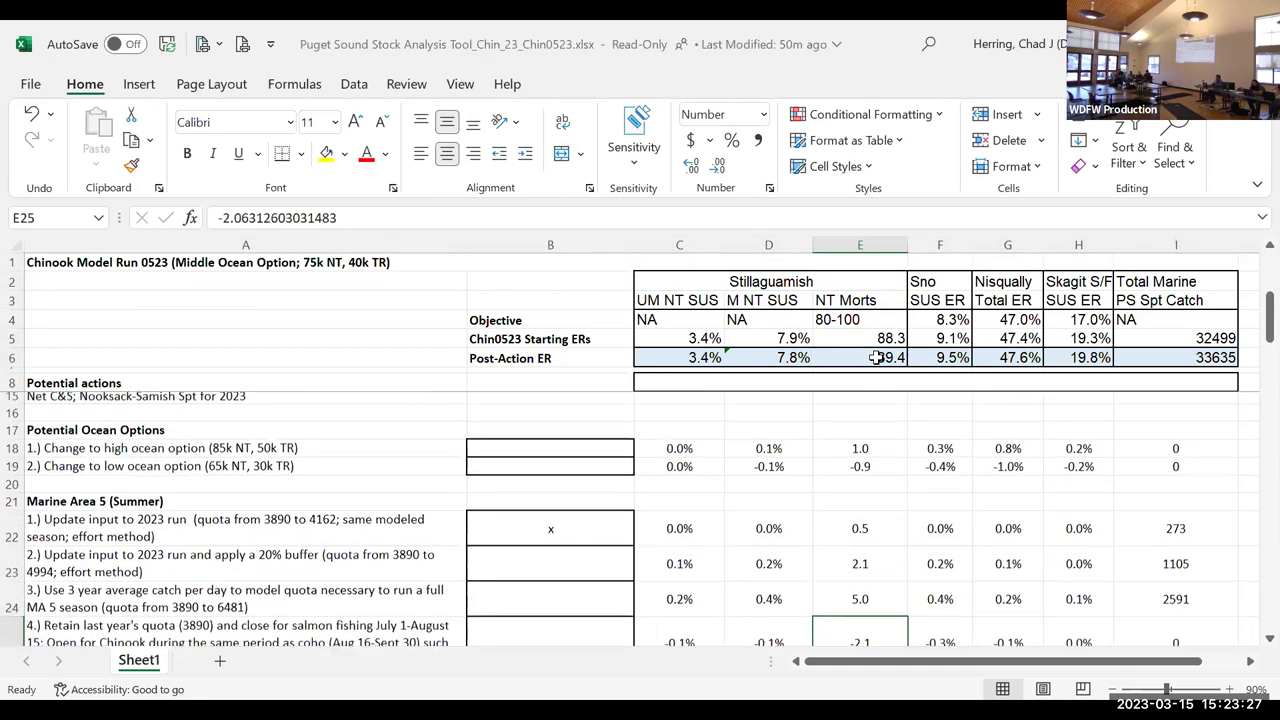
- Mark Marine Area 7 (Summer) option 1, modeling 9 days open with a quota from 1800 to 2598, with x
key(Down)
key(Down)
key(Down)
key(Down)
key(Down)
key(Down)
key(Down)
key(Down)
key(Down)
key(Down)
key(Down)
key(Down)
key(Down)
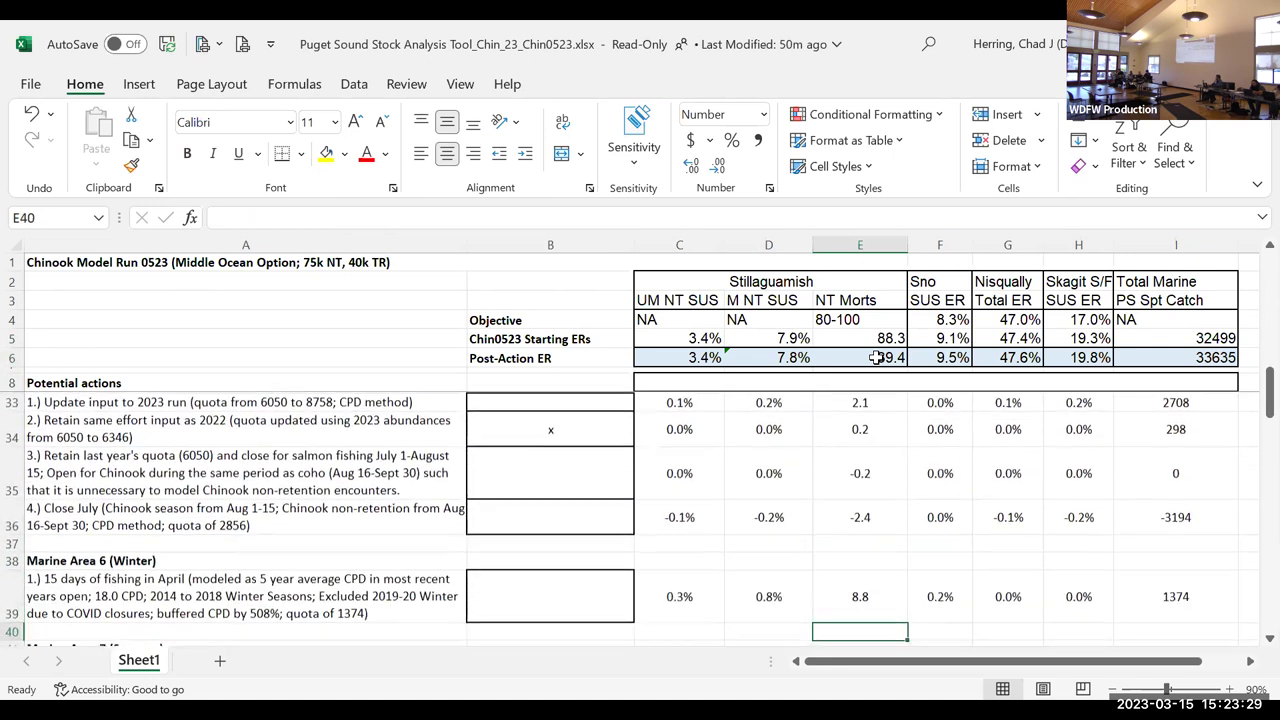
key(Left)
key(Left)
key(Left)
key(Left)
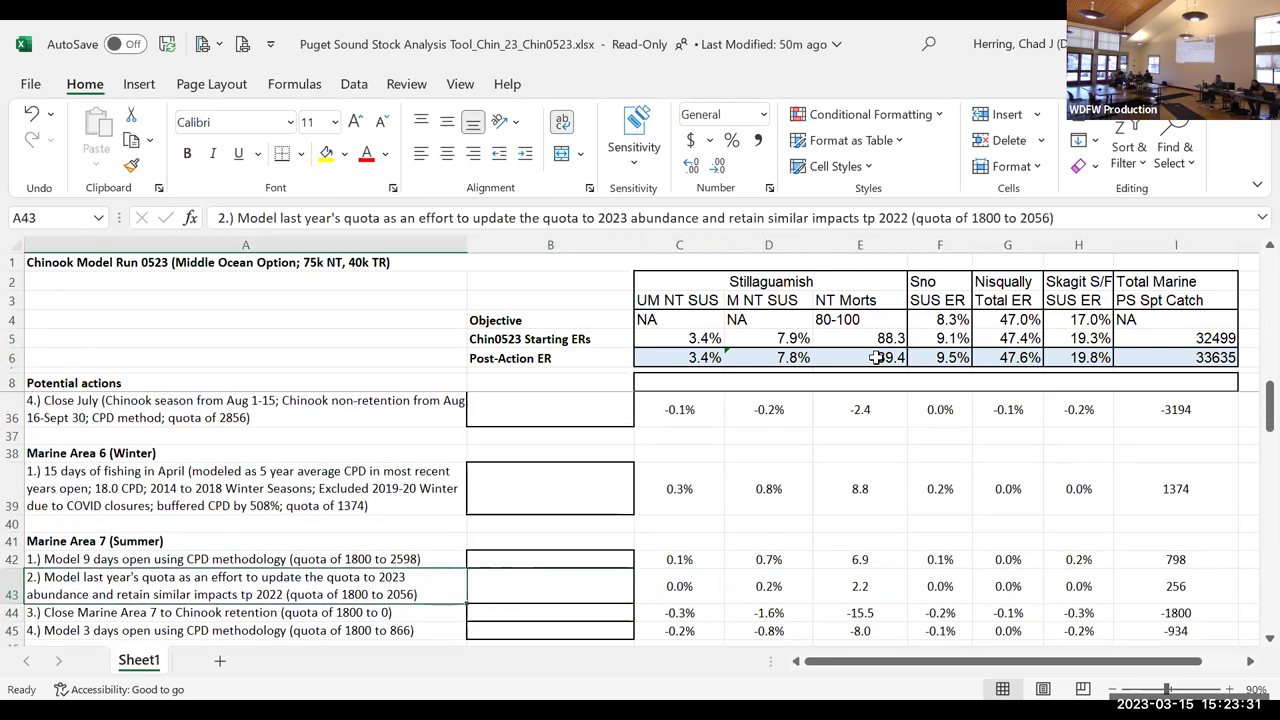
key(Up)
key(Right)
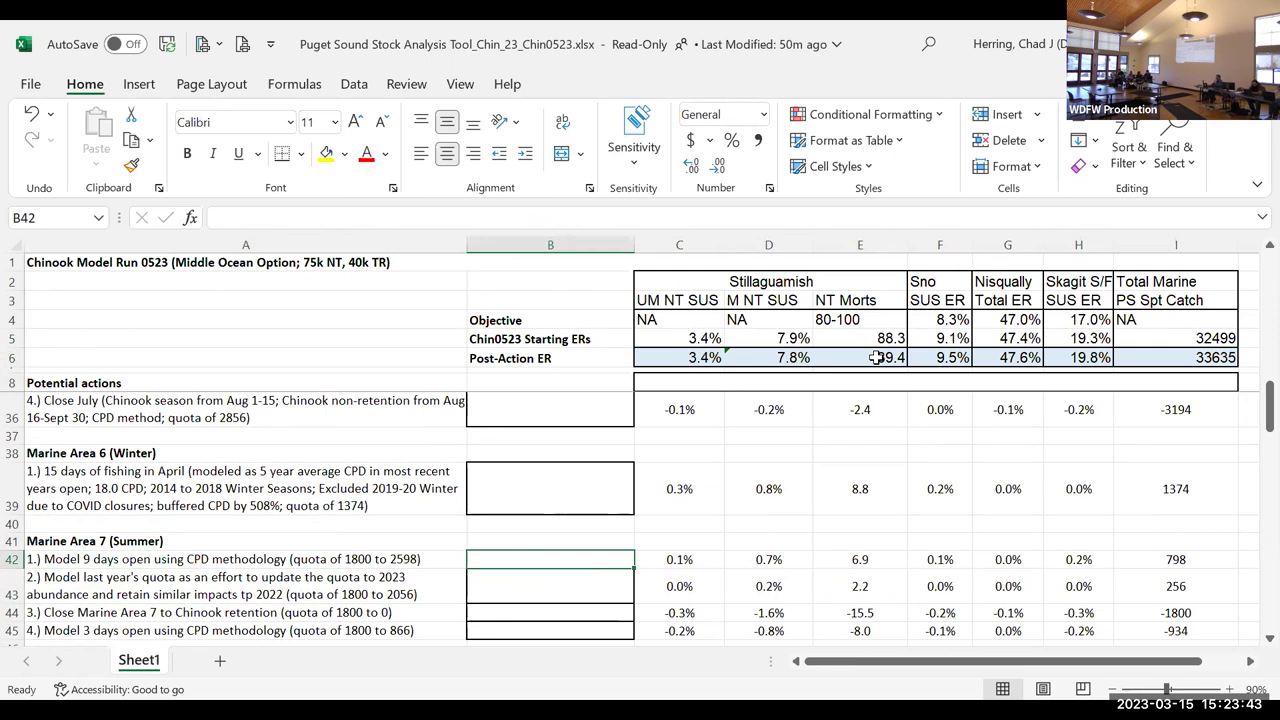
text(x)
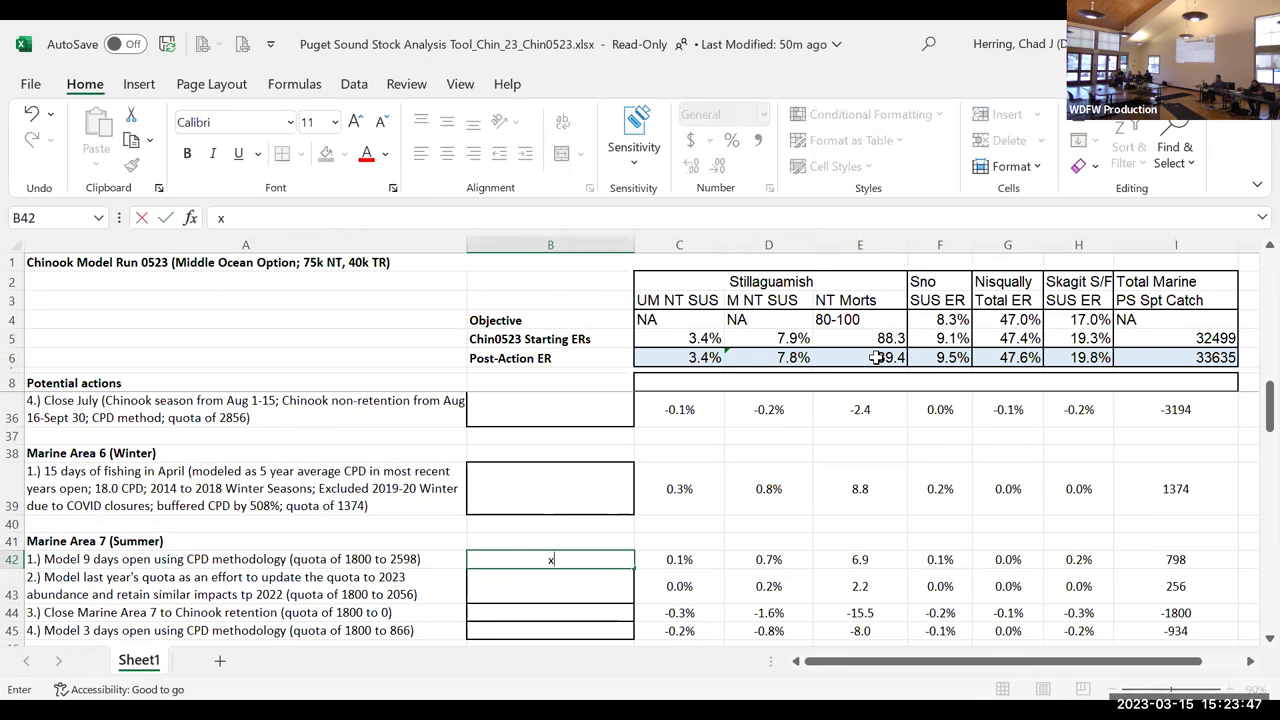
key(Return)
key(Right)
key(Right)
key(Right)
key(Up)
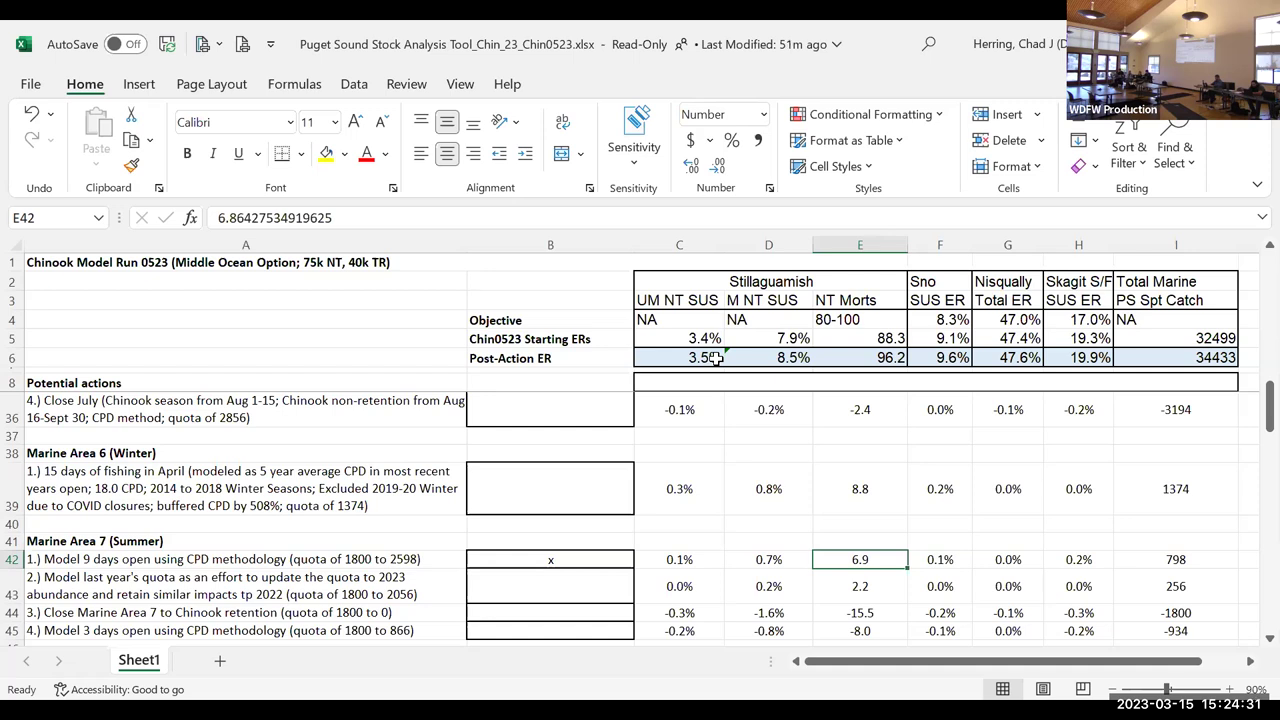
- Clear the x from Marine Area 7 (Summer) option 1
key(Left)
key(Left)
key(Left)
key(BackSpace)
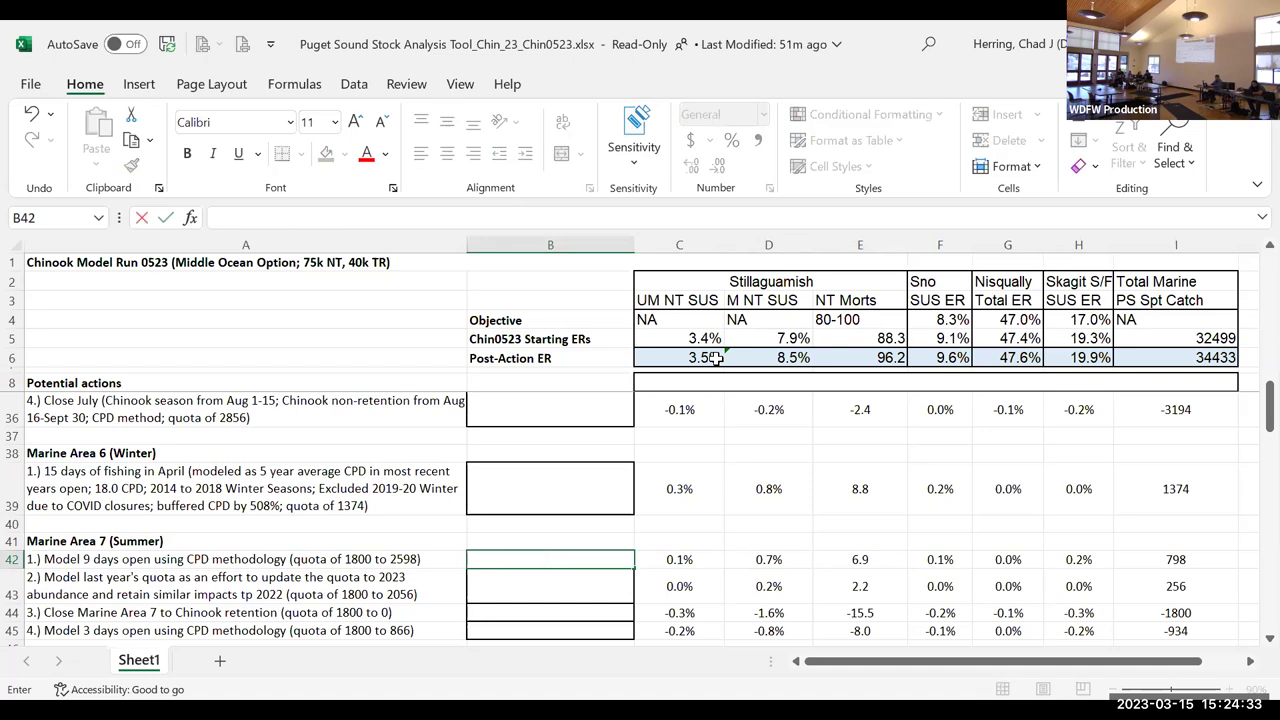
key(Up)
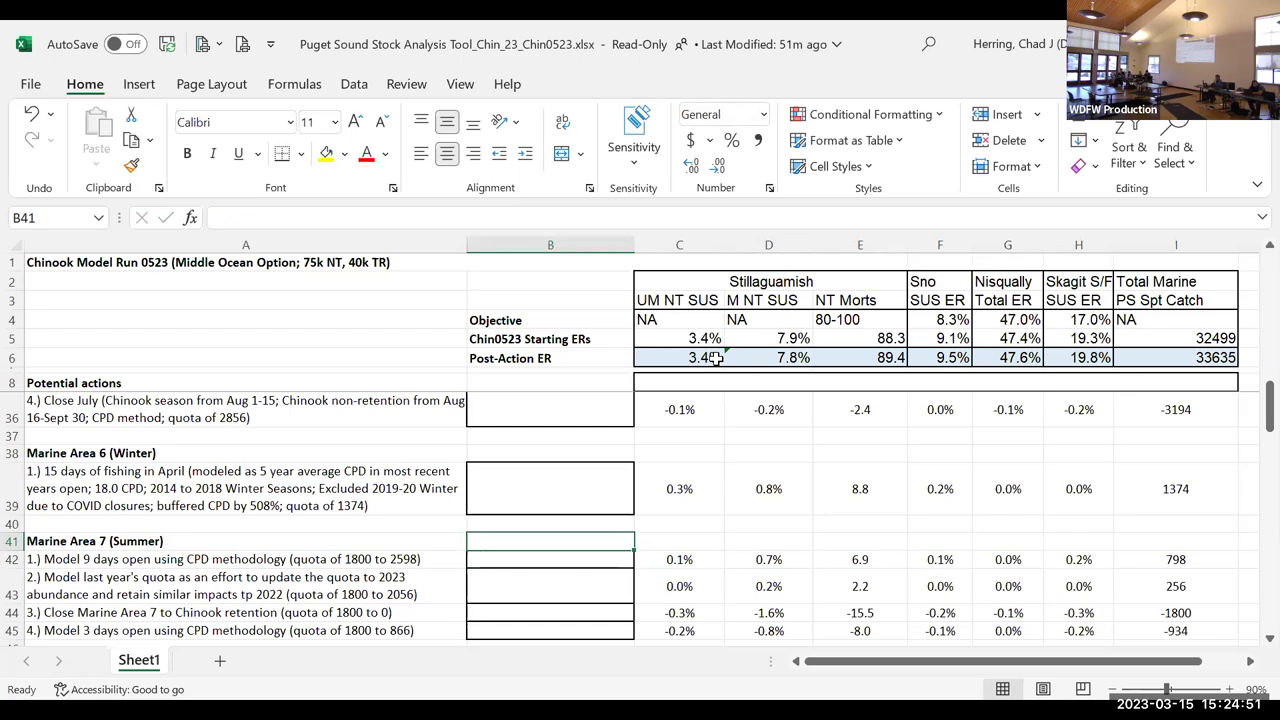
- Switch the Marine Area 10 (Summer) x from option 1 to option 2, the 5 year average CPD without a buffer (quota from 3966 to 5216)
key(Down)
key(Down)
key(Down)
key(Down)
key(Down)
key(Down)
key(Down)
key(Down)
key(Down)
key(Down)
key(Down)
key(Down)
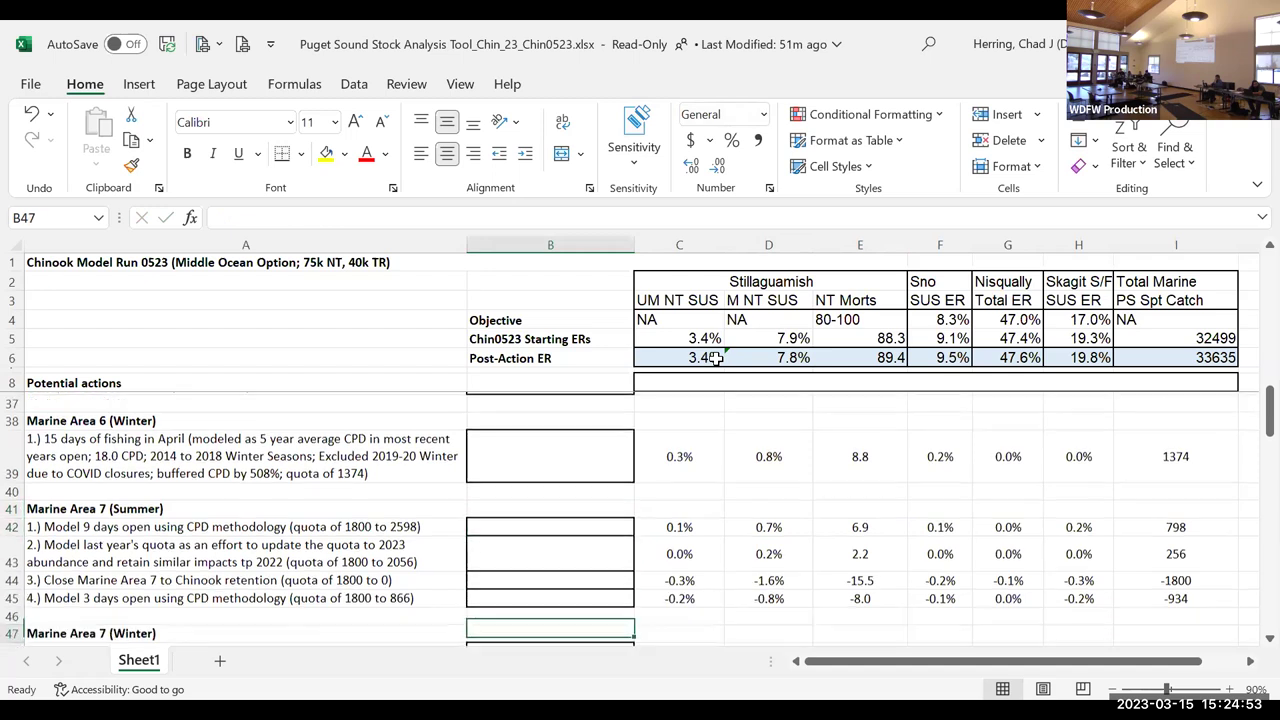
key(Down)
key(Down)
key(Down)
key(Down)
key(Down)
key(Down)
key(Down)
key(Down)
key(Down)
key(Down)
key(Down)
key(Down)
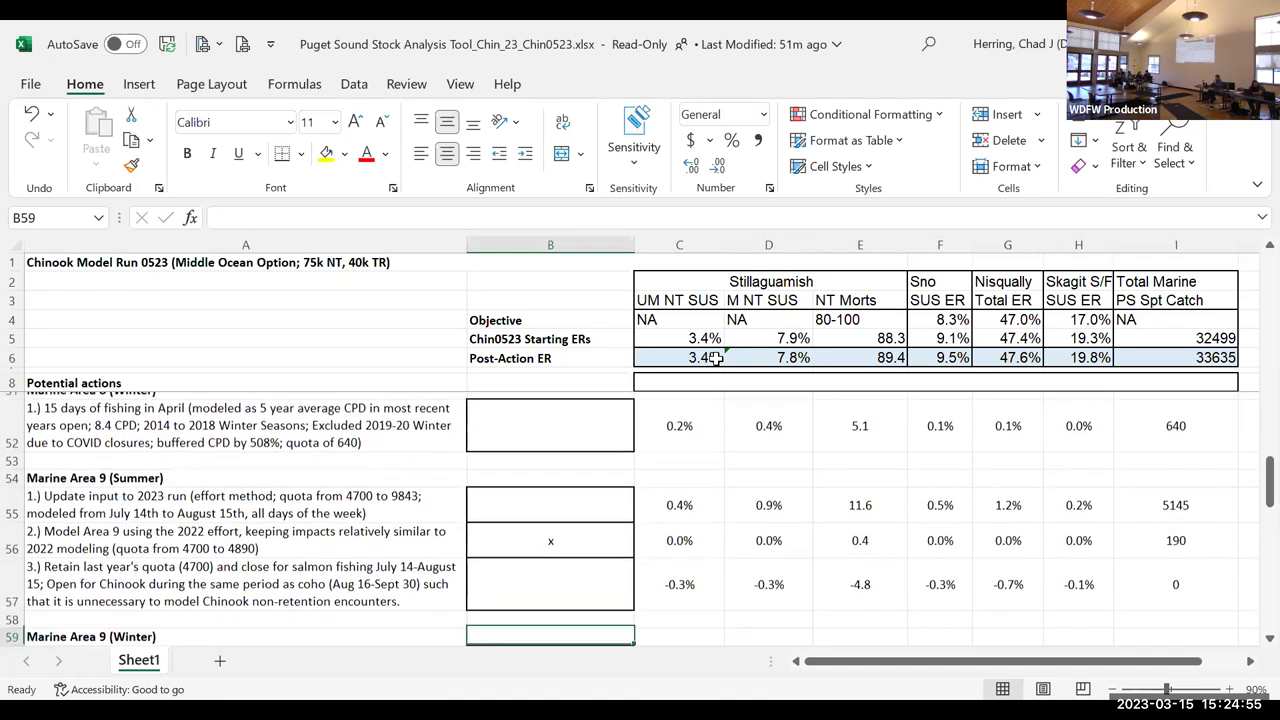
key(Up)
key(Up)
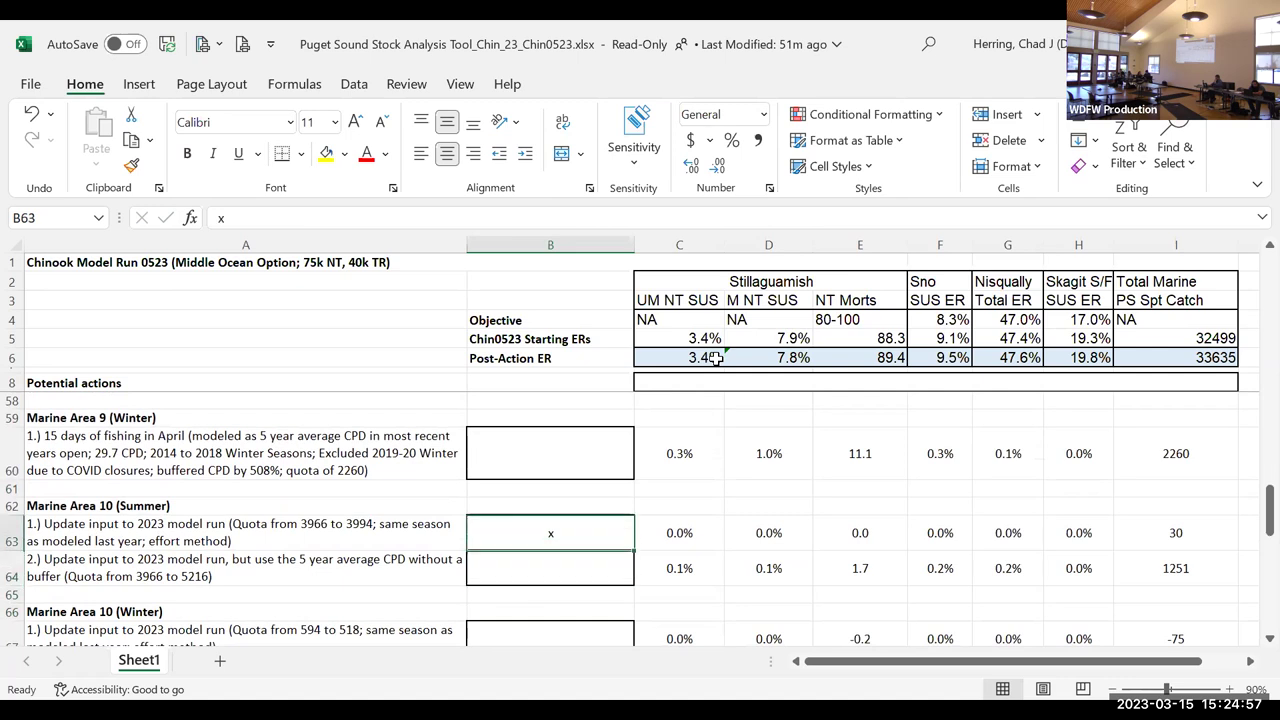
key(BackSpace)
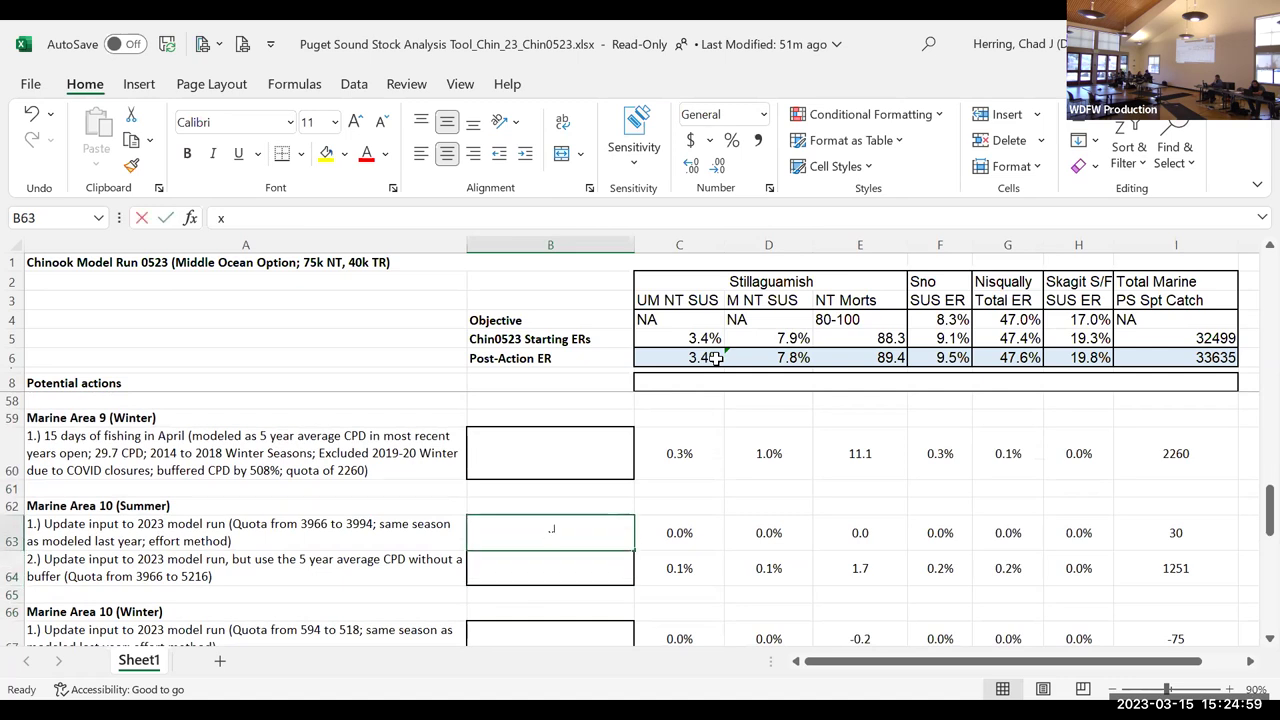
key(Return)
text(x)
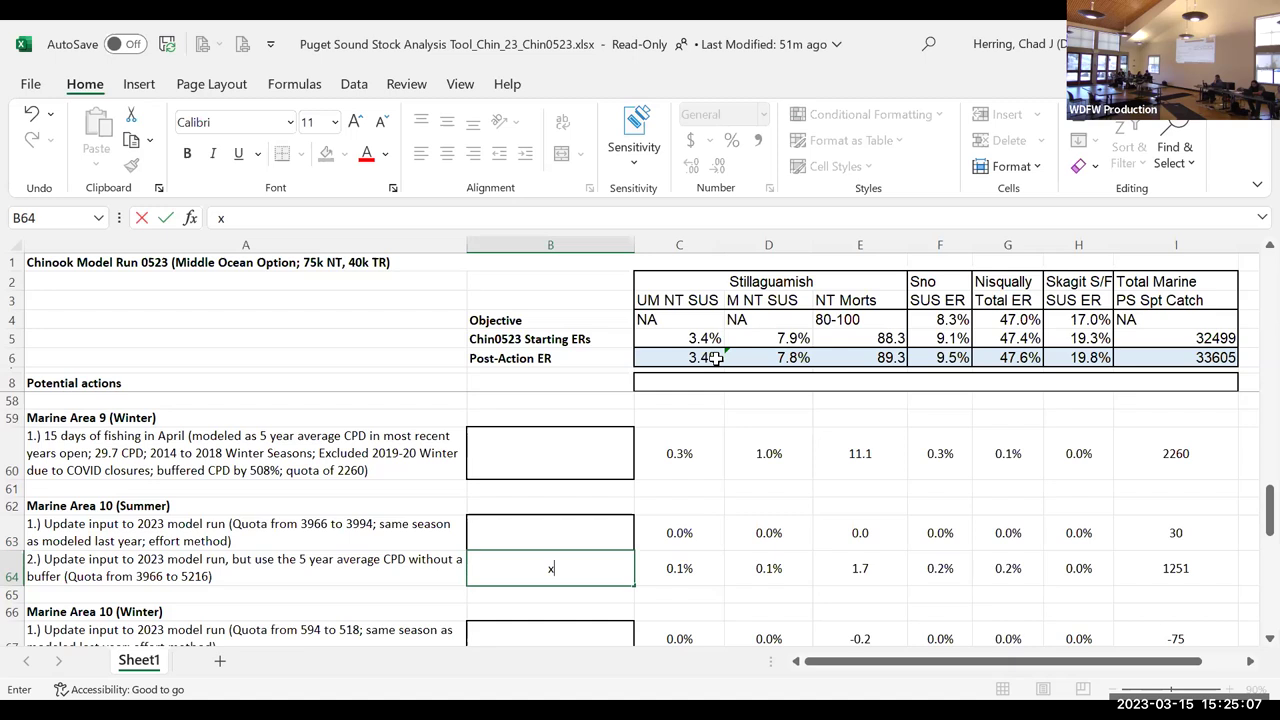
- Switch the Marine Area 6 (Summer) x from option 2 to option 1, the CPD method with a quota from 6050 to 8758
key(Up)
key(Up)
key(Up)
key(Up)
key(Up)
key(Up)
key(Up)
key(Up)
key(Up)
key(Up)
key(Up)
key(Up)
key(Up)
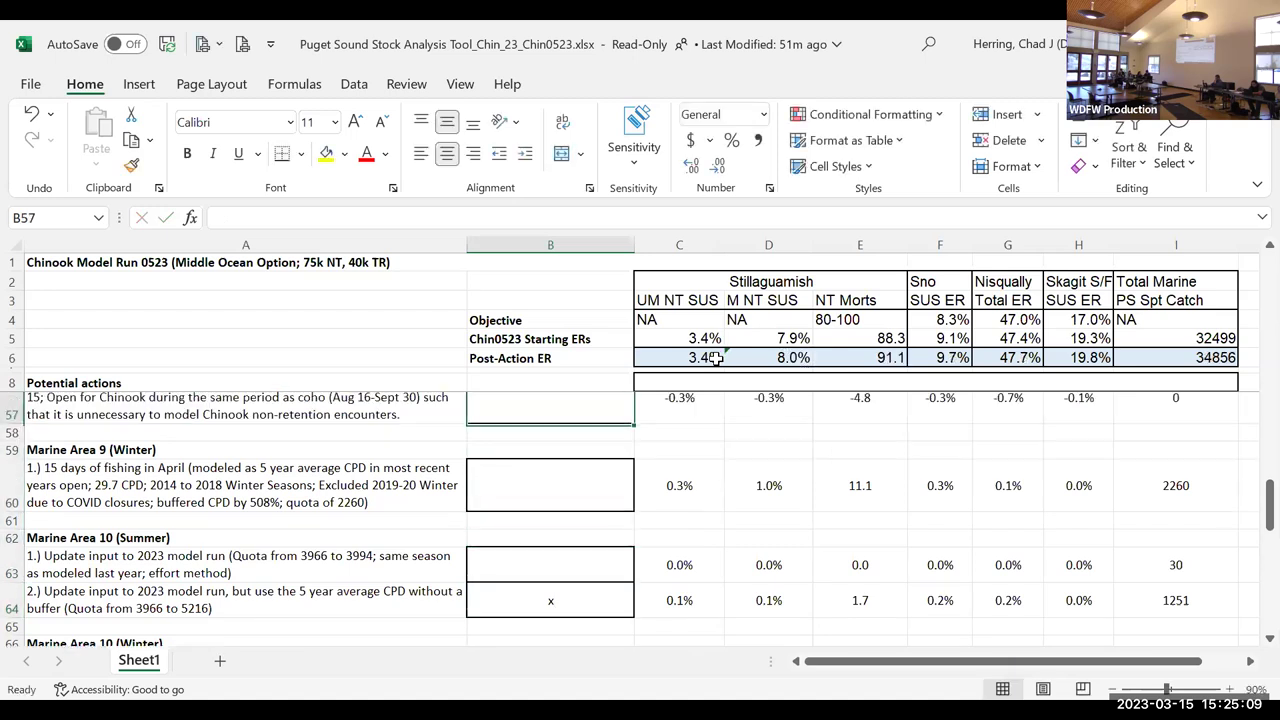
key(Up)
key(Up)
key(Up)
key(Up)
key(Up)
key(Up)
key(Up)
key(Up)
key(Up)
key(Up)
key(Up)
key(Up)
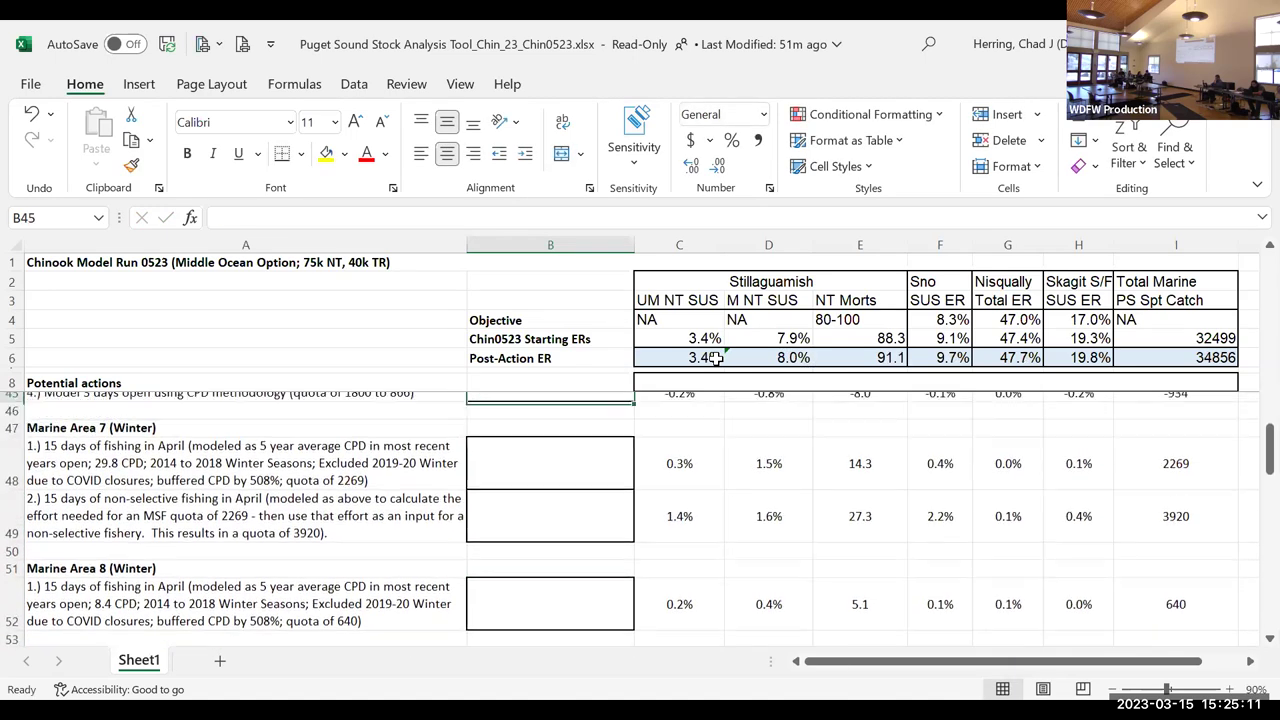
key(Up)
key(Up)
key(Up)
key(Up)
key(Up)
key(Up)
key(Up)
key(Up)
key(Up)
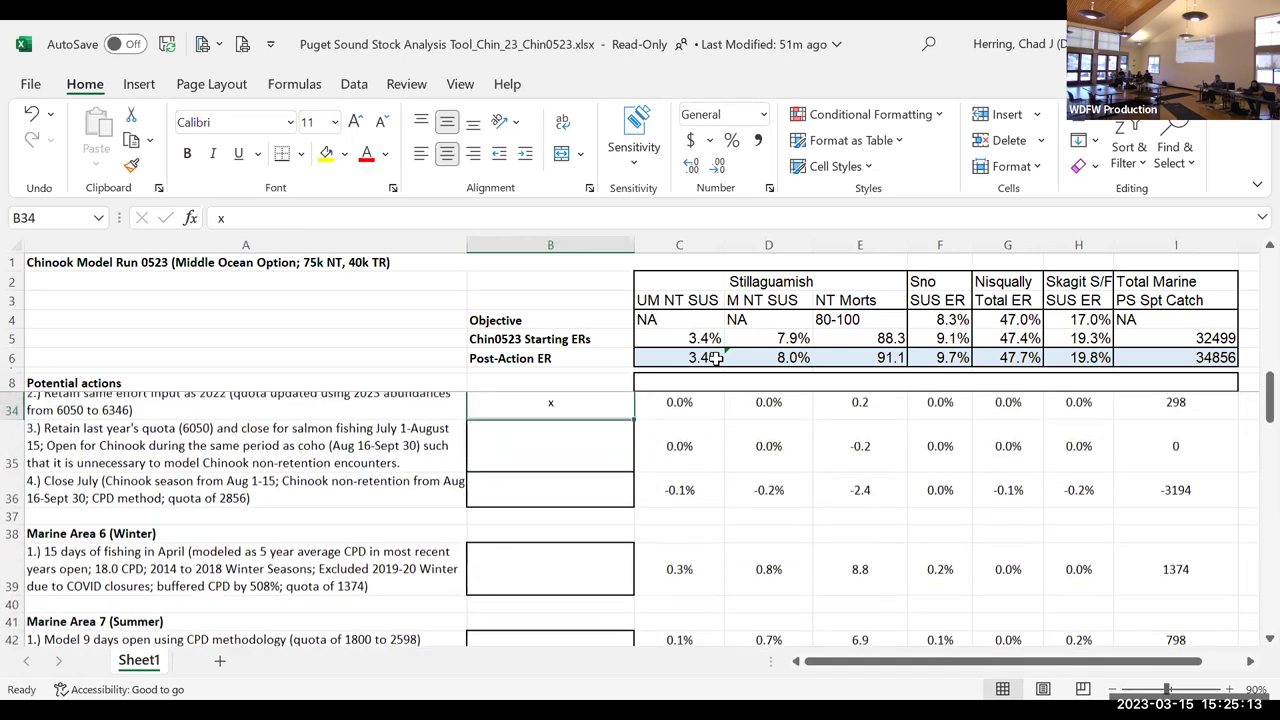
key(Down)
key(Down)
key(Down)
key(Down)
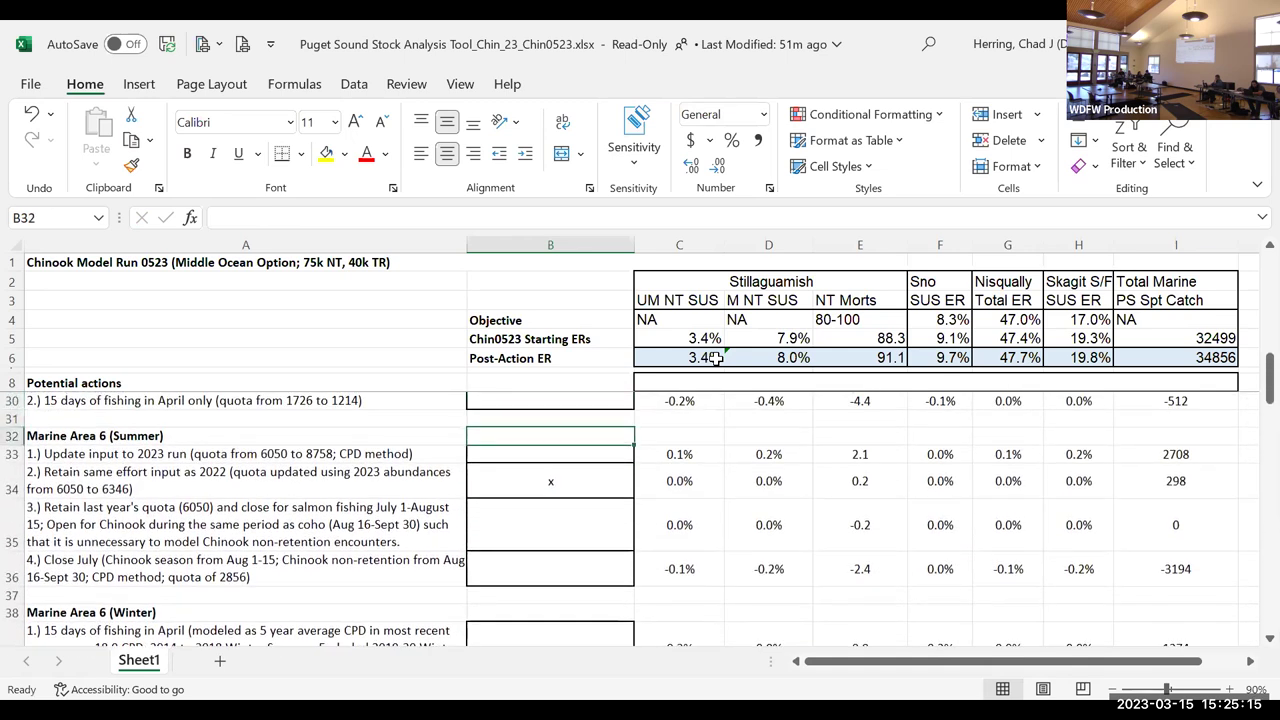
key(Delete)
key(Up)
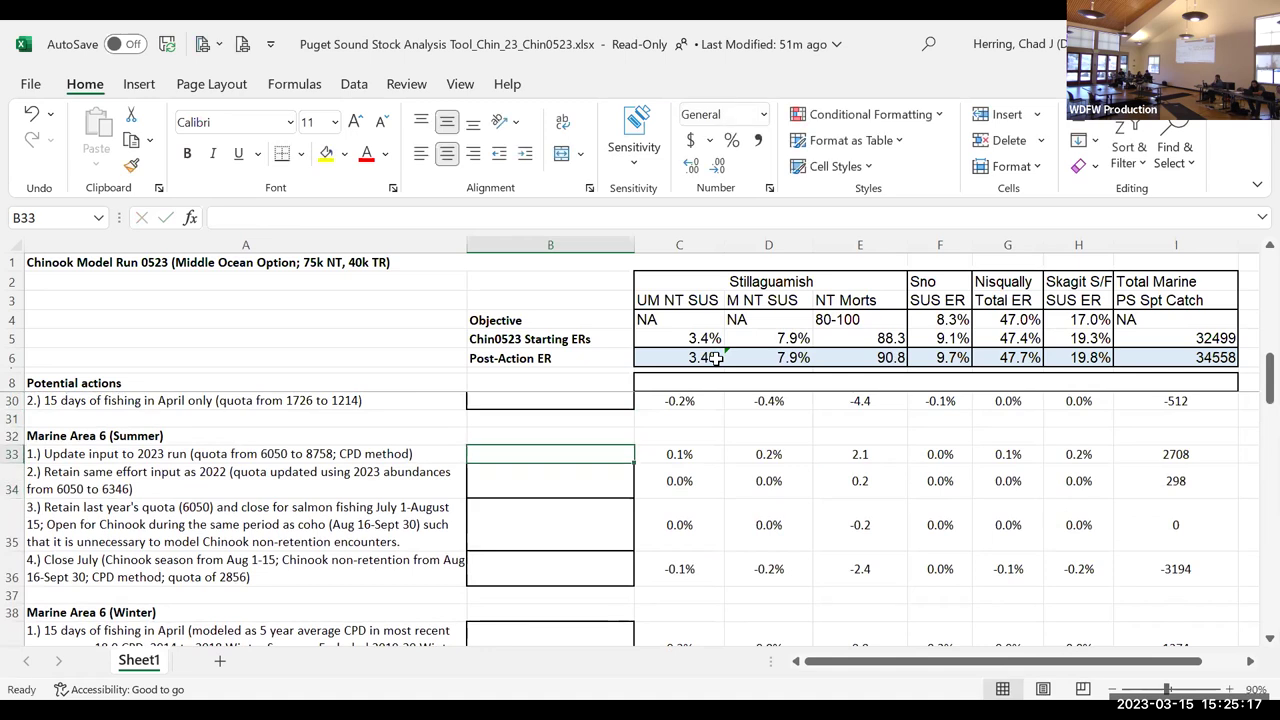
text(x)
key(Return)
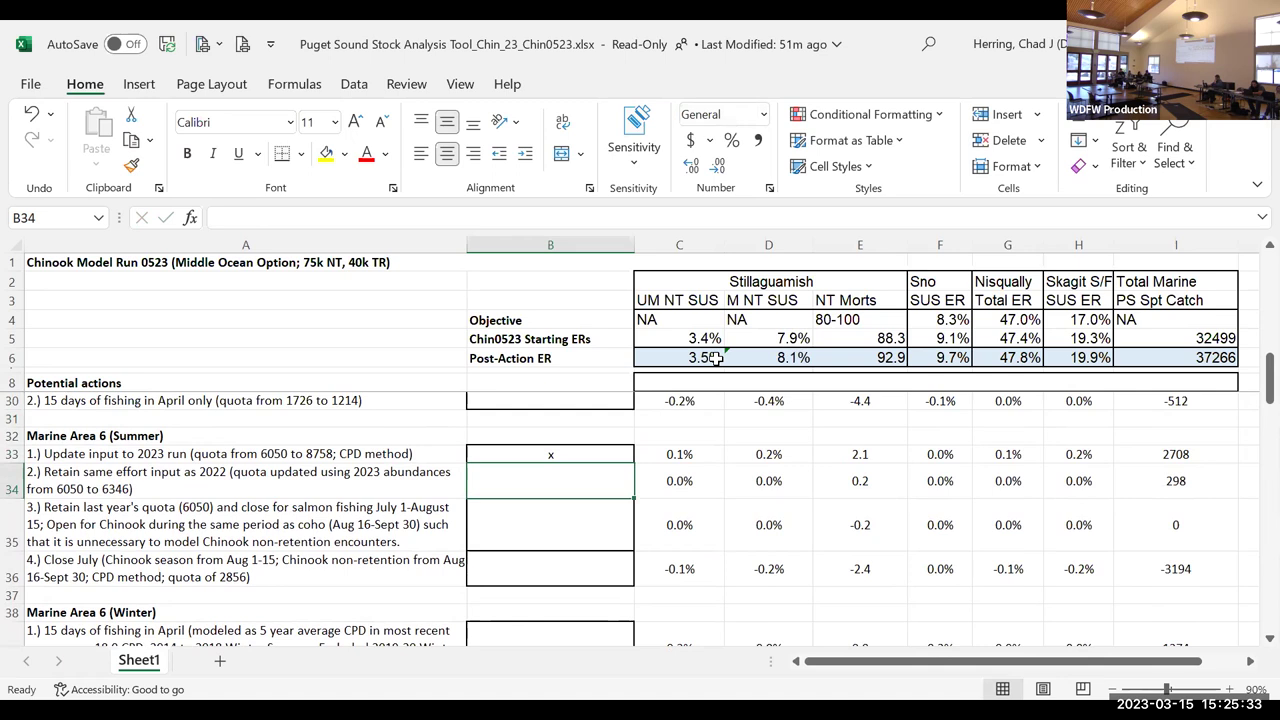
key(Up)
key(Up)
key(Up)
key(Up)
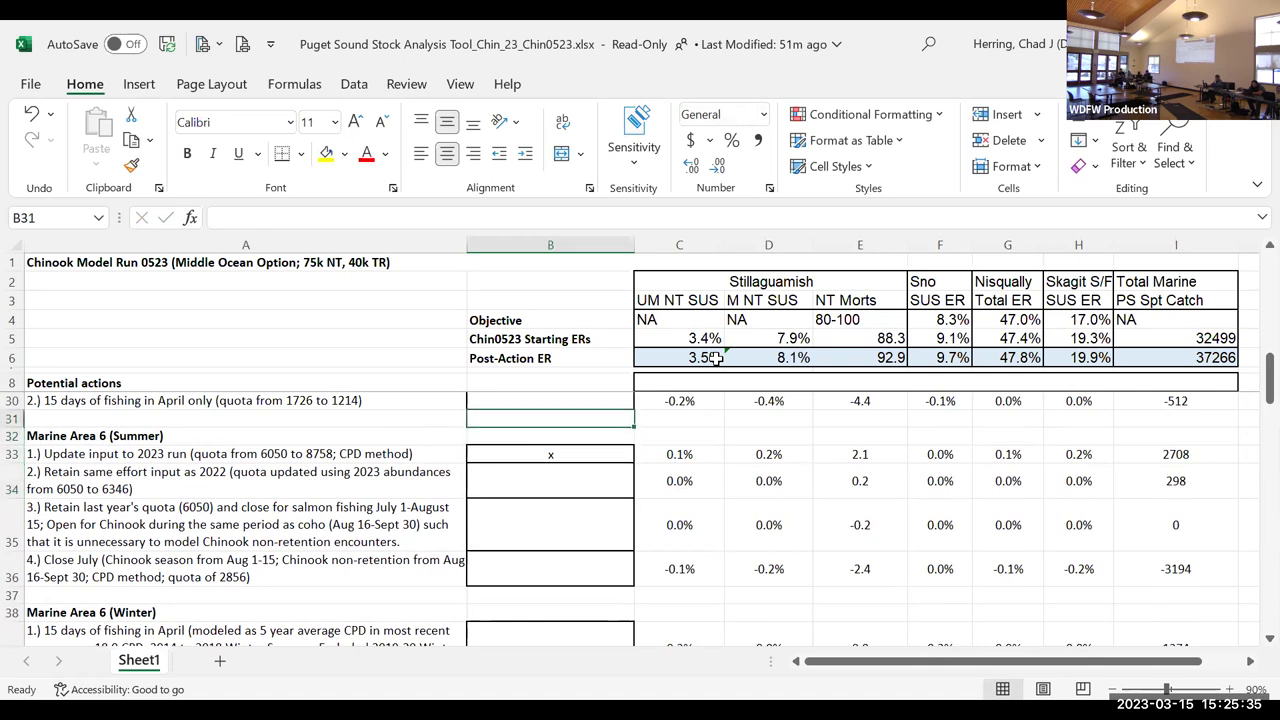
key(Down)
key(Down)
key(Down)
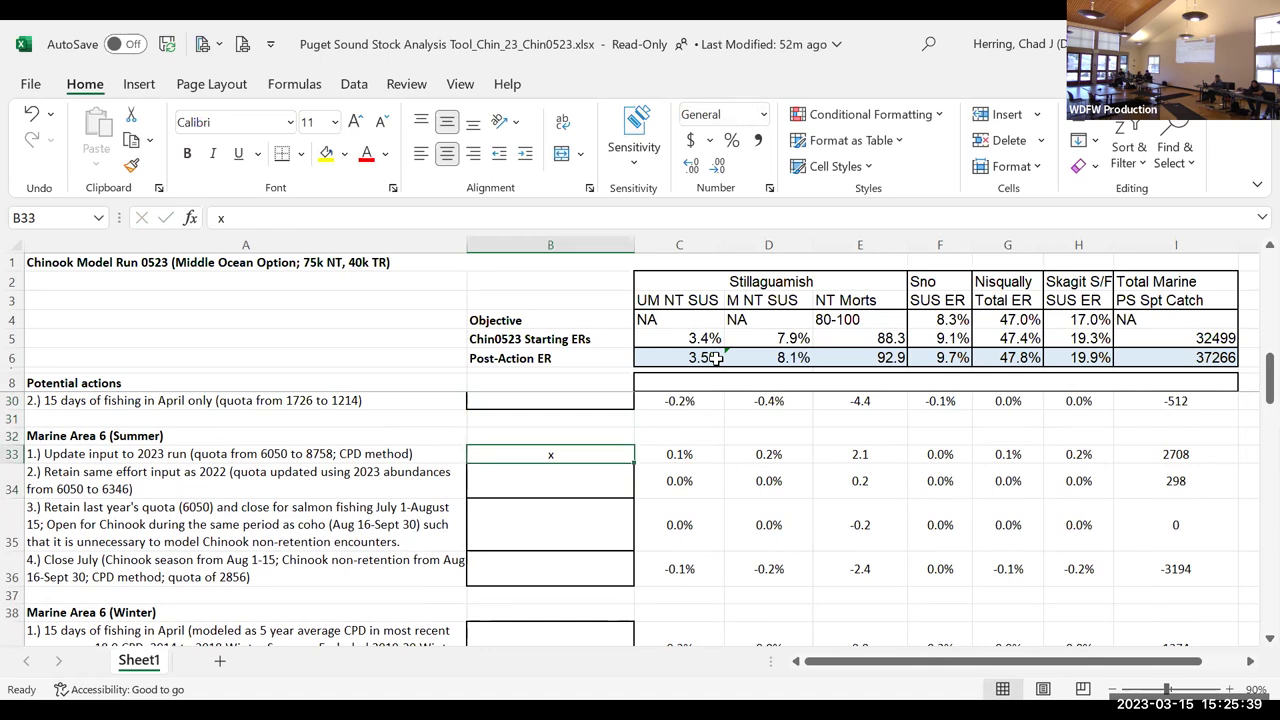
key(Down)
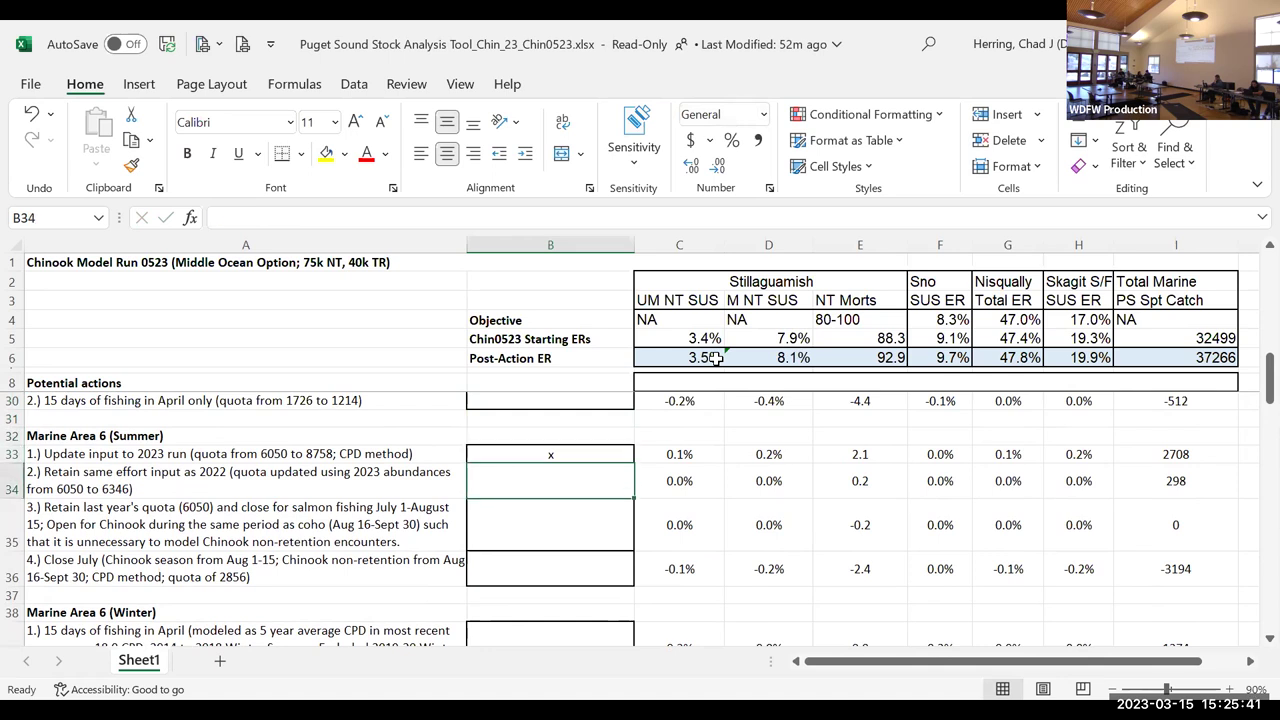
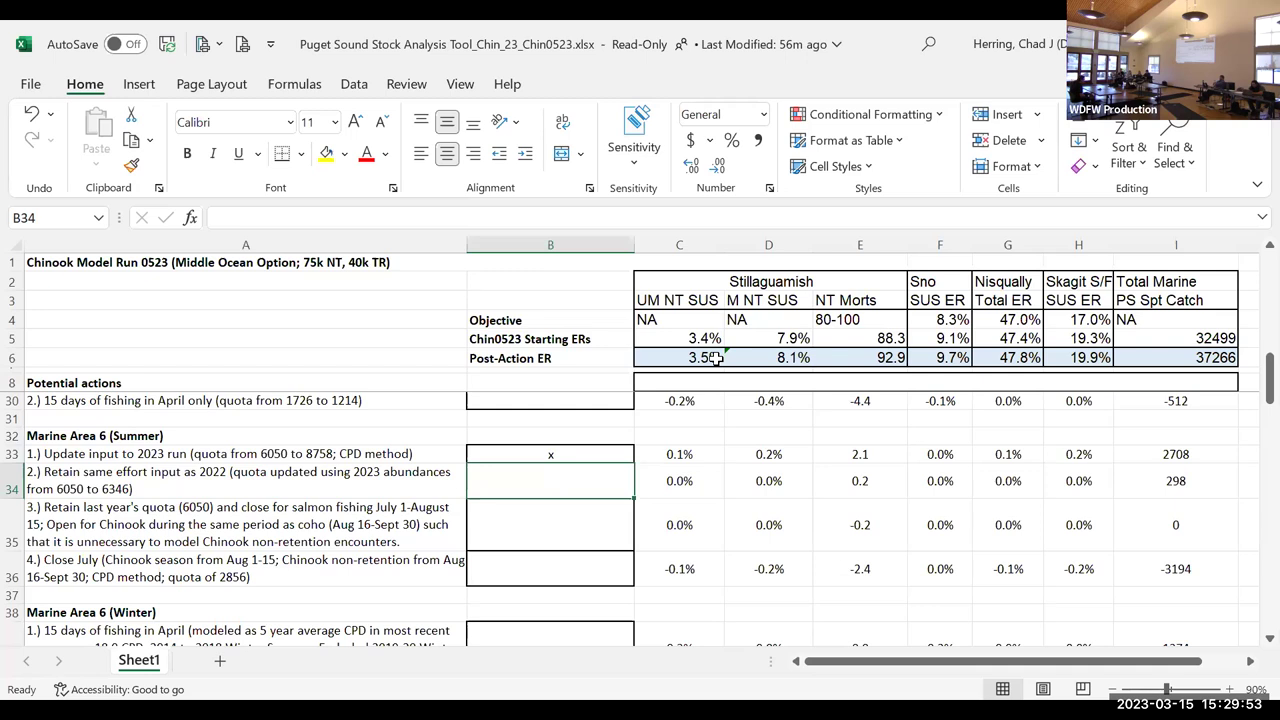
- Examine the Marine Area 6 (Winter) option for 15 days of fishing in April and its stock impacts
key(Down)
key(Down)
key(Down)
key(Down)
key(Down)
key(Down)
key(Down)
key(Up)
key(Up)
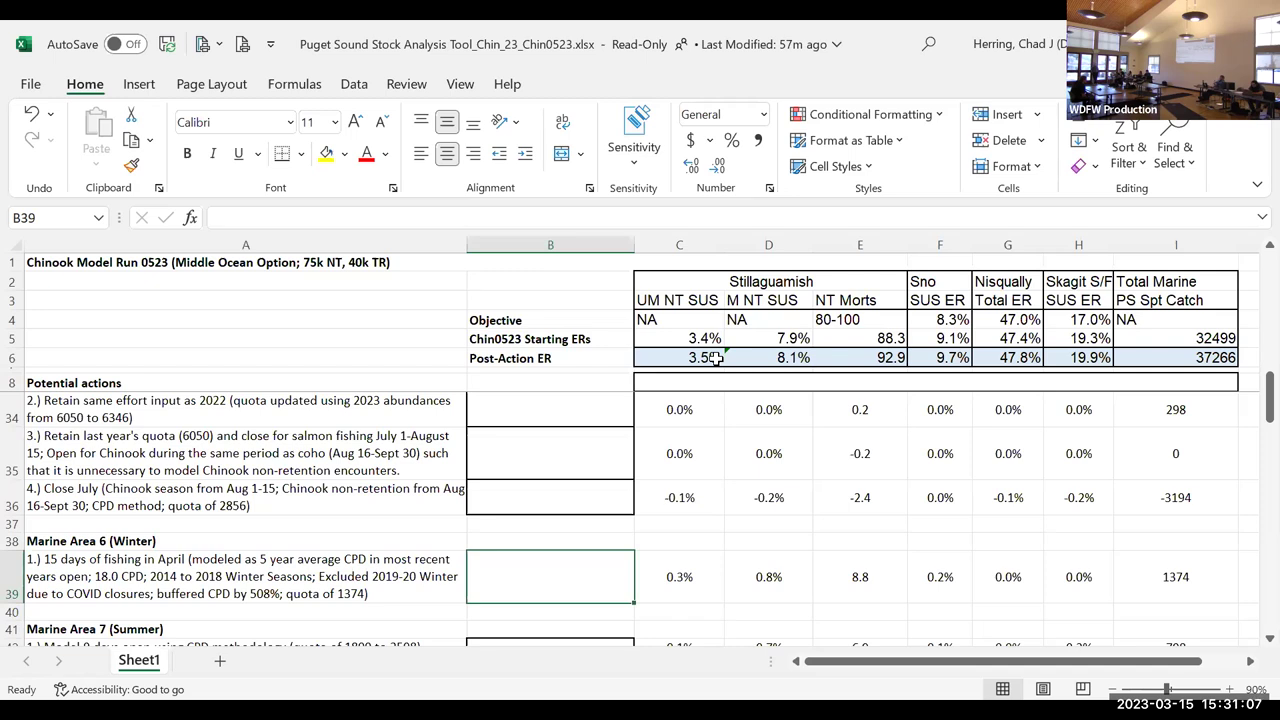
- Review the Marine Area 7 (Summer) options and the first Marine Area 7 (Winter) option with their stock impacts
key(Down)
key(Down)
key(Down)
key(Down)
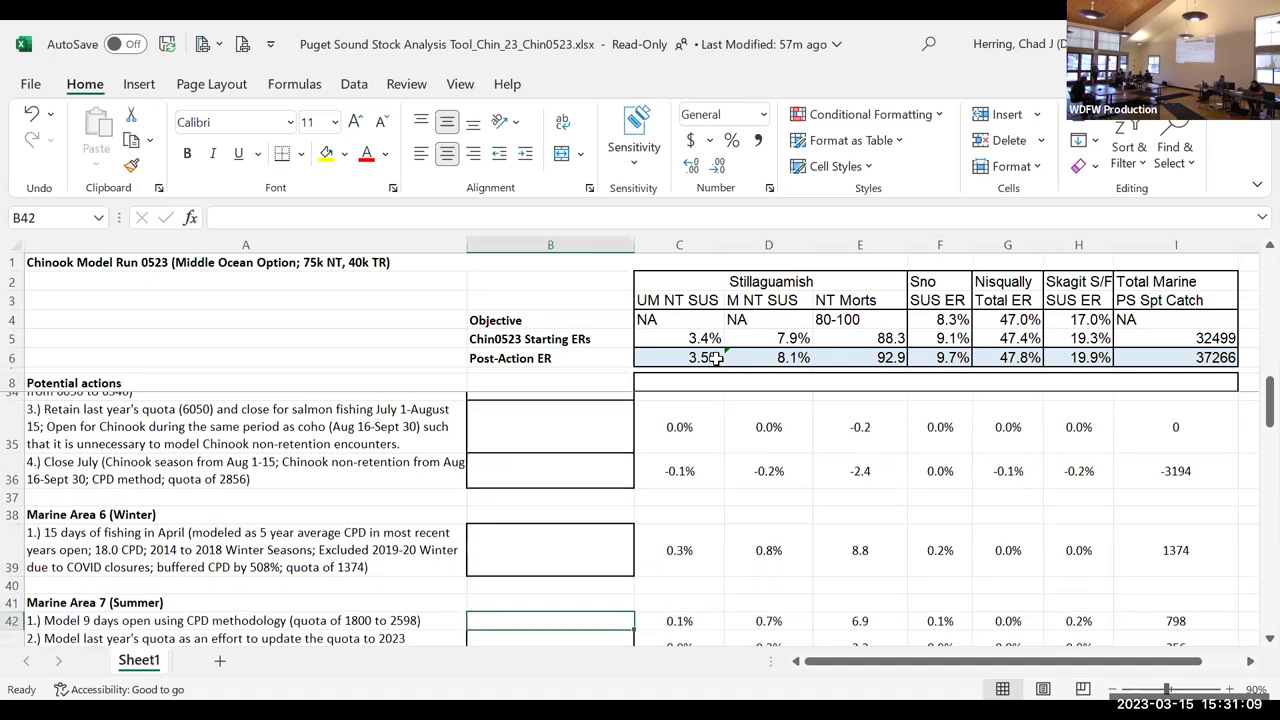
key(Down)
key(Down)
key(Down)
key(Down)
key(Down)
key(Down)
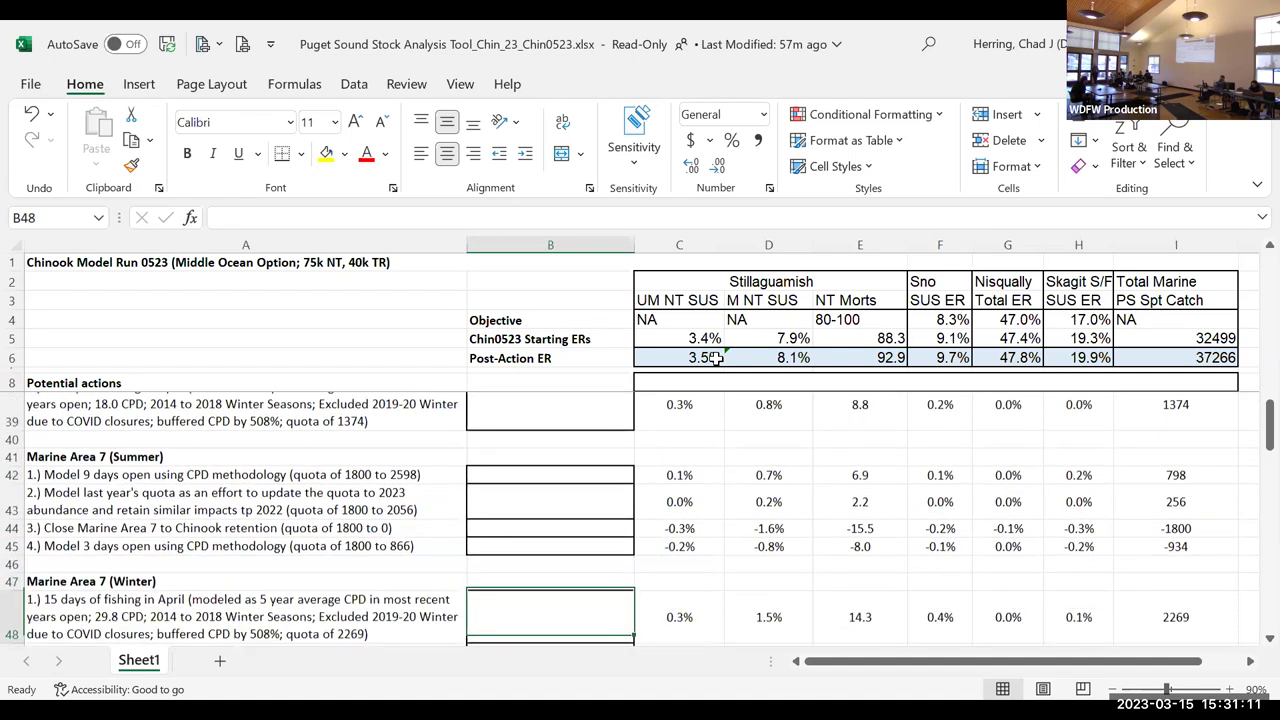
- Compare the Stillaguamish NT Morts impacts of the first Marine Area 6 (Winter) and Marine Area 7 (Winter) options for 15 days in April
key(Right)
key(Up)
key(Left)
key(Up)
key(Up)
key(Up)
key(Up)
key(Up)
key(Up)
key(Up)
key(Up)
key(Up)
key(Up)
key(Up)
key(Up)
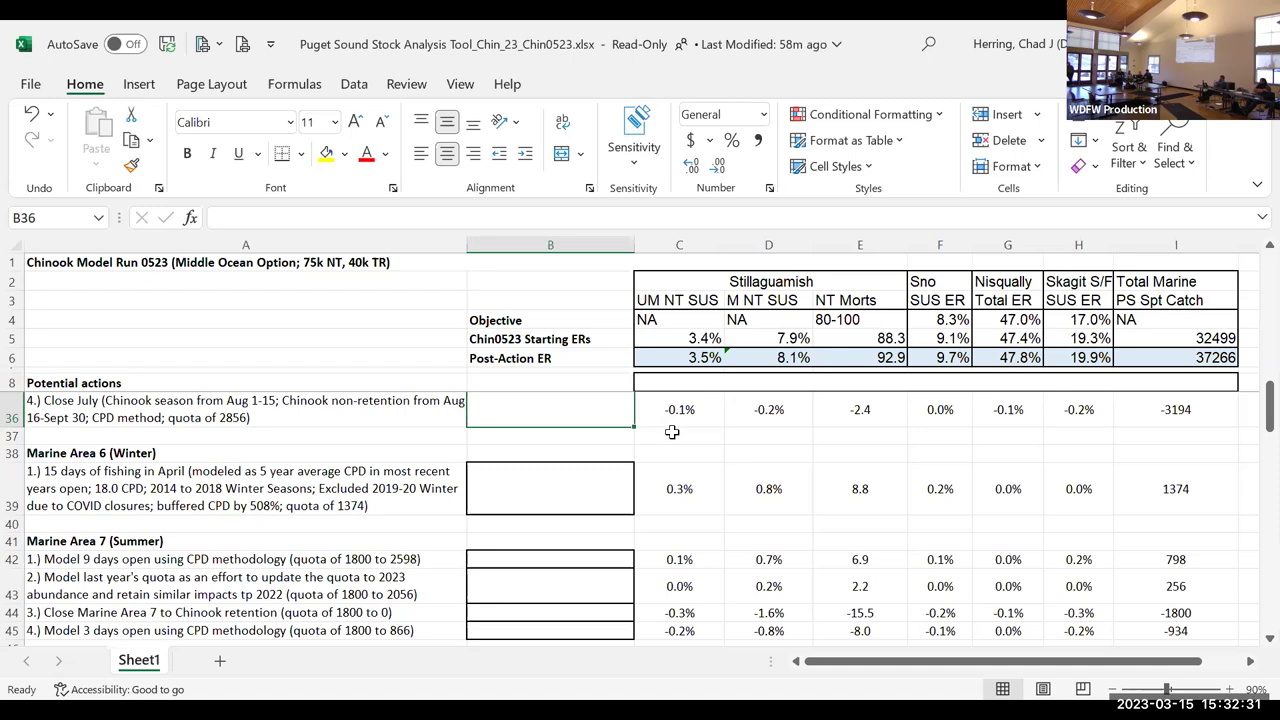
click(14, 480)
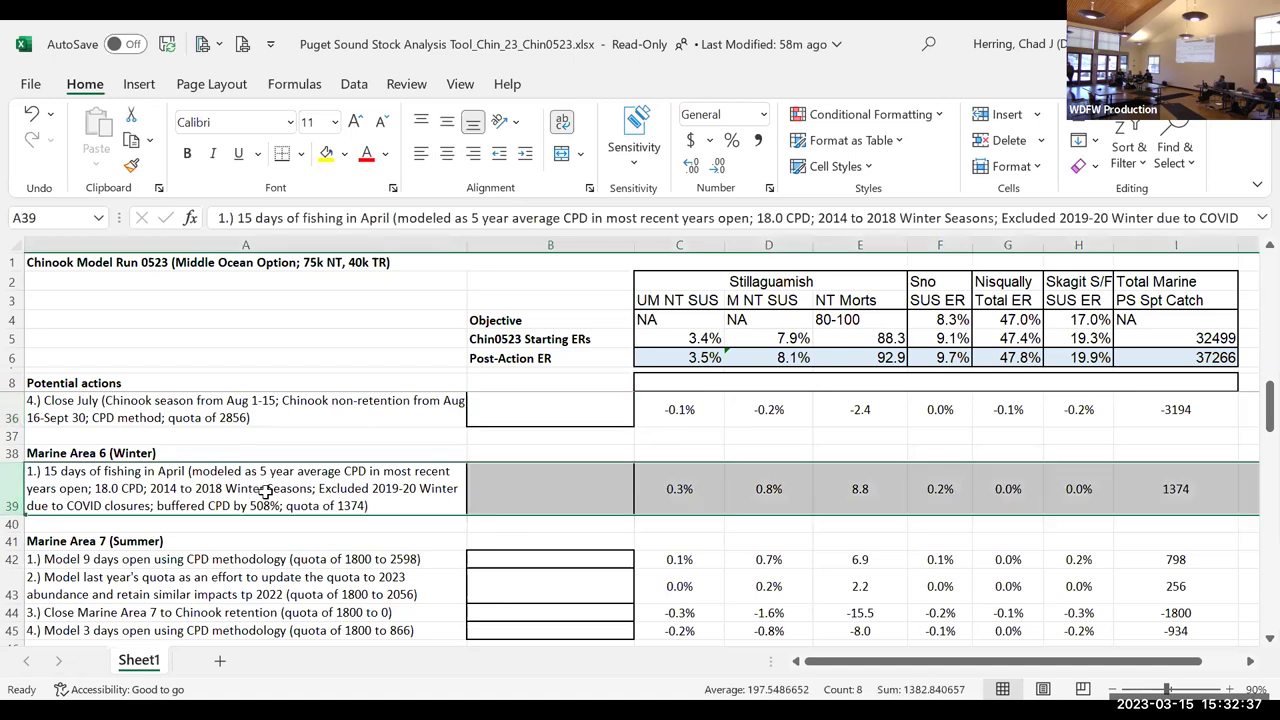
click(872, 492)
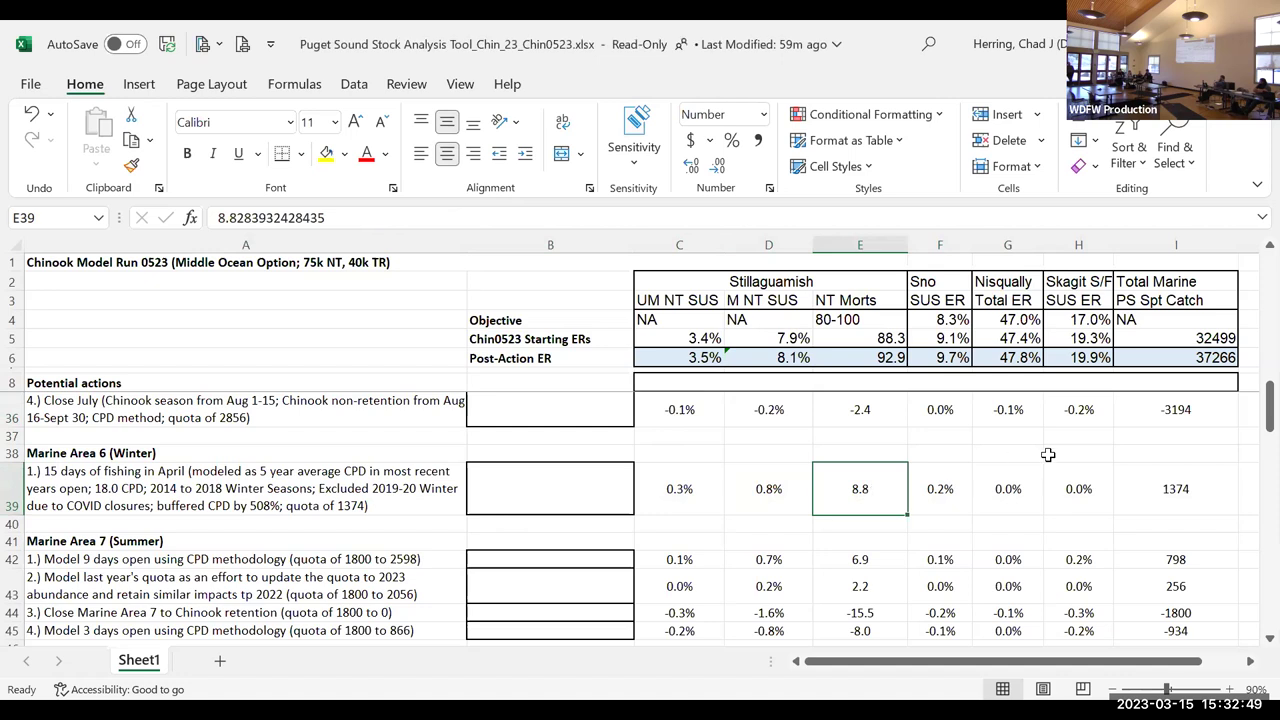
drag(1268, 436, 1252, 456)
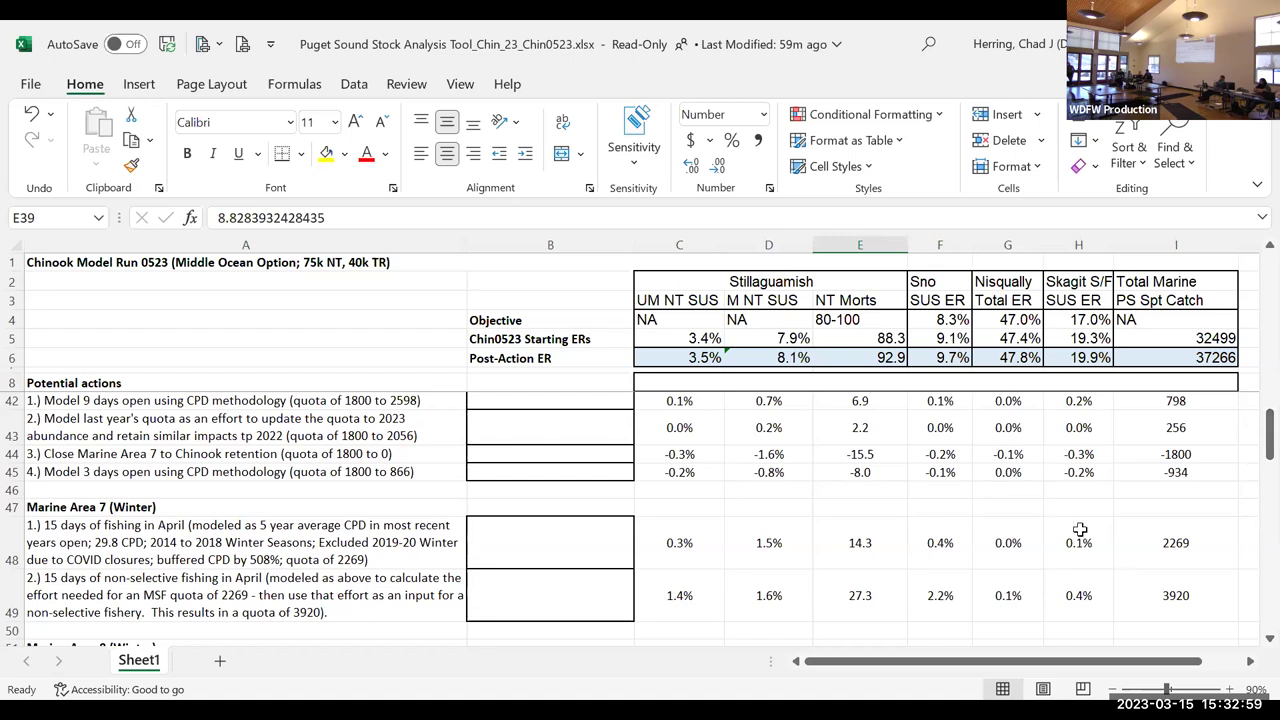
click(899, 533)
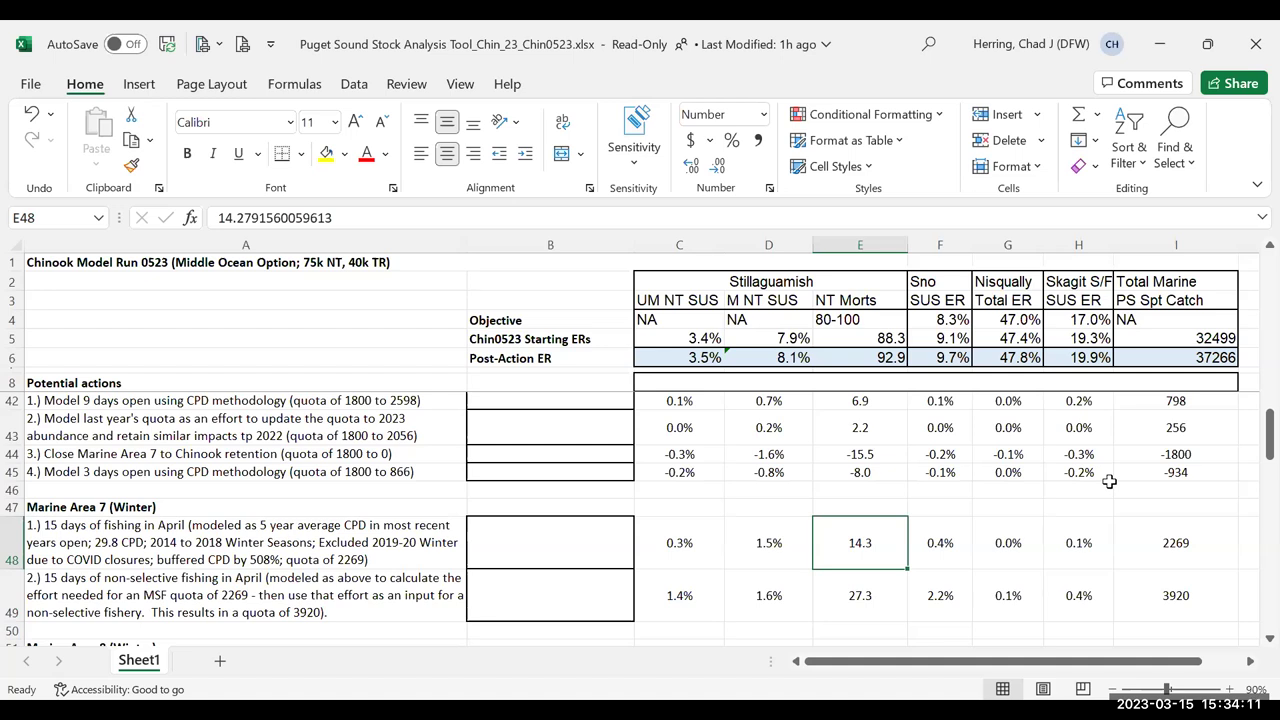
- Select the mark cell for the 22 to 24 inch size limit increase in Marine Areas 5, 6, 7, 9 and view the sheet at 100% zoom
drag(1254, 456, 1250, 615)
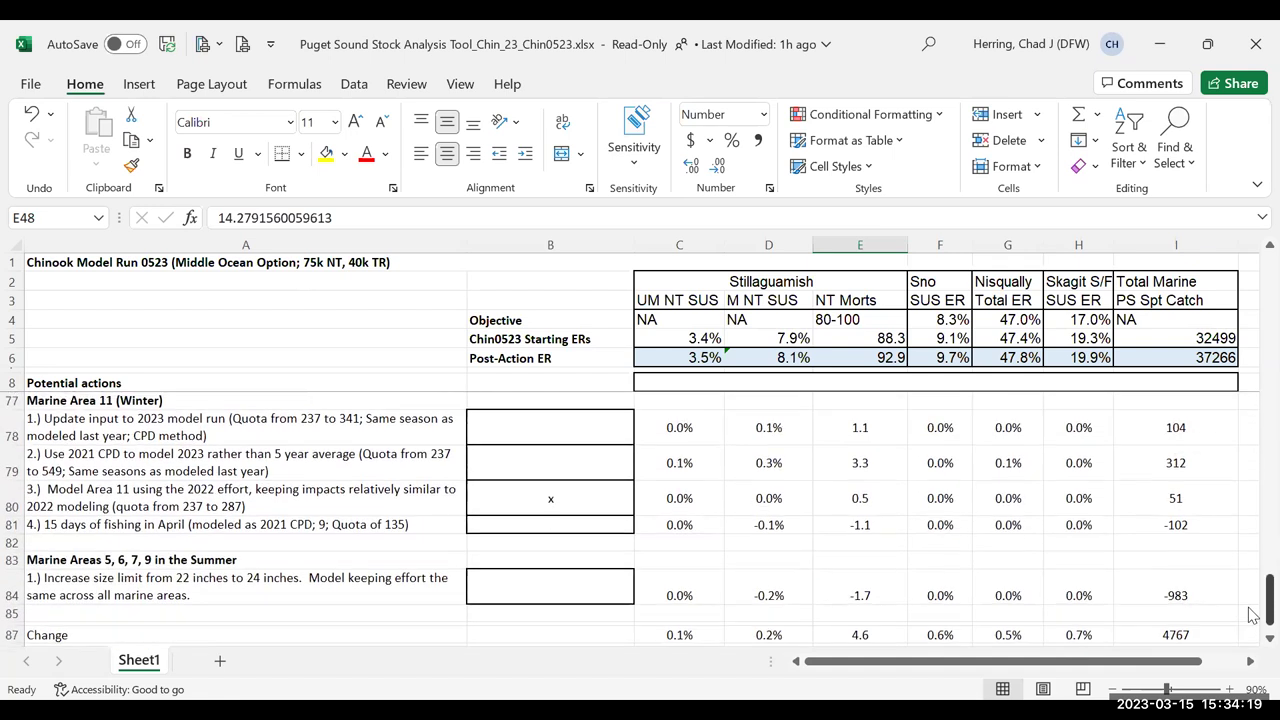
click(556, 585)
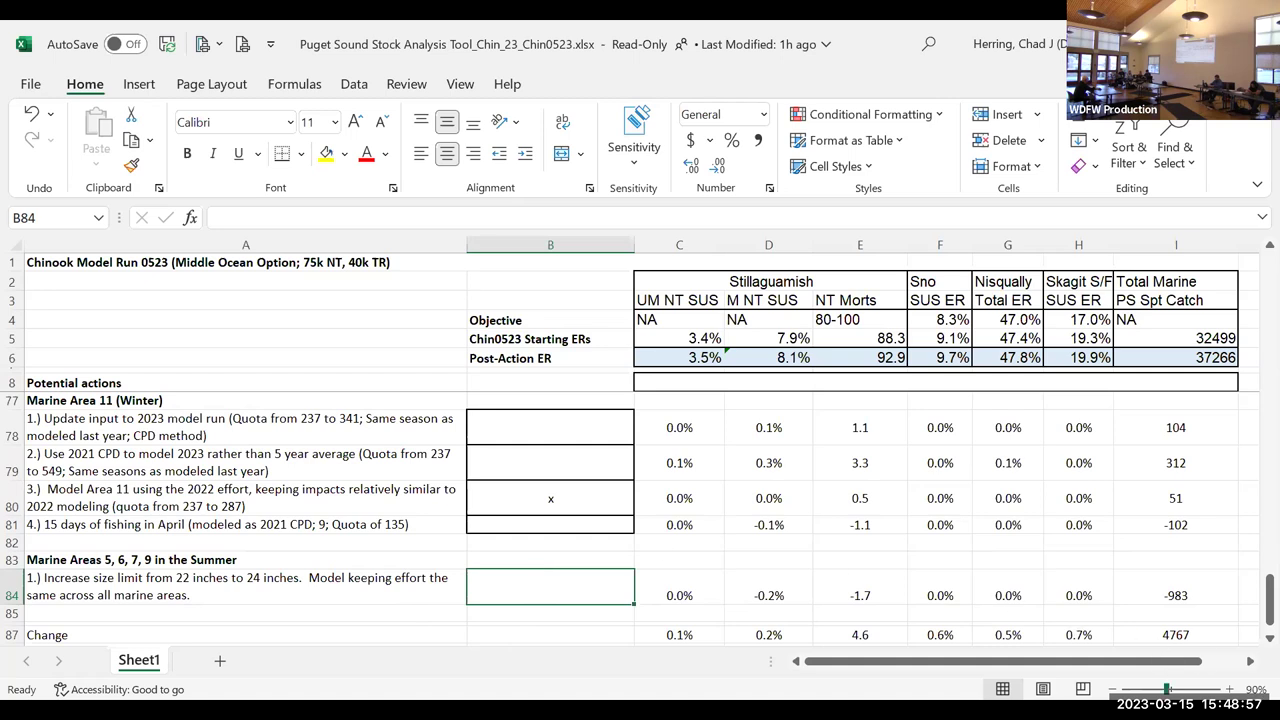
click(1170, 689)
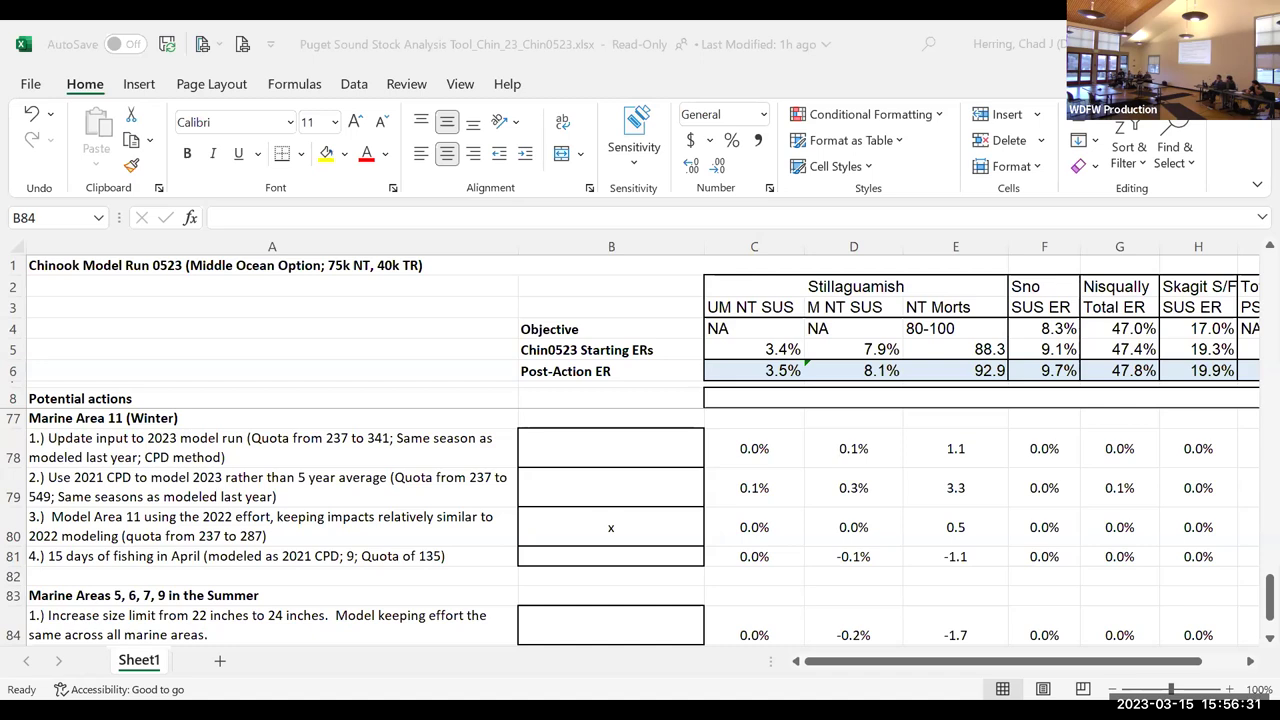
- Switch to the PowerPoint slide show and advance it to the Public Comment slide with the public meeting schedule
key(alt+Tab)
key(Right)
key(Right)
key(Right)
key(Right)
key(Right)
key(Right)
key(Right)
key(Right)
key(Right)
key(Right)
key(Right)
key(Right)
key(Right)
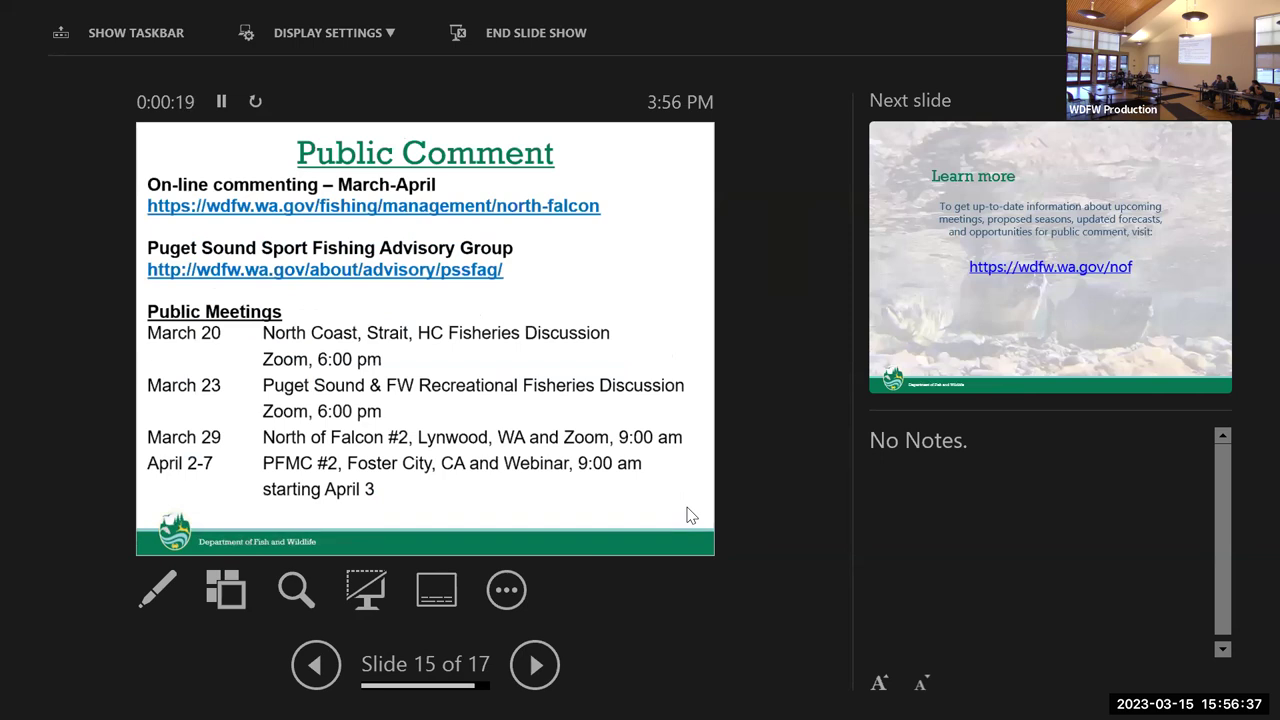